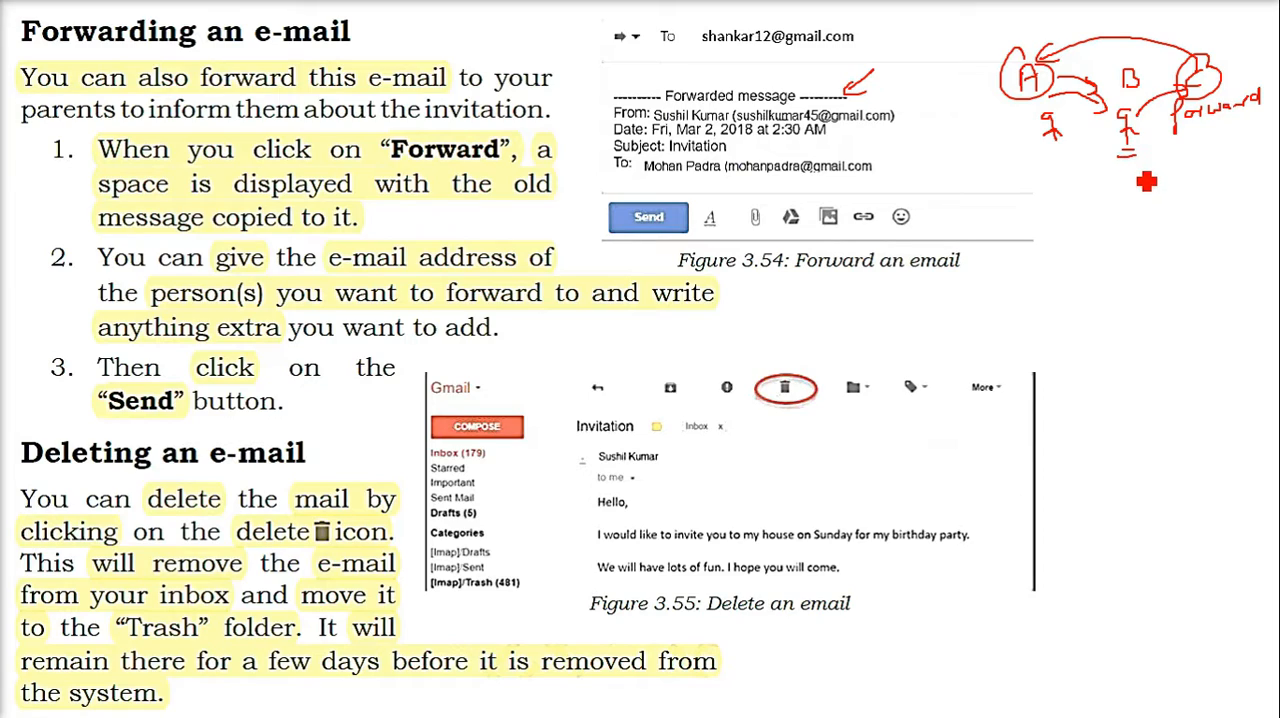
Underline the handwritten word "forward" and draw arrows from B to new recipients labelled D and E
left_click_drag(1200, 130, 1214, 131)
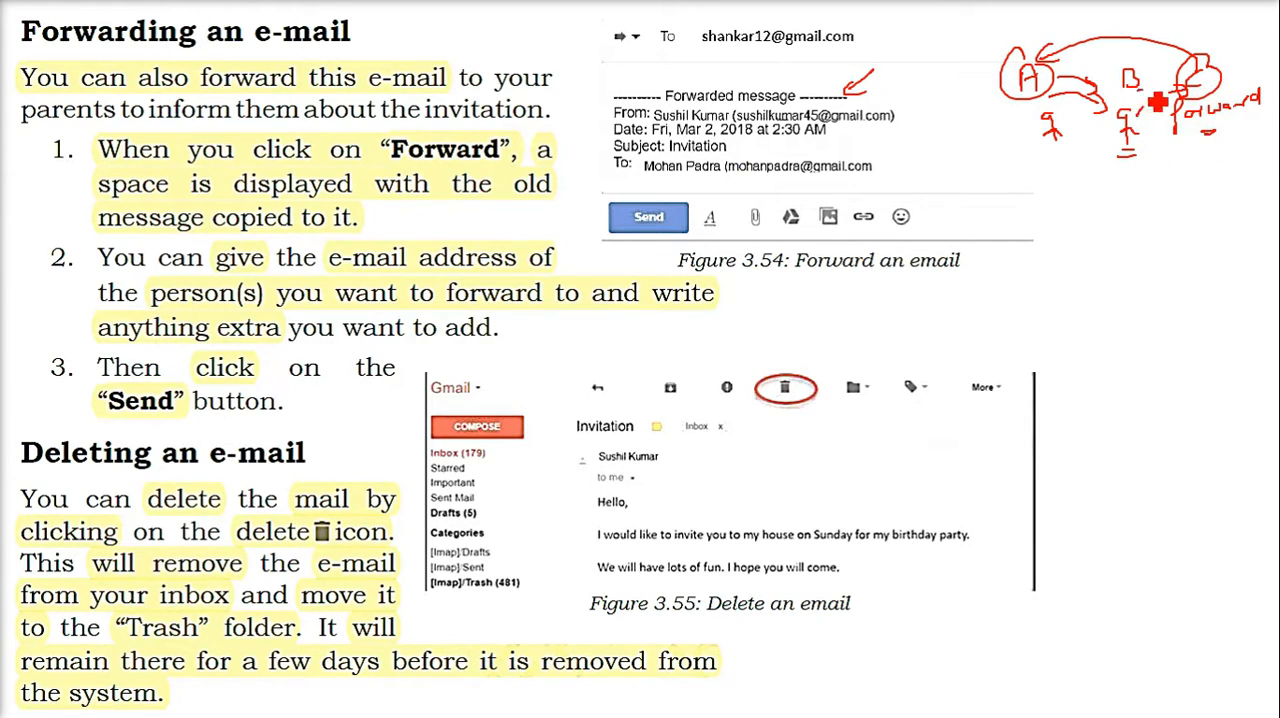
mouse_move(1155, 92)
left_mouse_down()
mouse_move(1212, 211)
mouse_move(1179, 206)
left_mouse_up()
mouse_move(1174, 195)
left_mouse_down()
mouse_move(1184, 206)
mouse_move(1173, 209)
left_mouse_up()
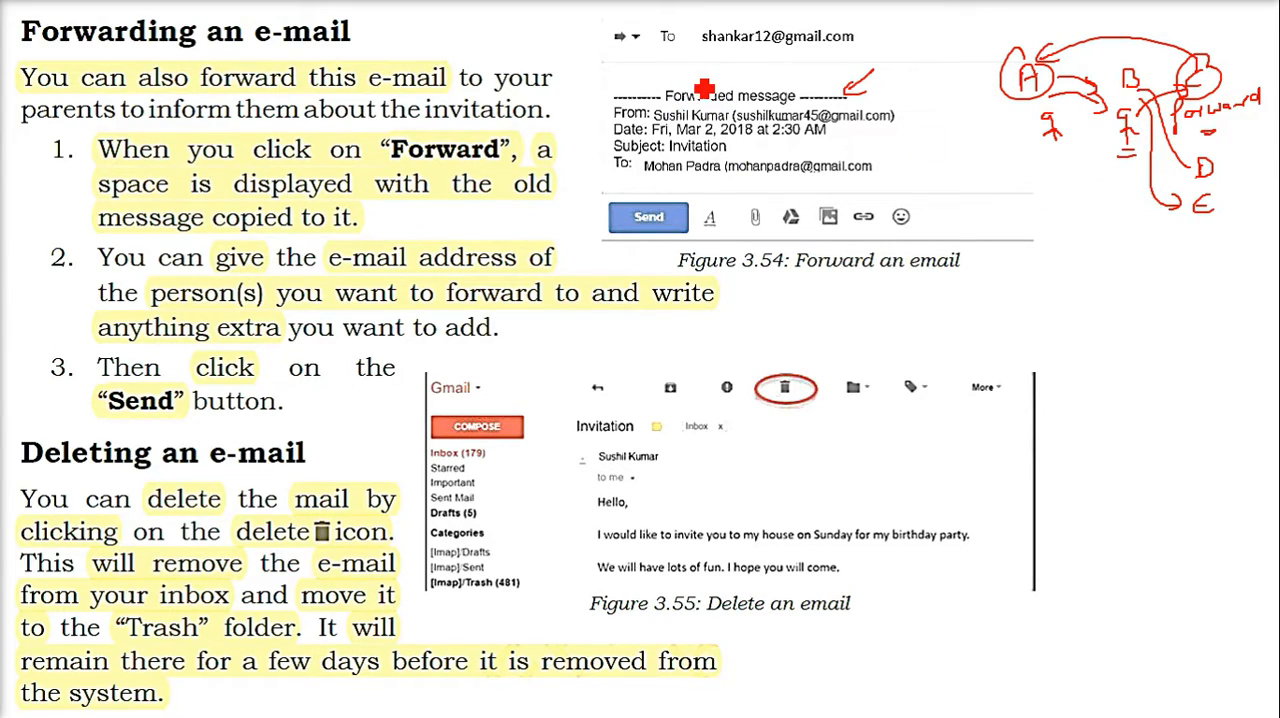
Mark the space above the forwarded message with short lines and sketch small circles below A and B, with a line towards "forward"
left_click_drag(625, 74, 695, 69)
left_click_drag(676, 77, 698, 77)
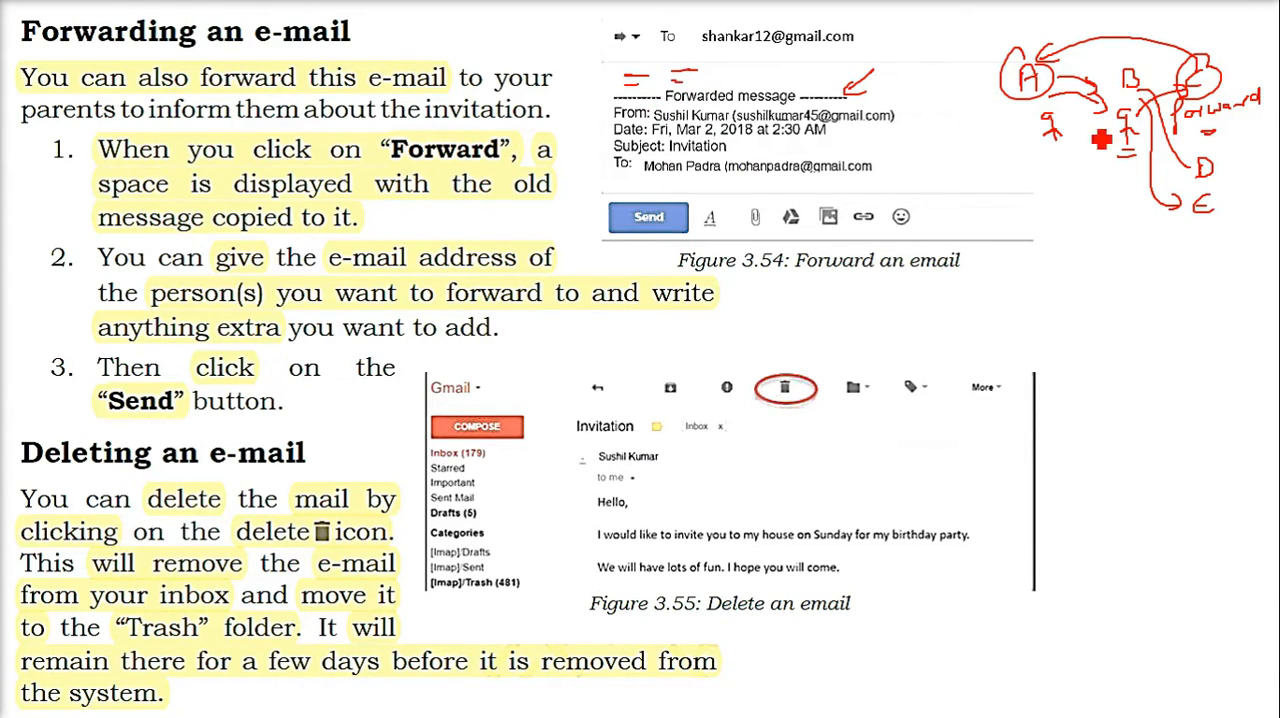
mouse_move(1078, 162)
left_mouse_down()
mouse_move(1134, 186)
mouse_move(1217, 144)
left_mouse_up()
left_click_drag(1135, 192, 1138, 199)
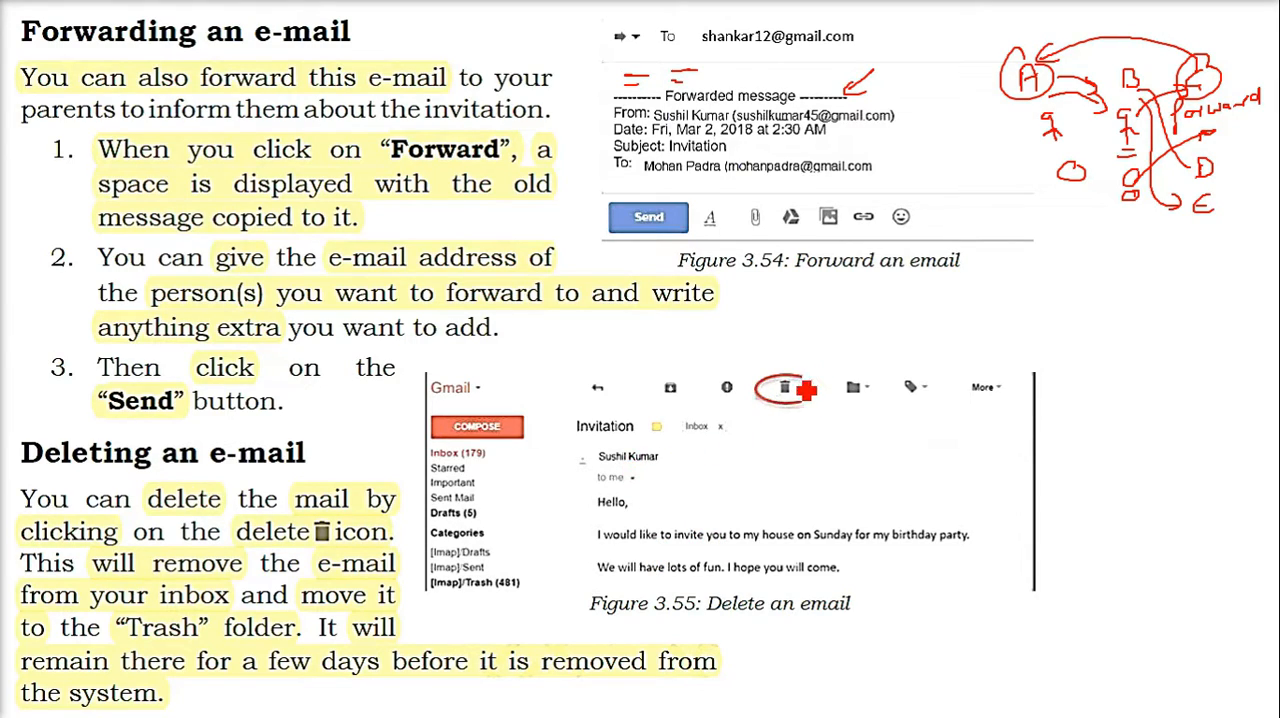
Circle the delete icon in Figure 3.55 and write a circled "Bin / Trash" note beside its folder list
left_click_drag(808, 391, 790, 381)
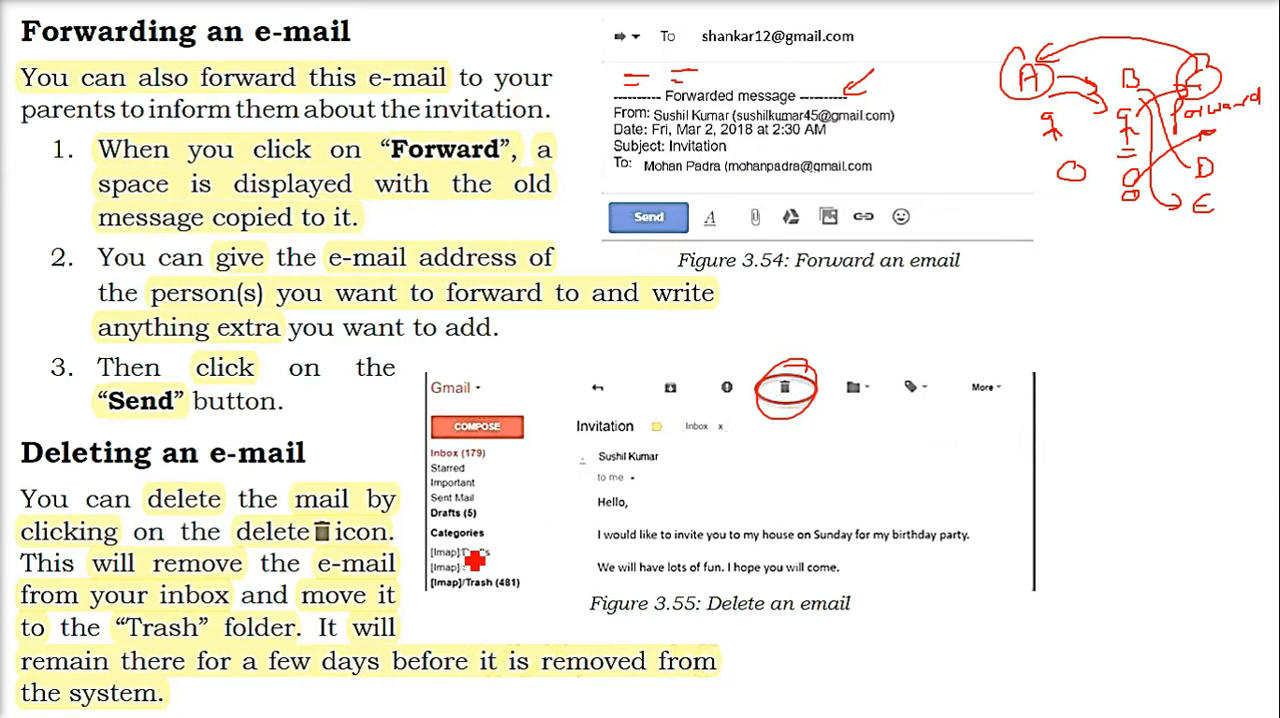
left_click_drag(504, 516, 512, 531)
mouse_move(523, 521)
left_mouse_down()
mouse_move(506, 534)
mouse_move(537, 538)
mouse_move(511, 558)
mouse_move(523, 545)
left_mouse_up()
mouse_move(520, 566)
left_mouse_down()
mouse_move(577, 550)
mouse_move(497, 517)
mouse_move(560, 578)
mouse_move(515, 564)
left_mouse_up()
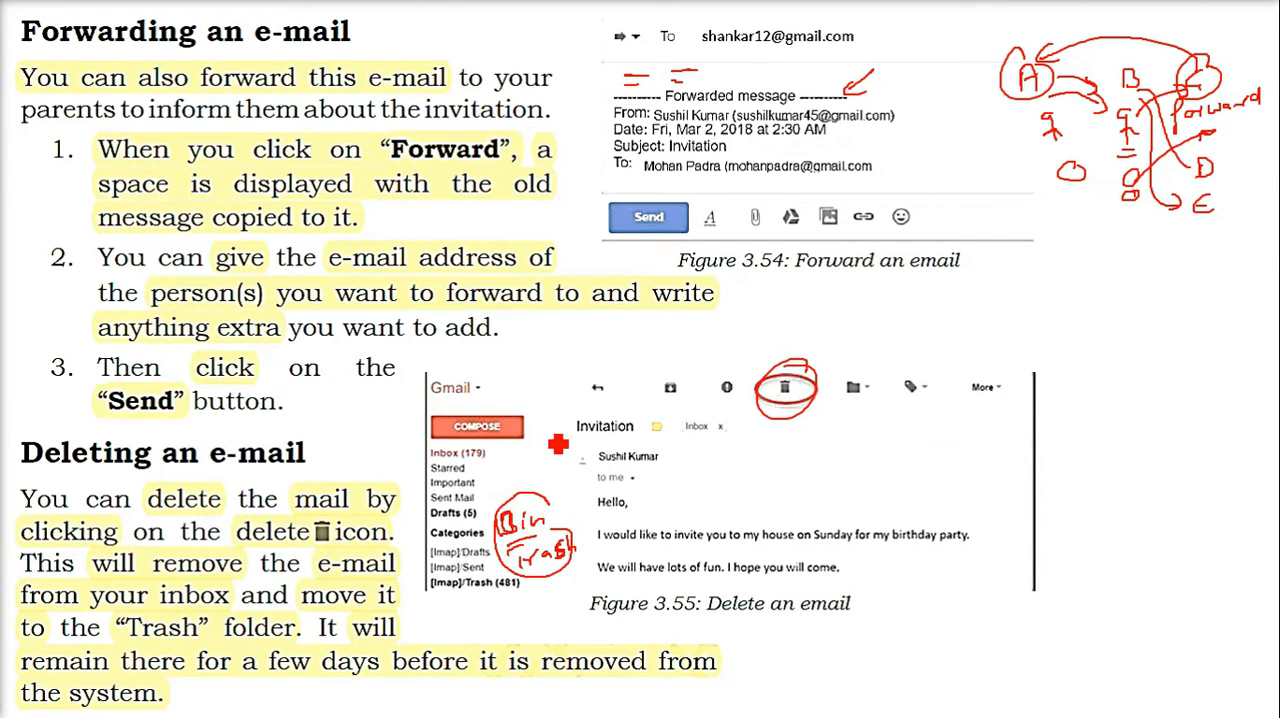
On the next blank slide, handwrite "Gmail" and "Yahoo mail" and draw a curved arrow from Yahoo mail to Gmail
key("Right")
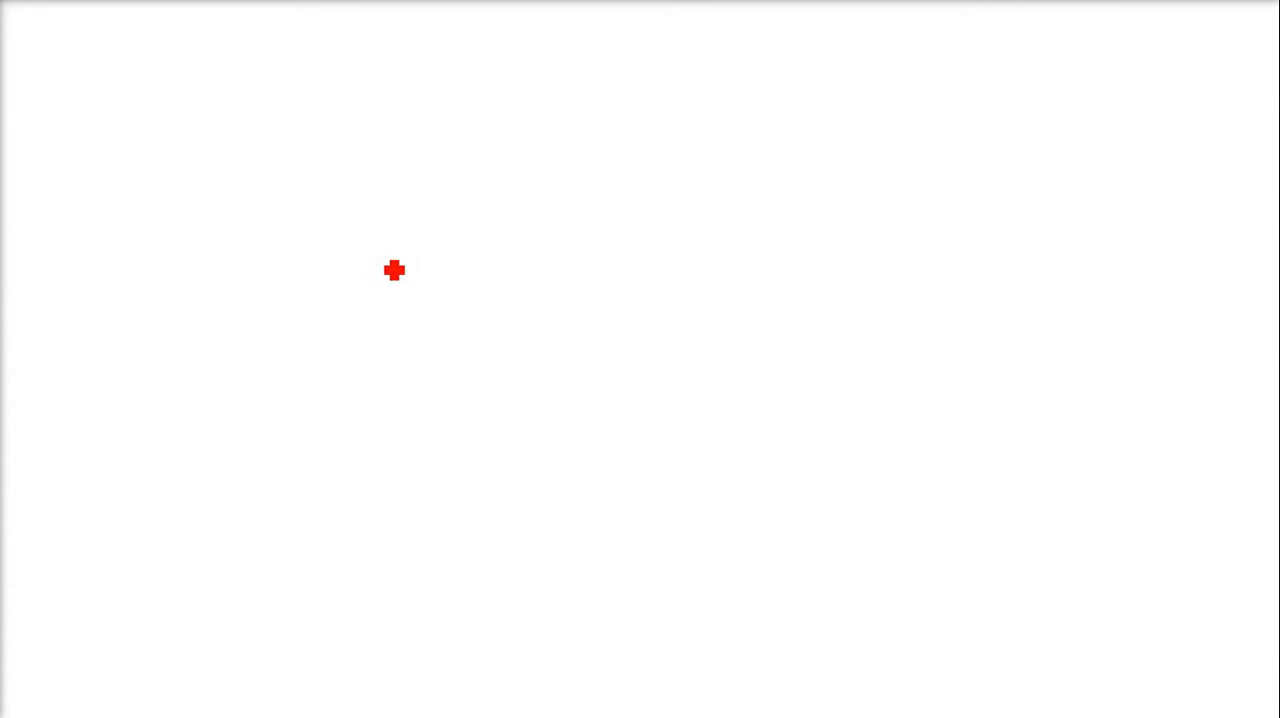
mouse_move(362, 201)
left_mouse_down()
mouse_move(374, 240)
mouse_move(400, 254)
mouse_move(456, 246)
left_mouse_up()
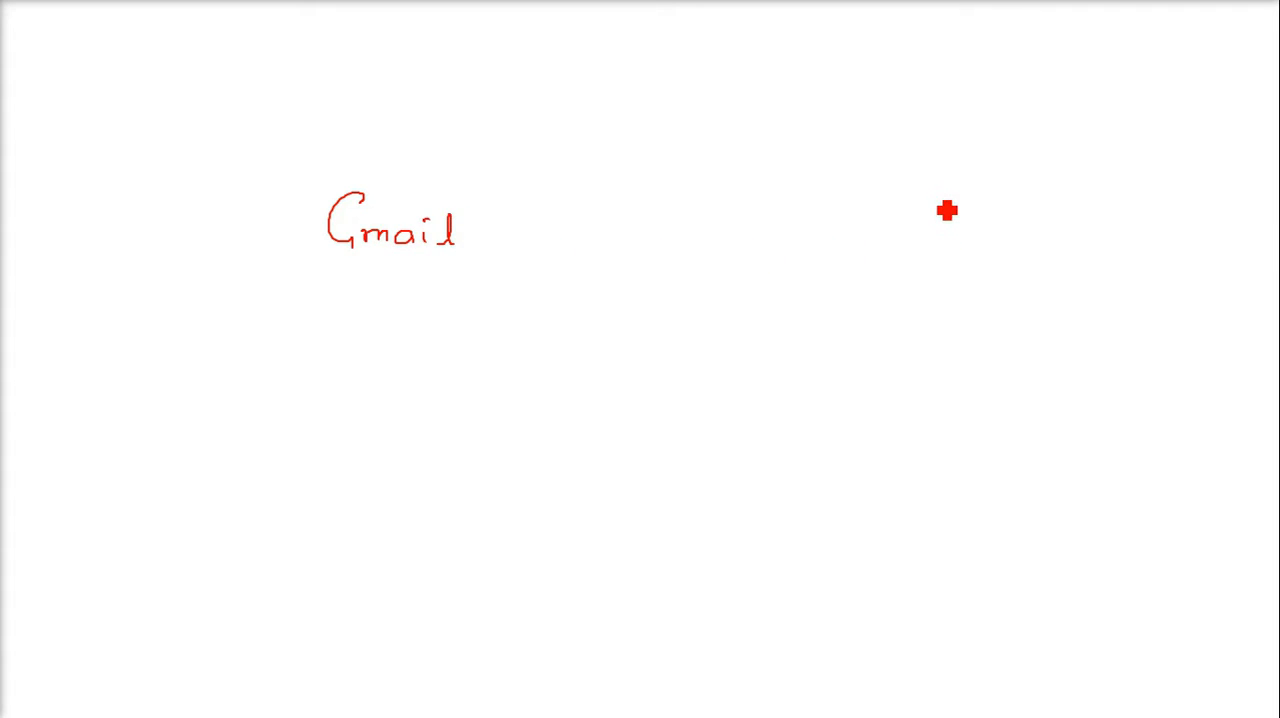
mouse_move(936, 196)
left_mouse_down()
mouse_move(957, 251)
mouse_move(984, 226)
mouse_move(1057, 214)
left_mouse_up()
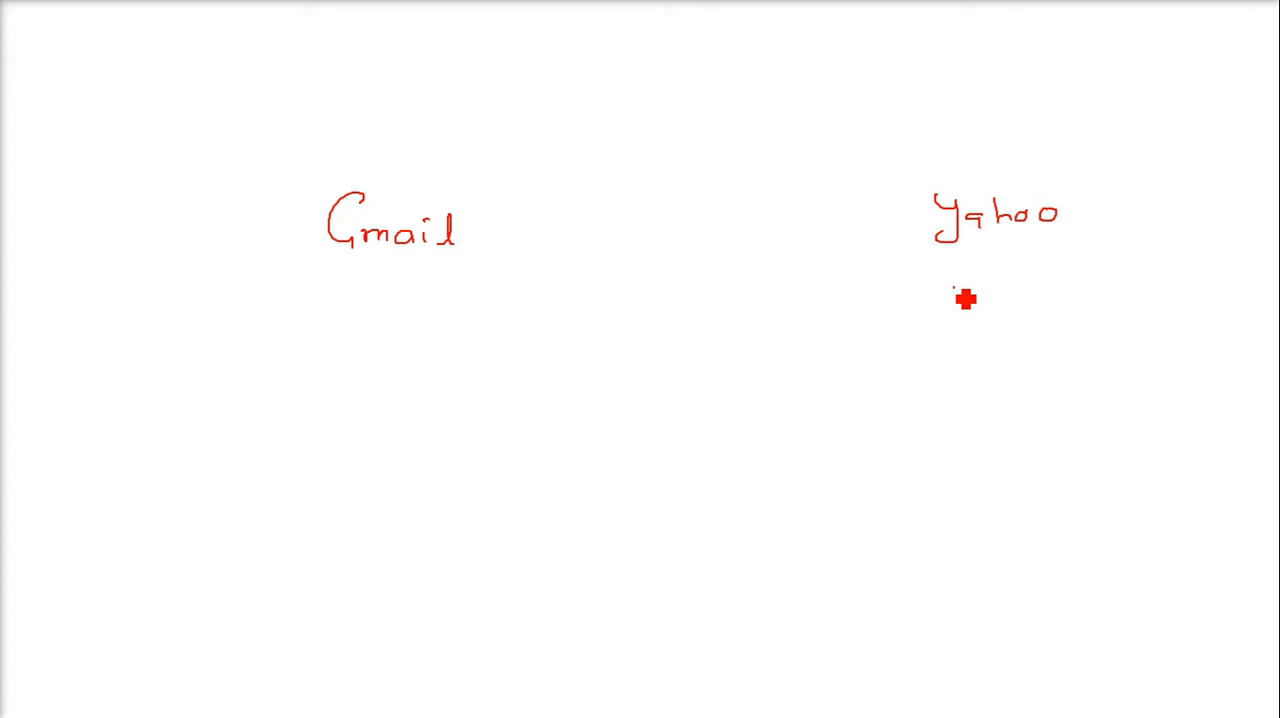
left_click_drag(965, 298, 1034, 296)
mouse_move(900, 308)
left_mouse_down()
mouse_move(663, 260)
mouse_move(536, 282)
mouse_move(530, 295)
left_mouse_up()
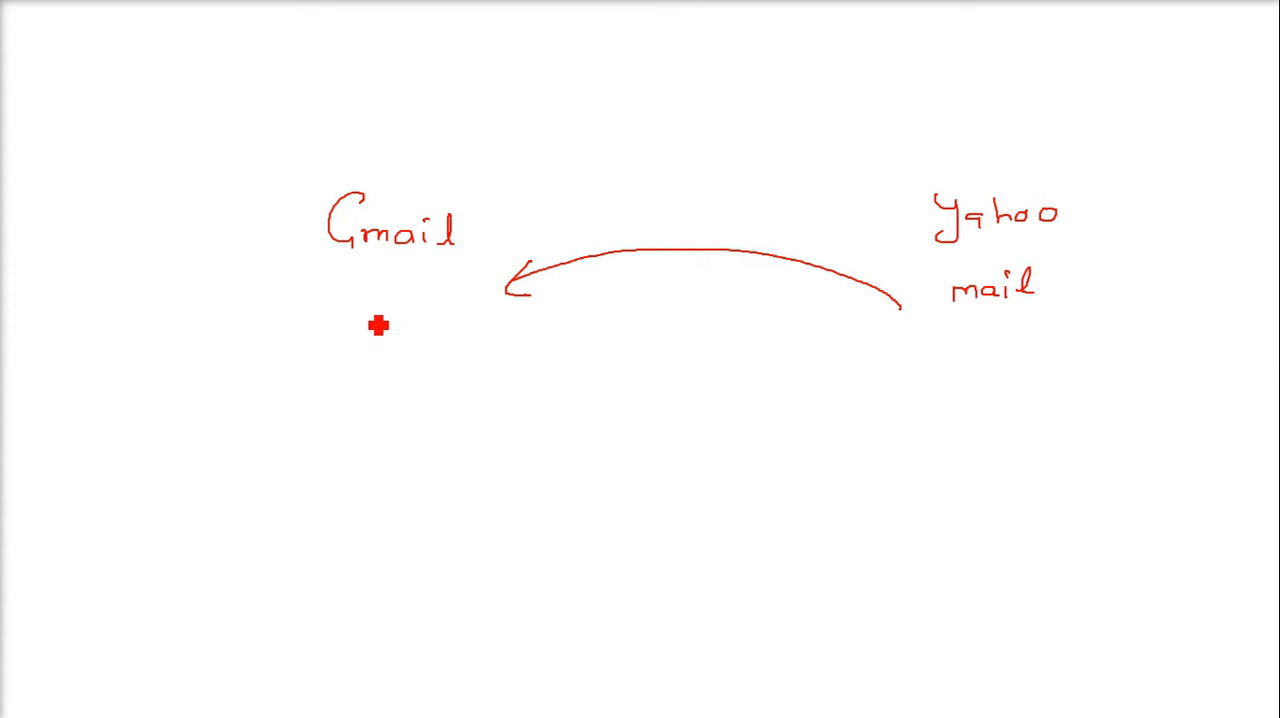
Sketch a message box under Gmail with a reply arrow to Yahoo mail and a downward arrow labelled "forward", underlining the label
mouse_move(377, 361)
left_mouse_down()
mouse_move(374, 323)
mouse_move(471, 306)
mouse_move(474, 374)
mouse_move(363, 374)
left_mouse_up()
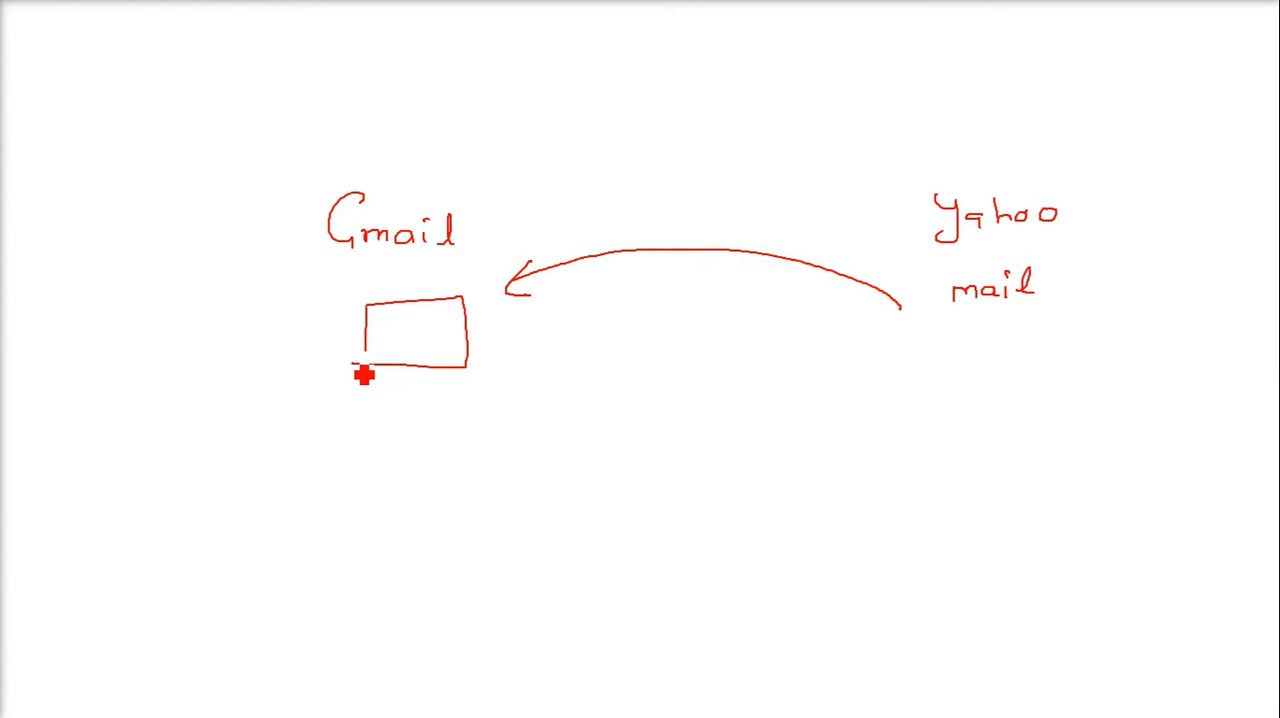
mouse_move(451, 366)
left_mouse_down()
mouse_move(614, 429)
mouse_move(834, 397)
mouse_move(958, 341)
left_mouse_up()
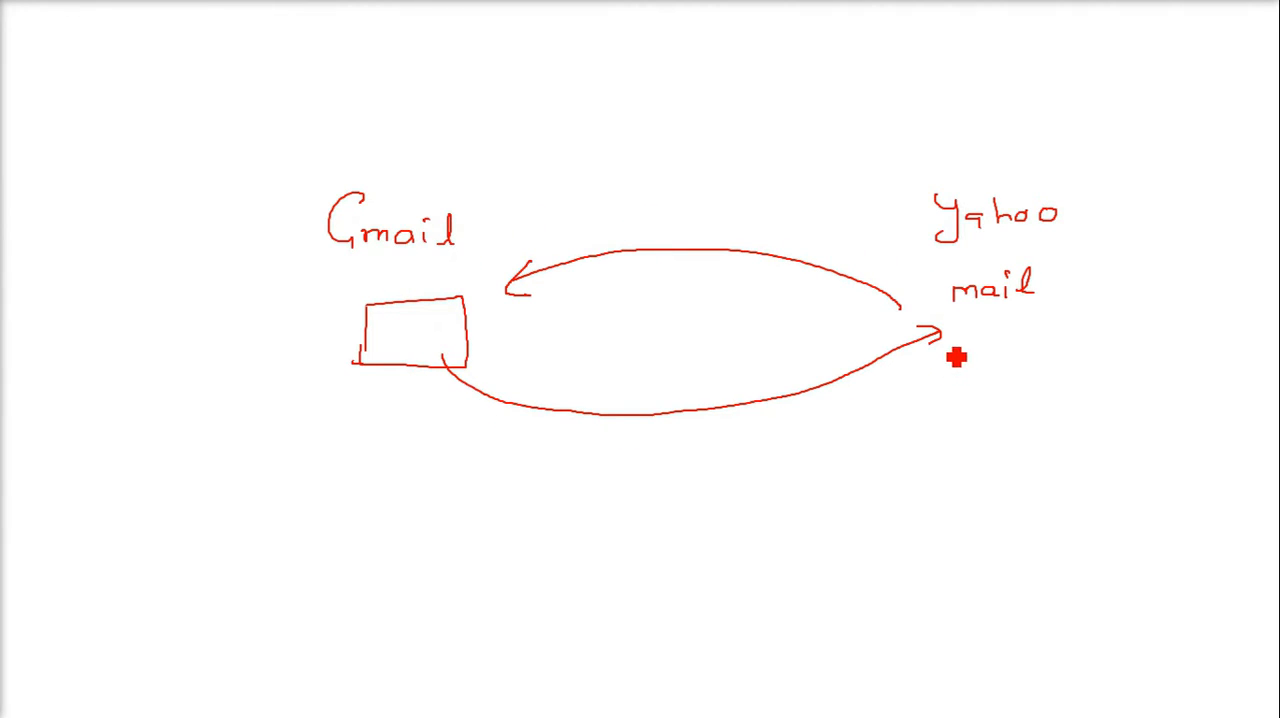
mouse_move(408, 353)
left_mouse_down()
mouse_move(430, 457)
mouse_move(420, 554)
mouse_move(503, 503)
mouse_move(526, 517)
mouse_move(600, 517)
mouse_move(603, 492)
left_mouse_up()
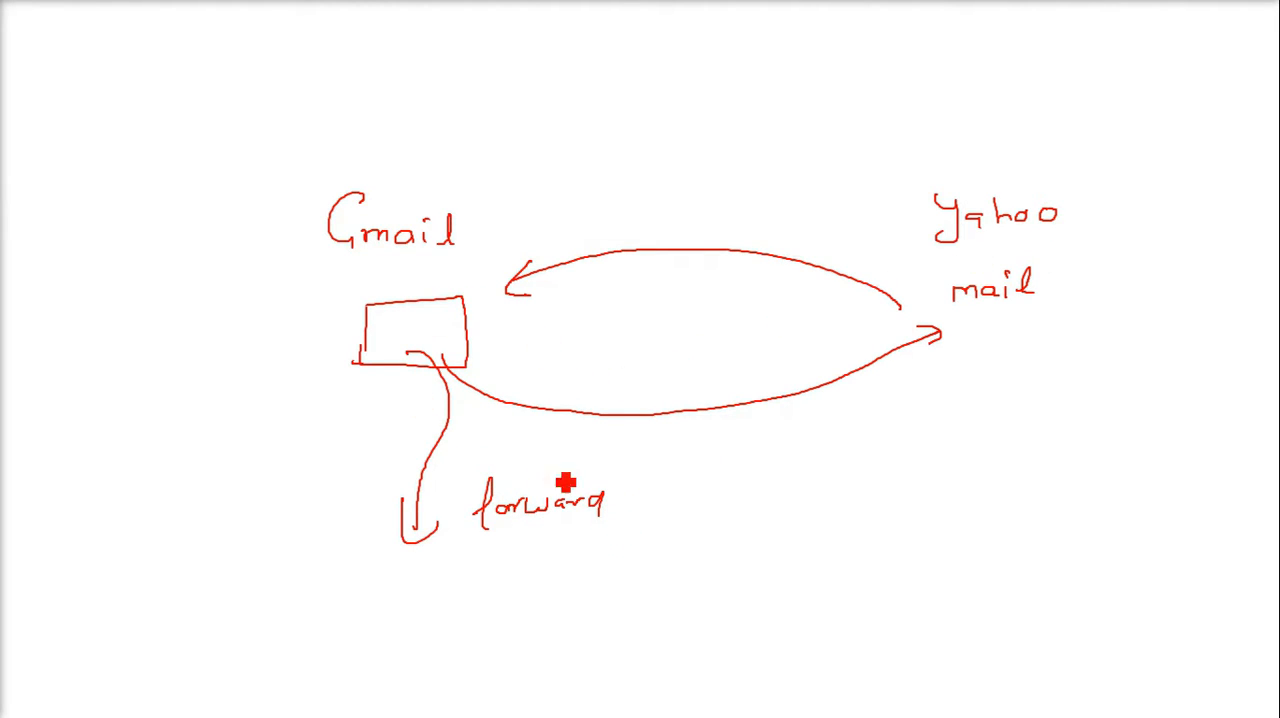
left_click_drag(551, 534, 582, 531)
left_click_drag(559, 539, 580, 537)
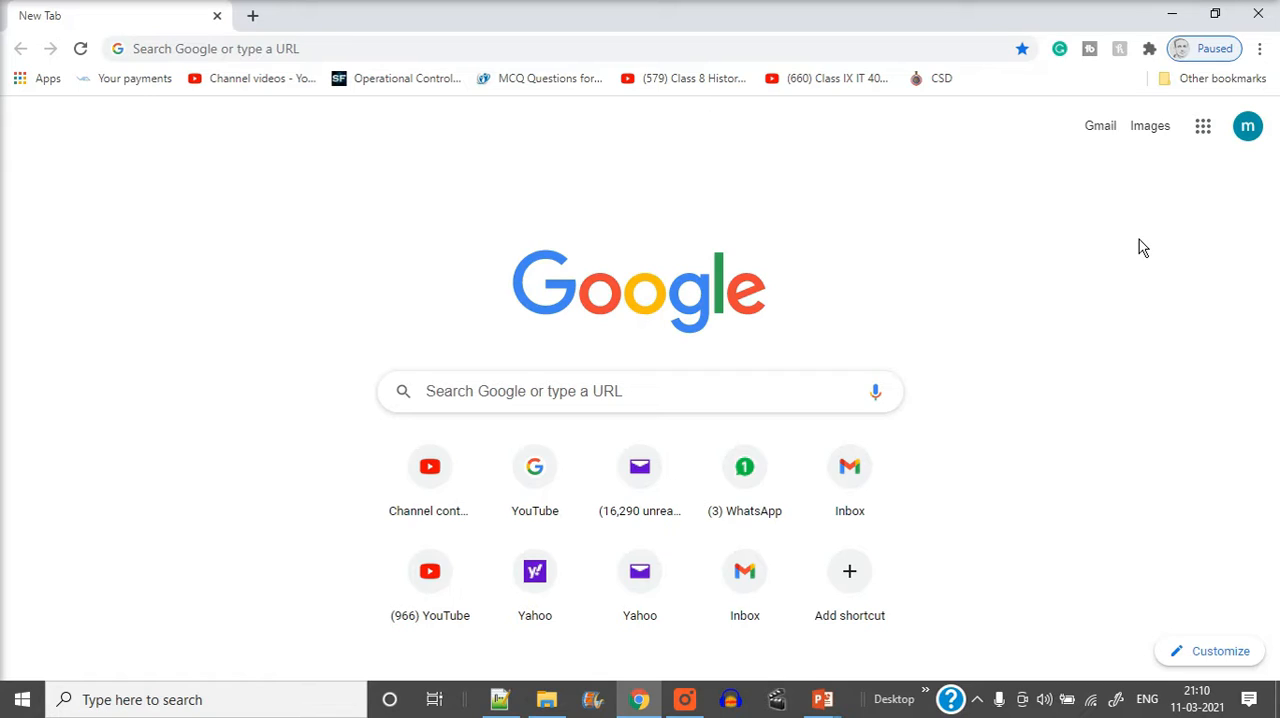
Open the Gmail inbox in Chrome
left_click(722, 50)
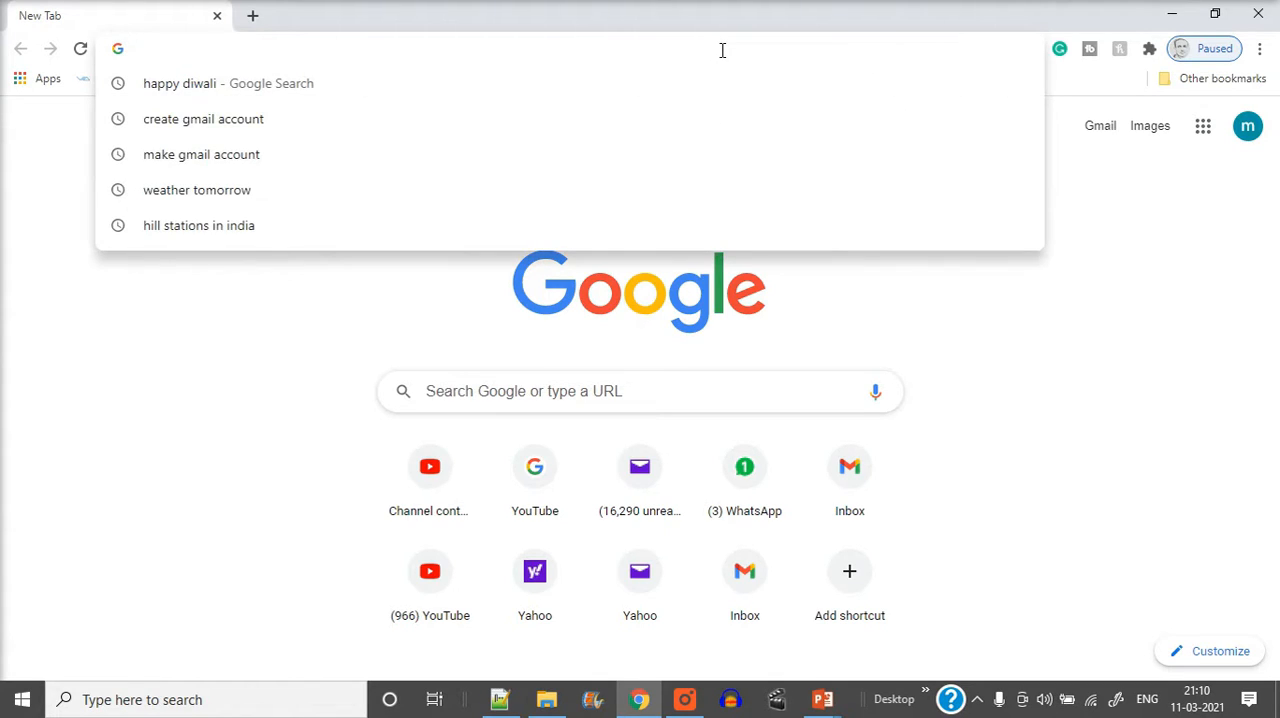
type("gm")
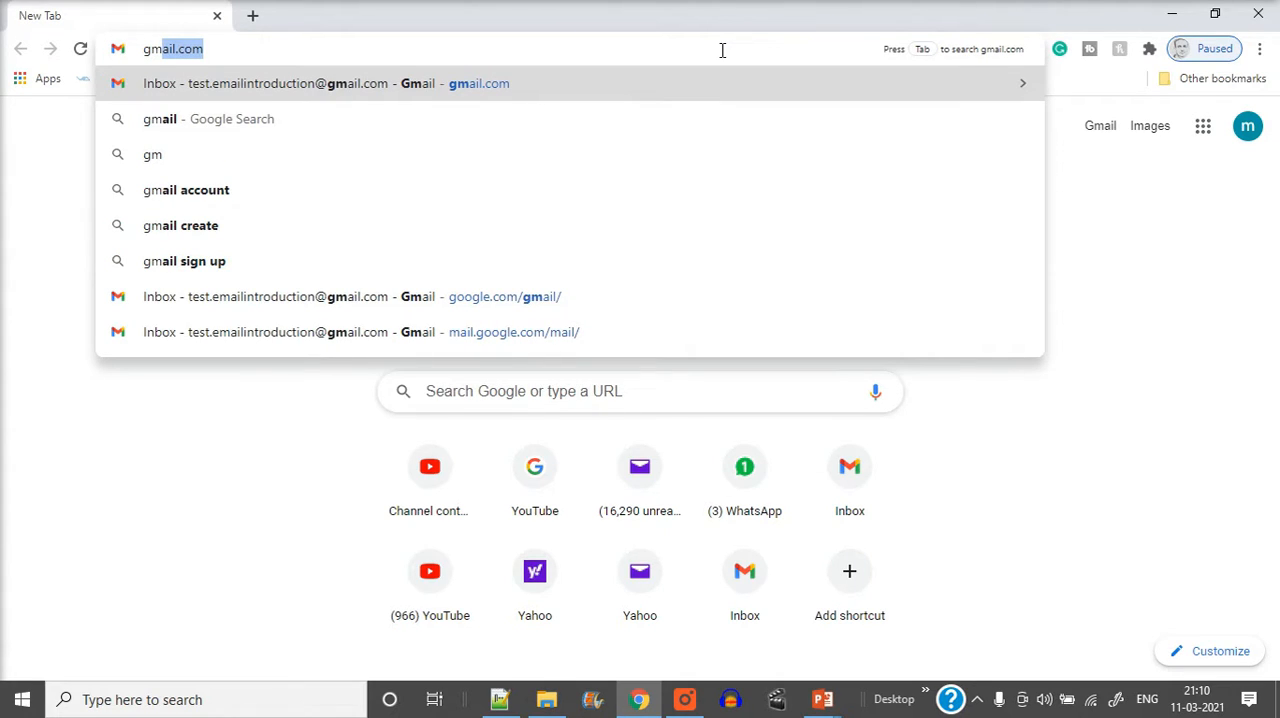
left_click(538, 93)
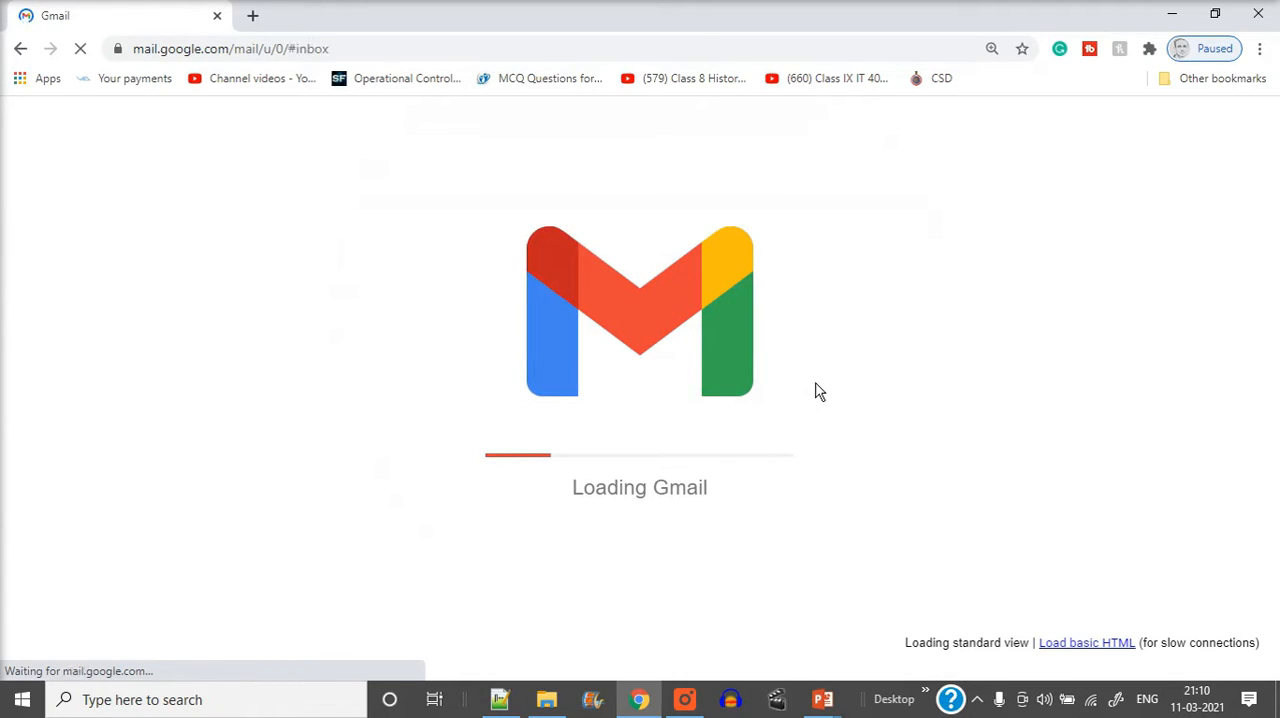
Open the Yahoo Mail inbox in a new browser tab
left_click(252, 16)
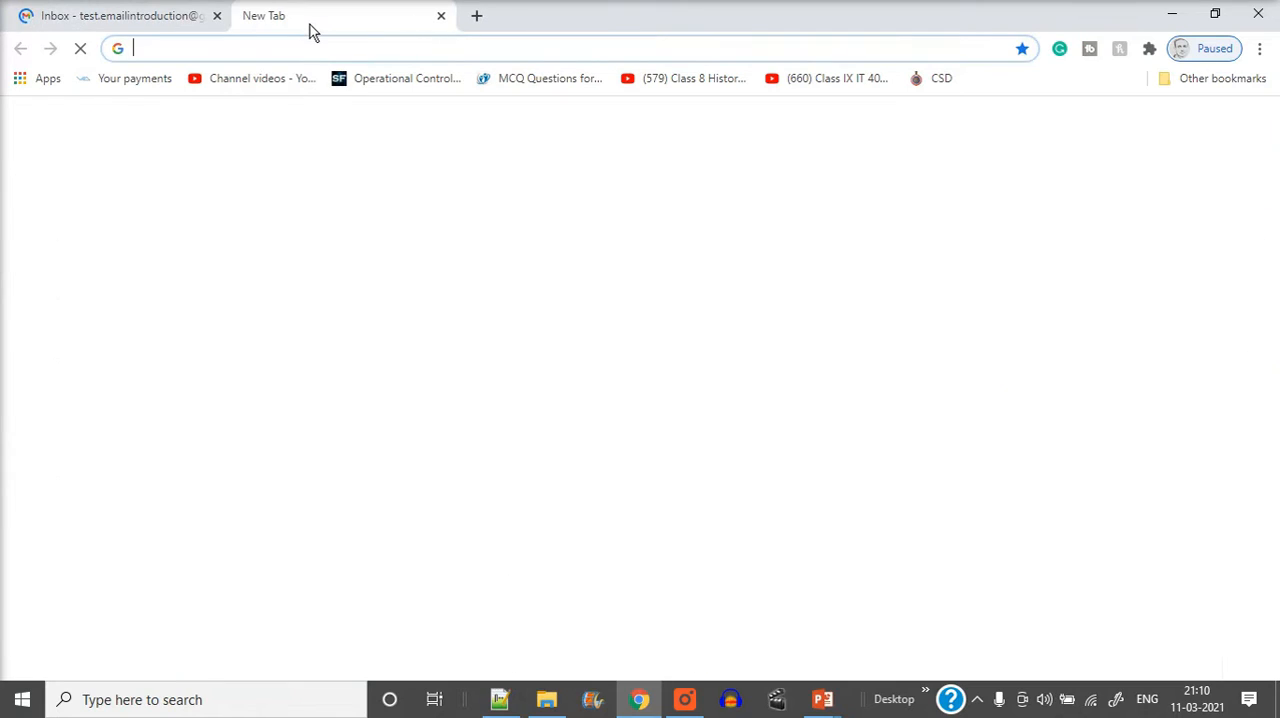
type("yahoo.com")
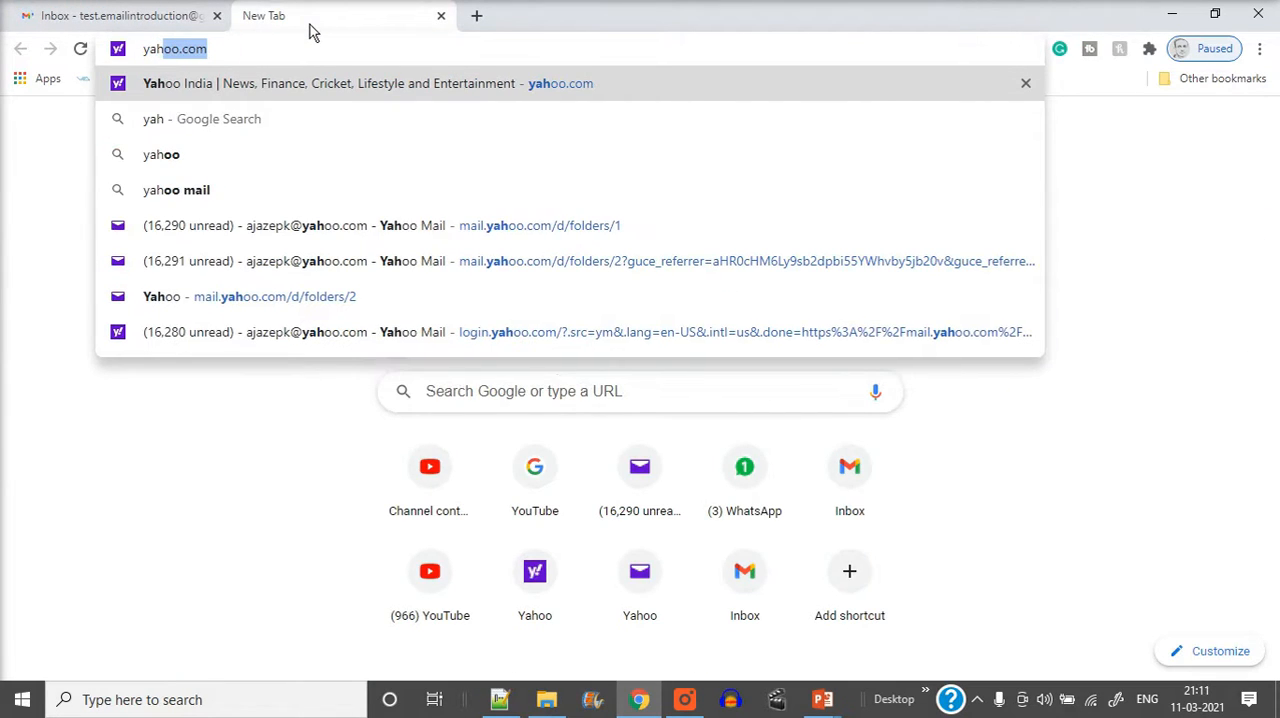
left_click(405, 228)
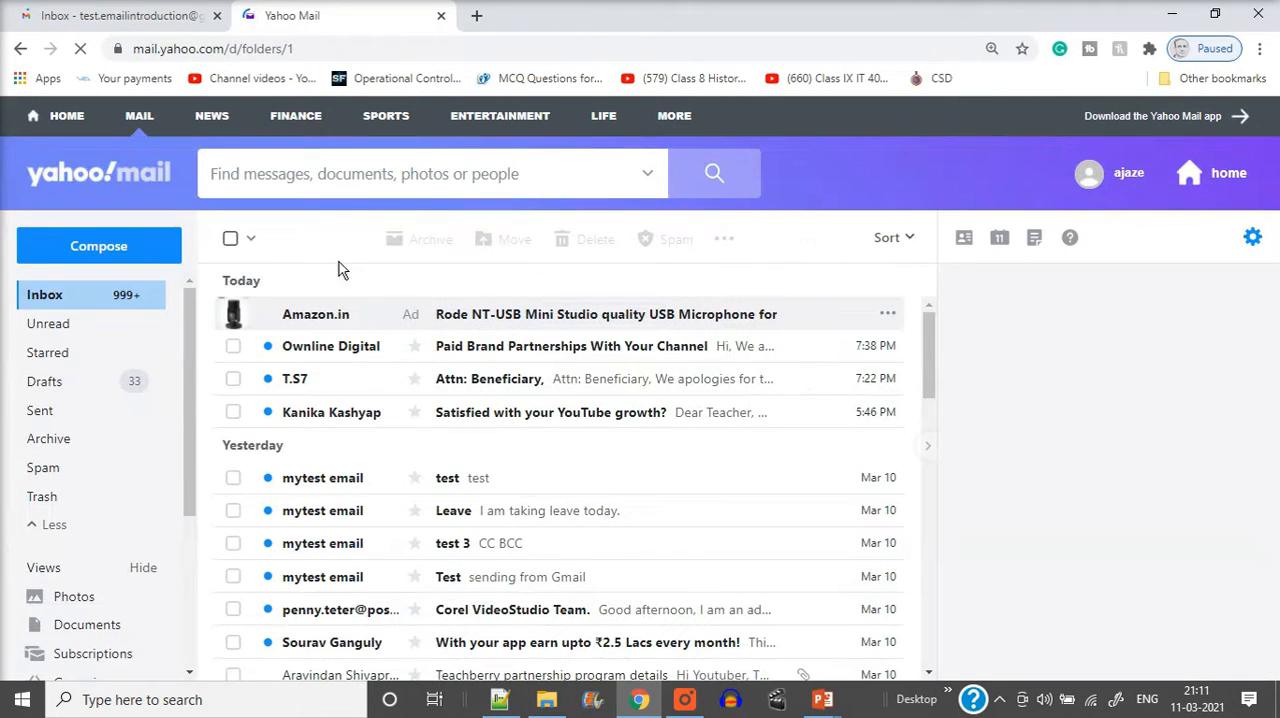
Compare the Gmail and Yahoo Mail inboxes, ending on the Yahoo inbox
left_click(57, 16)
left_click(356, 17)
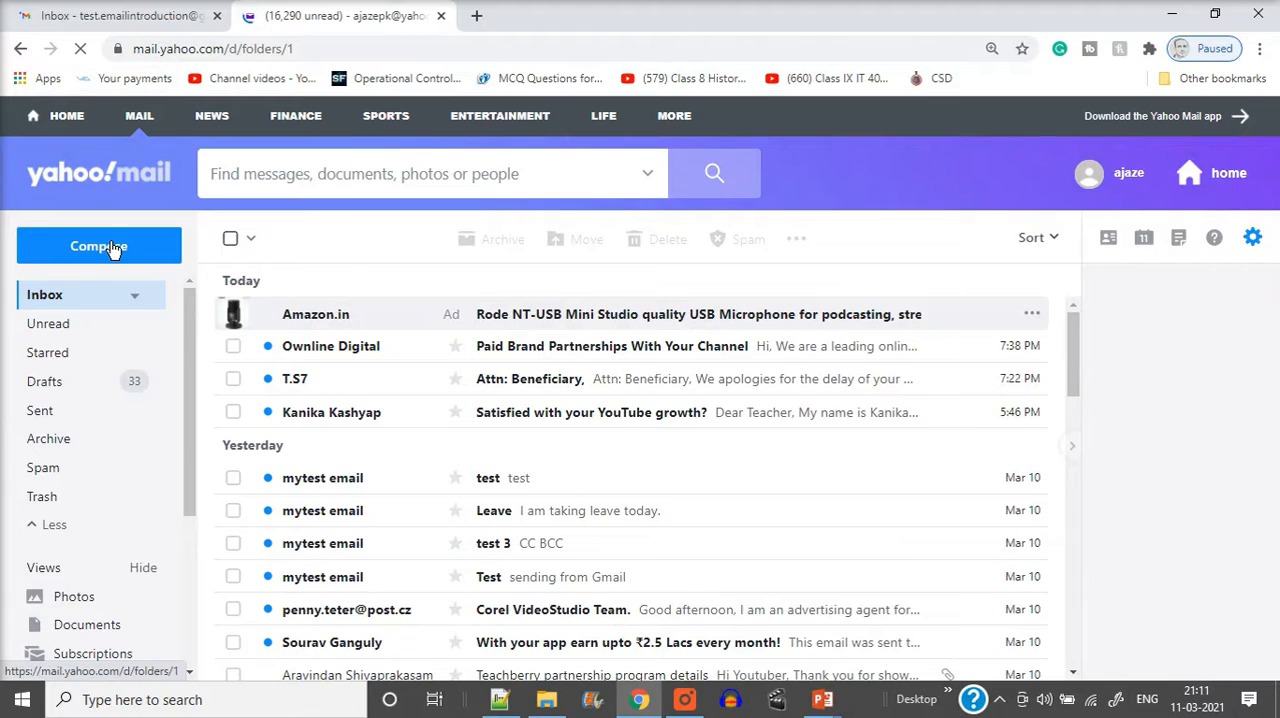
left_click(126, 18)
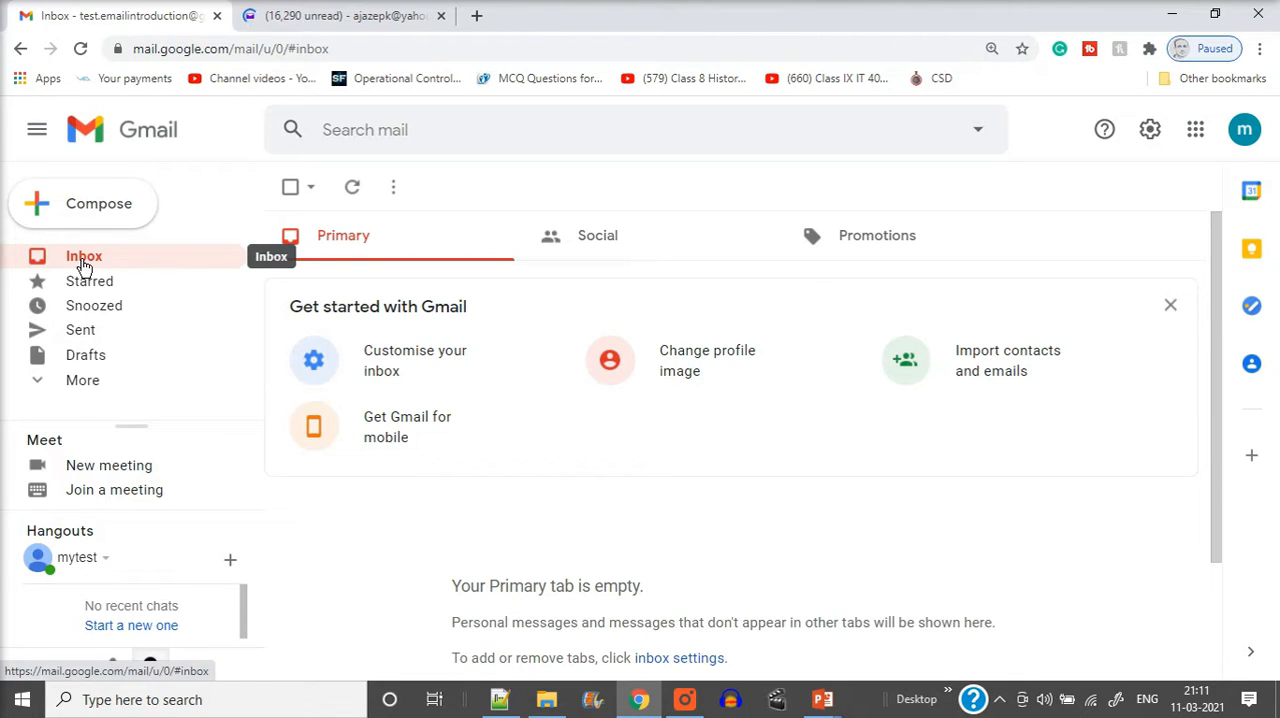
left_click(328, 20)
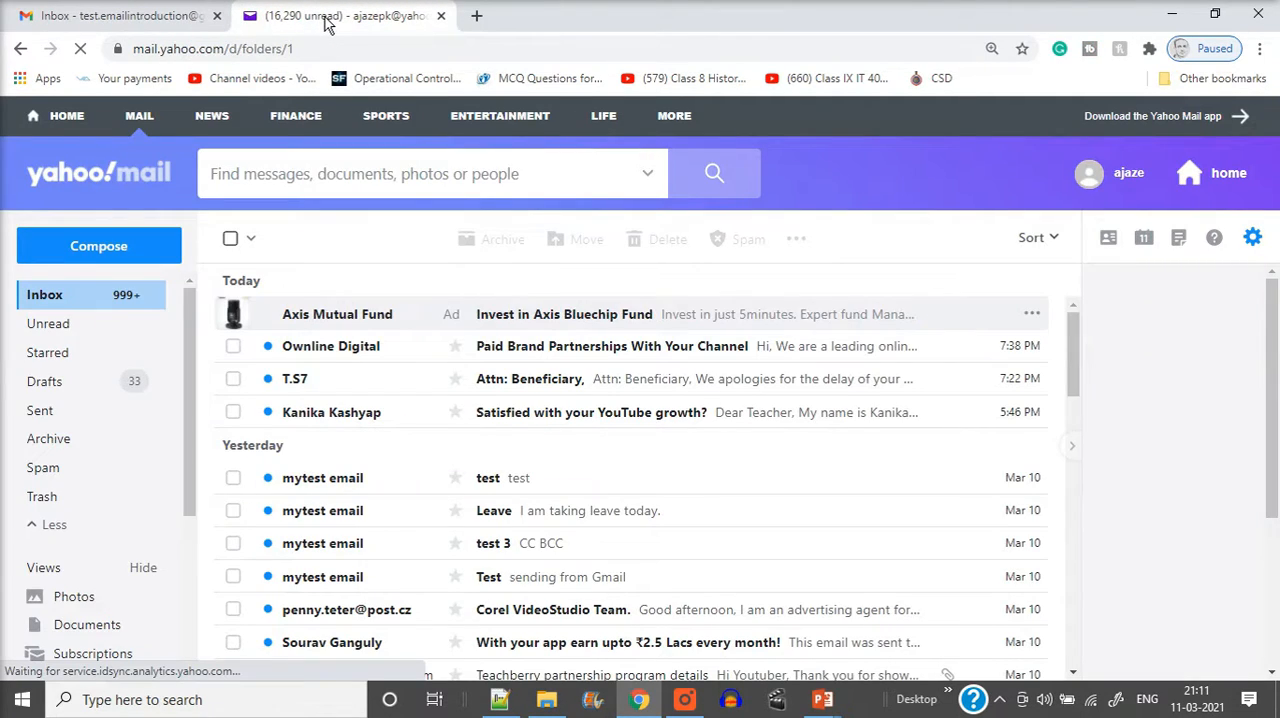
left_click(165, 20)
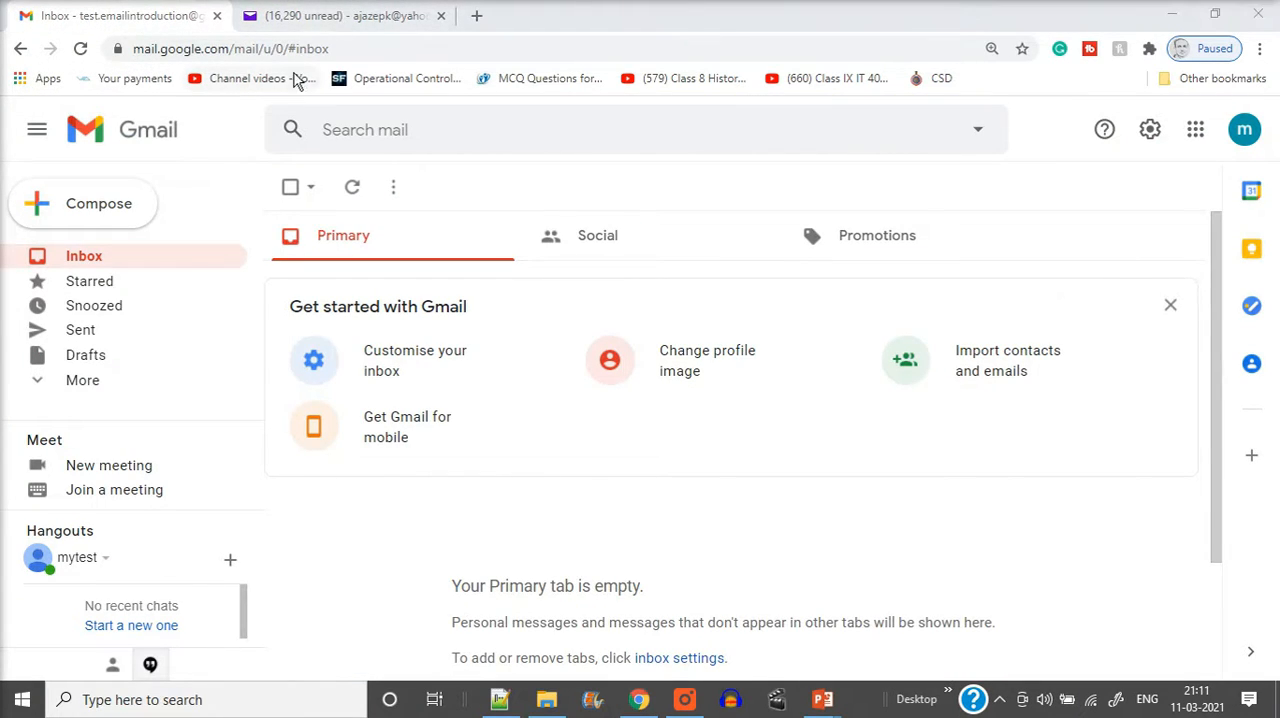
left_click(337, 20)
left_click(175, 22)
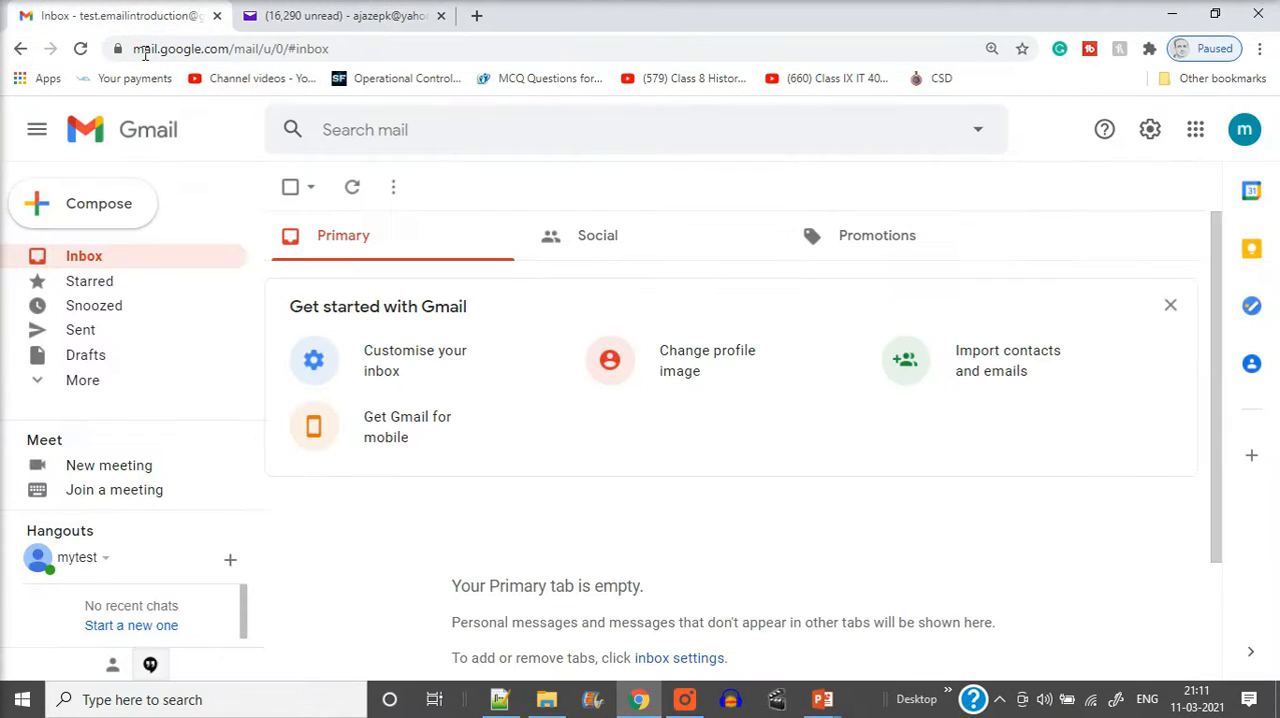
left_click(335, 20)
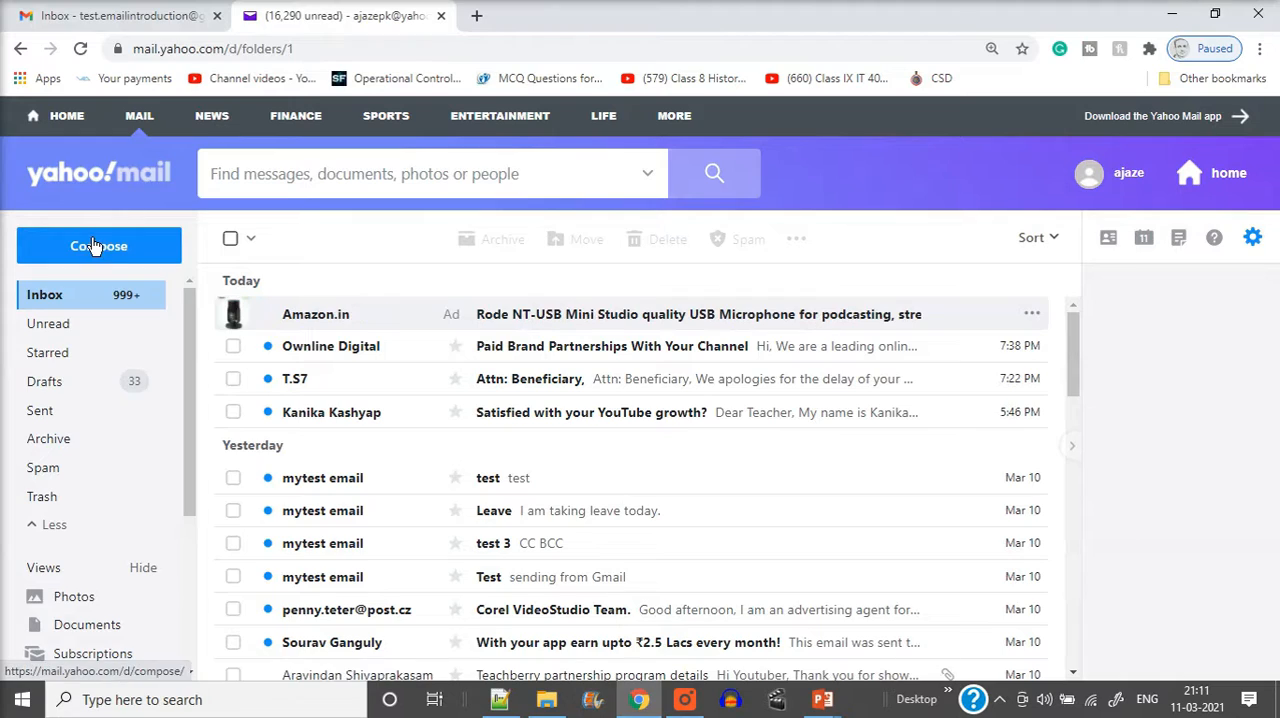
left_click(168, 20)
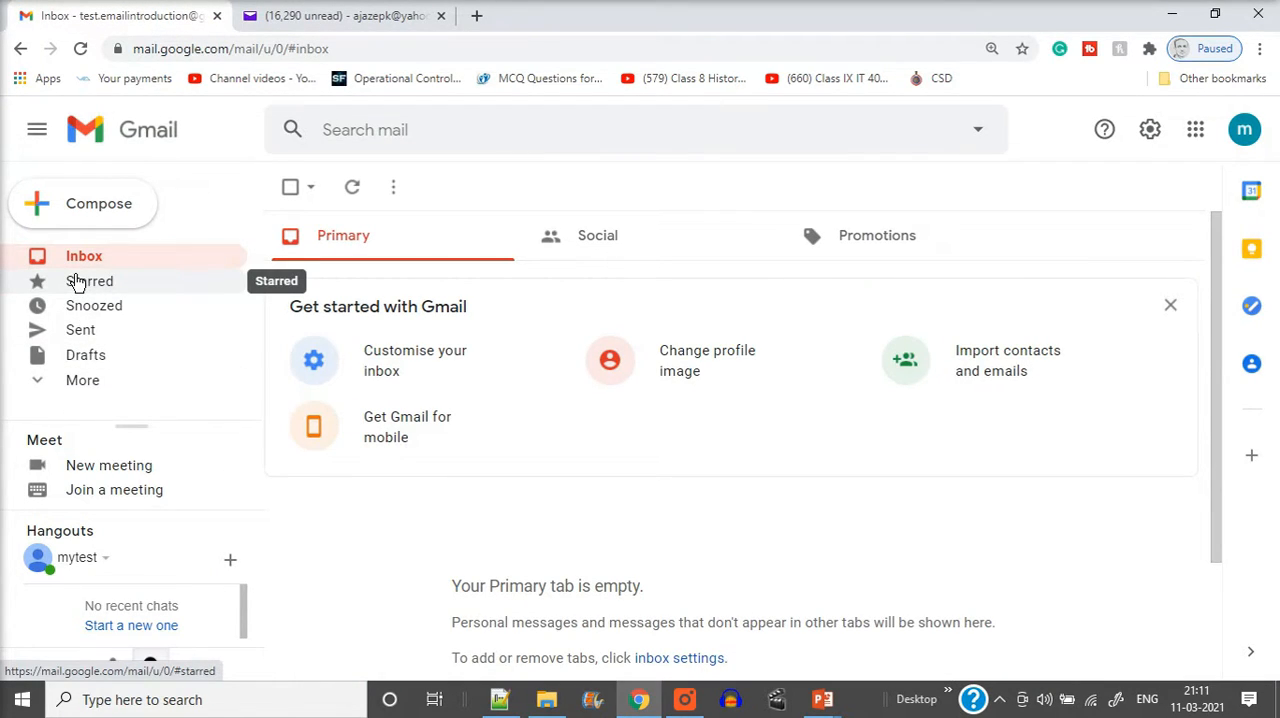
left_click(383, 16)
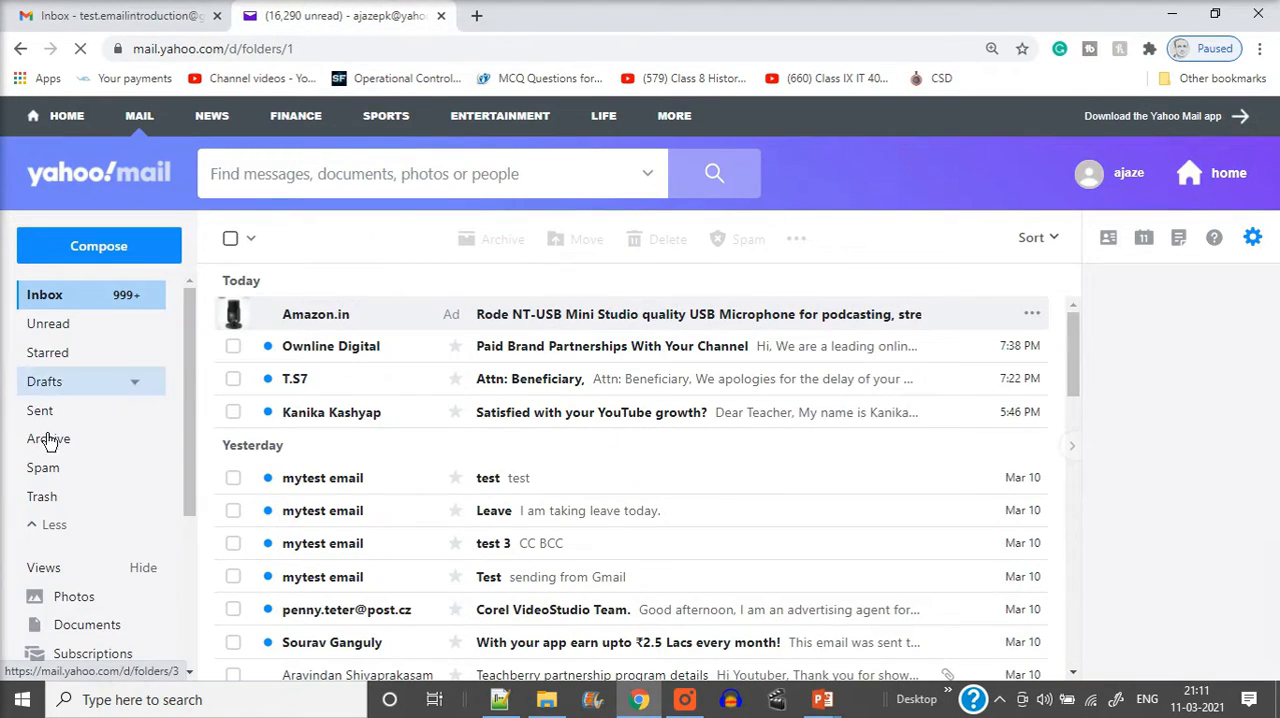
left_click(133, 16)
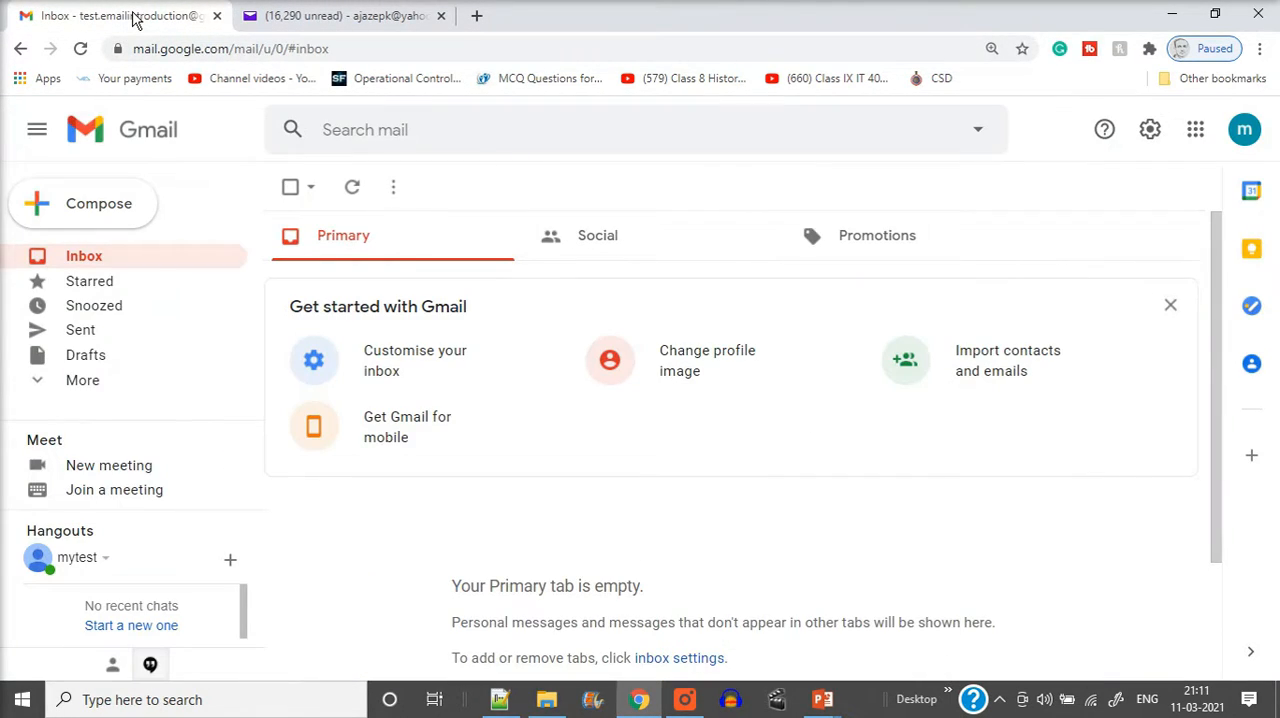
left_click(376, 8)
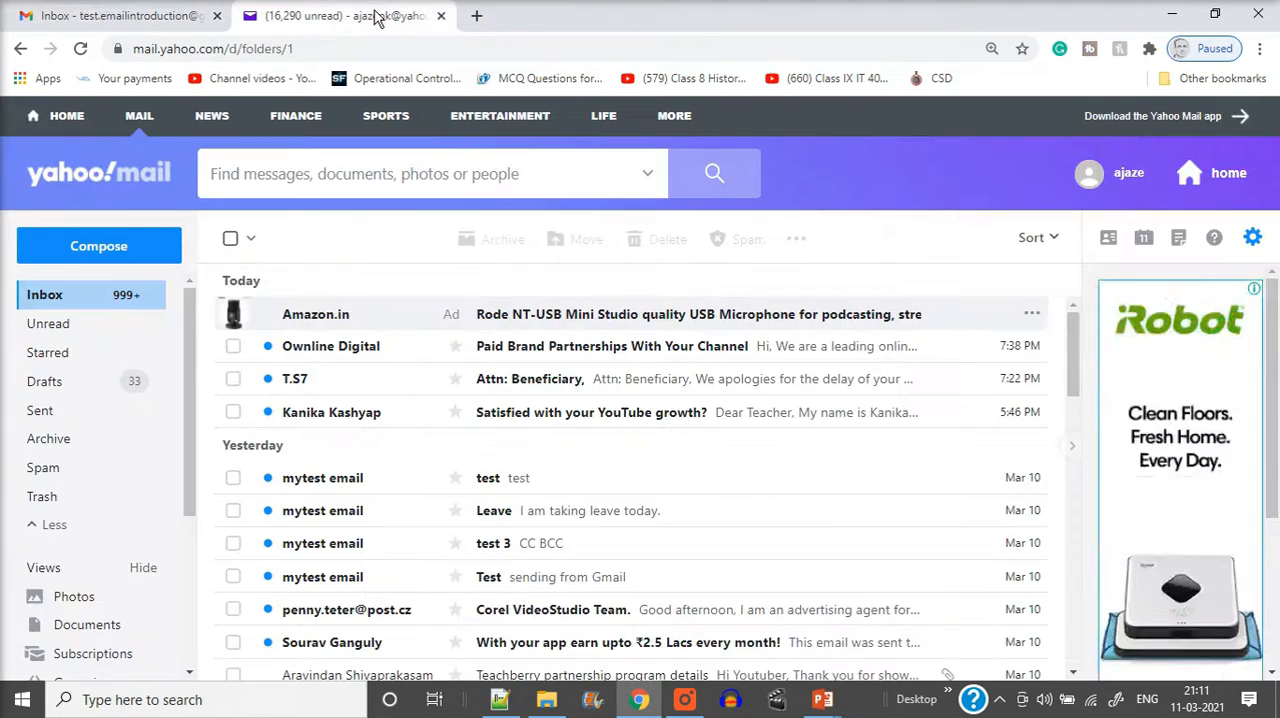
Start a new Yahoo message and fill in the Gmail account's address as recipient, copied from the notes in the text editor
left_click(103, 252)
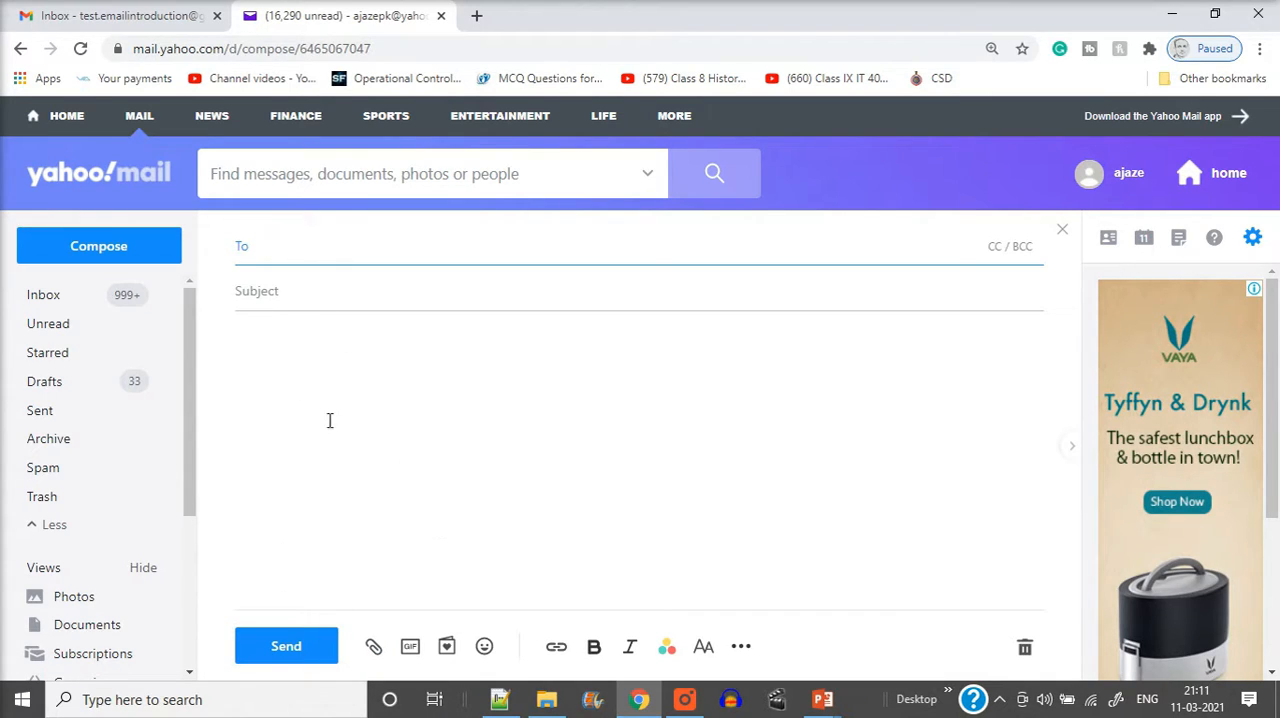
left_click(130, 12)
left_click(334, 20)
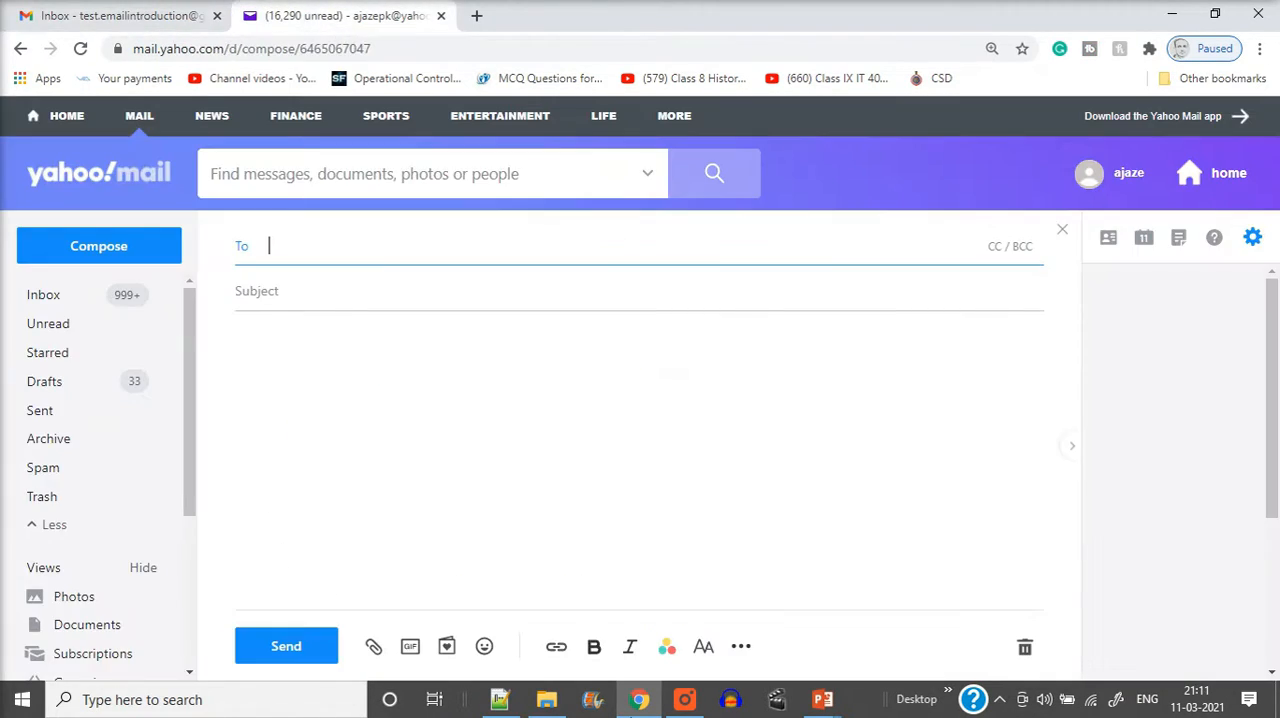
left_click(500, 699)
left_click_drag(668, 138, 72, 146)
key("ctrl+c")
key("alt+Tab")
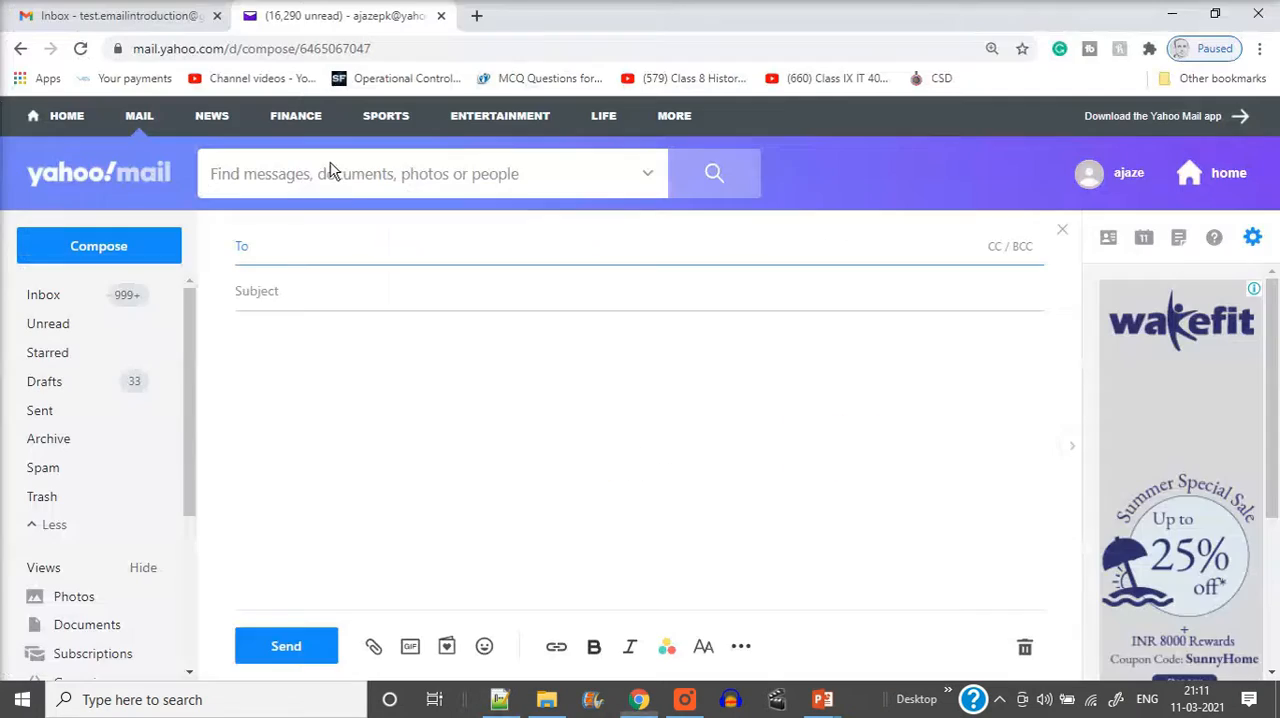
key("ctrl+v")
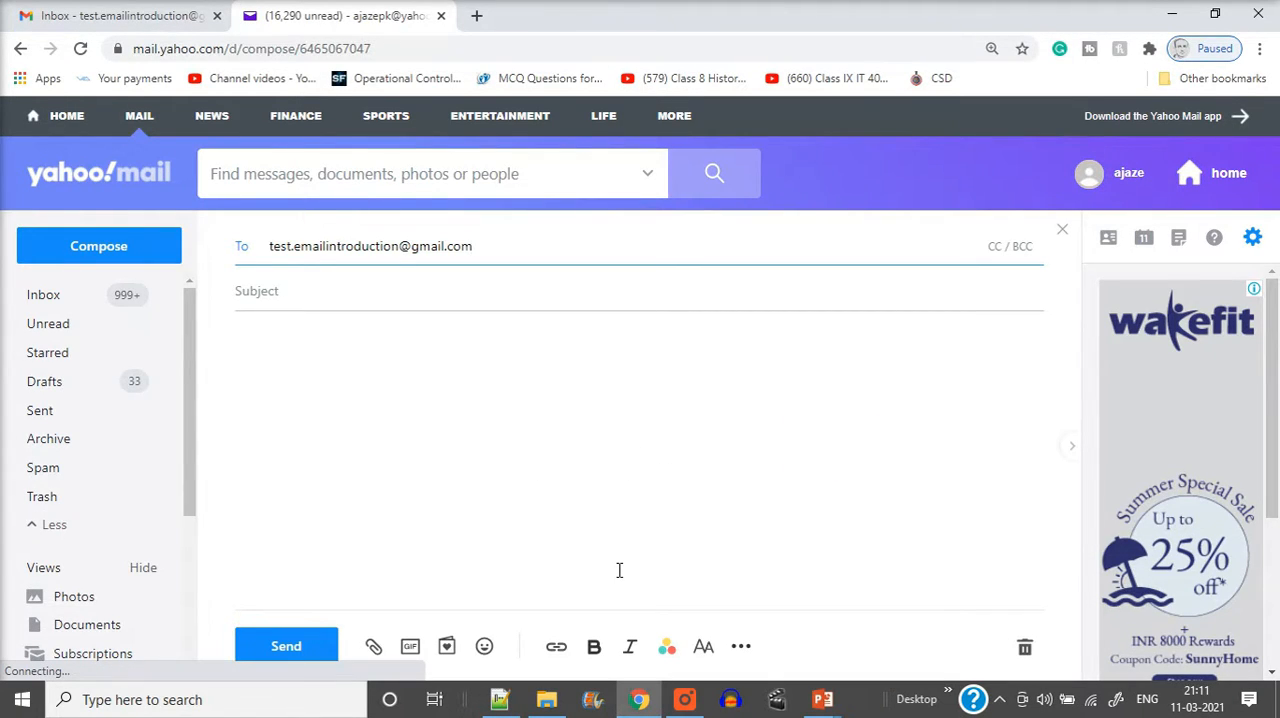
Give the message the subject "HD" and write the body "Hi, From Yahoo.. Regards" on three separate lines
left_click(471, 302)
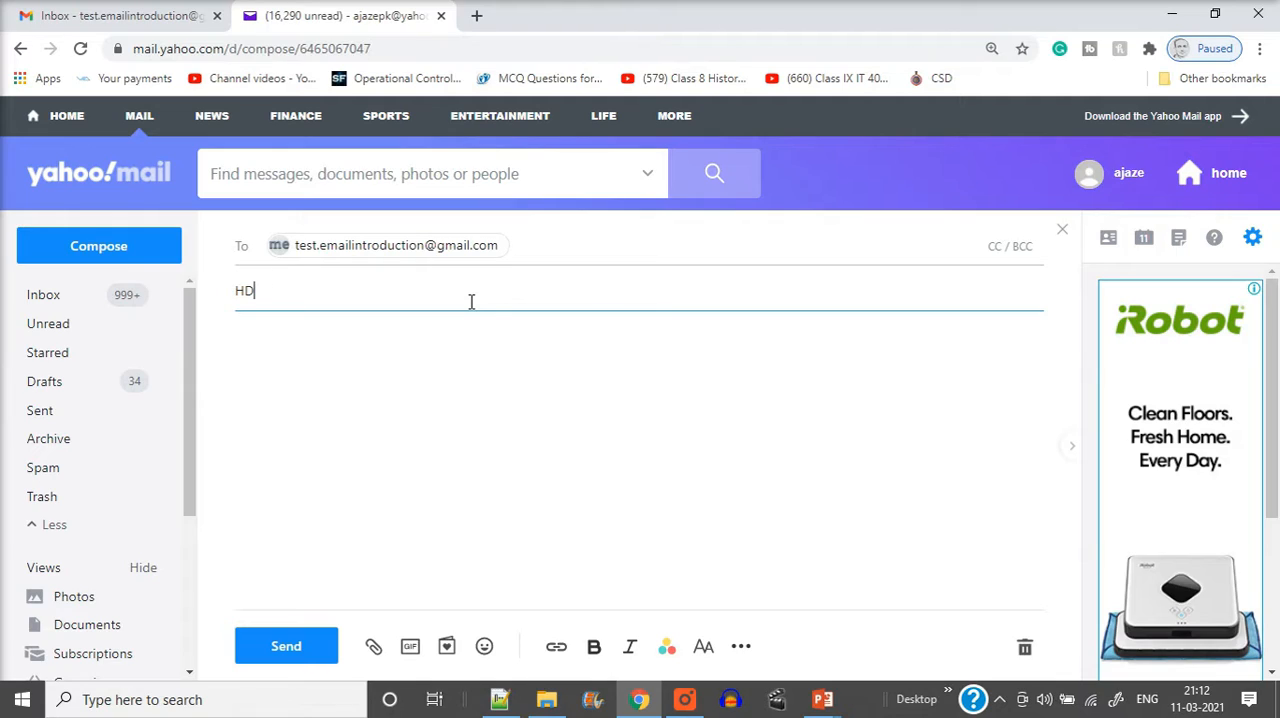
left_click(301, 369)
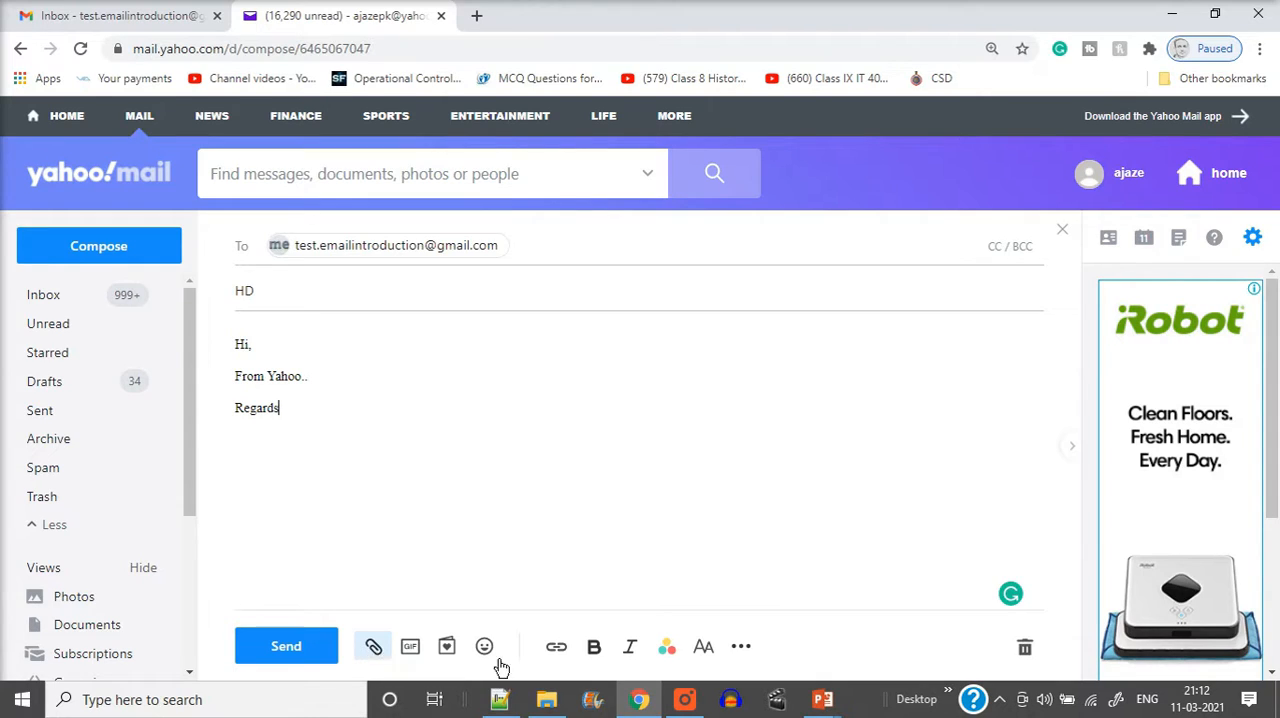
Make the whole message body bold and set its text color to dark green
left_click_drag(321, 410, 228, 341)
left_click(594, 646)
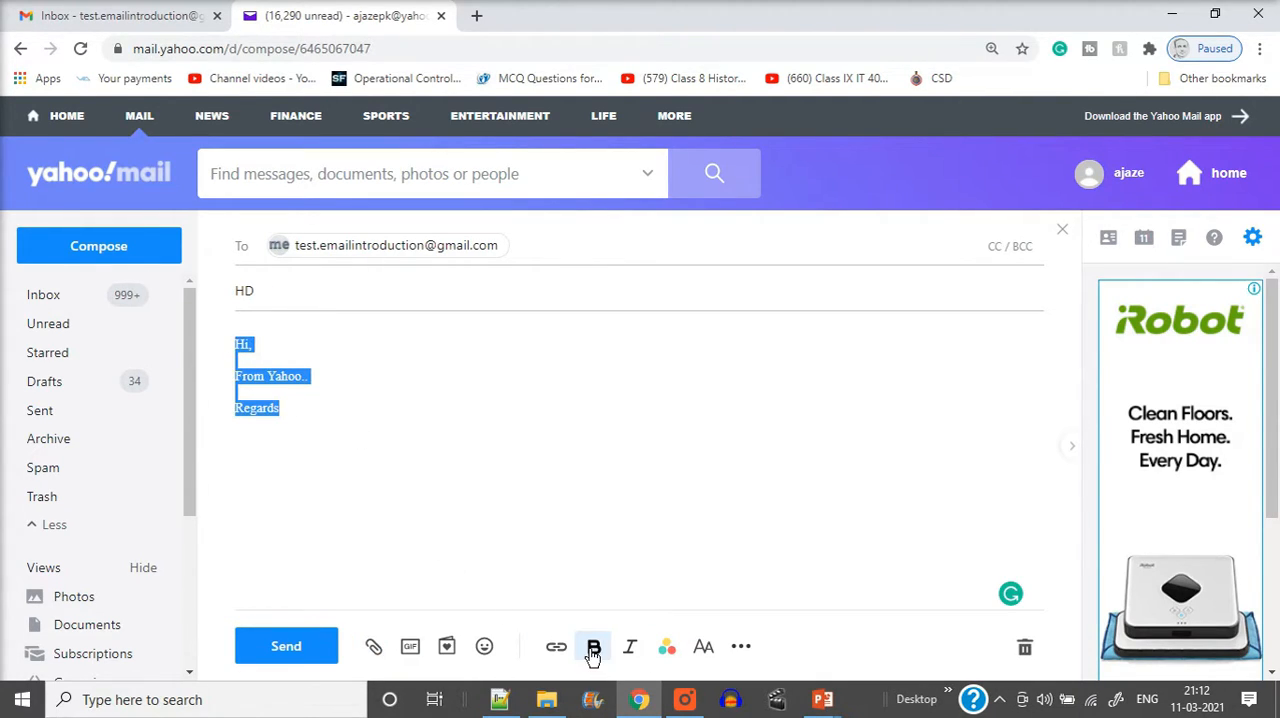
left_click(667, 650)
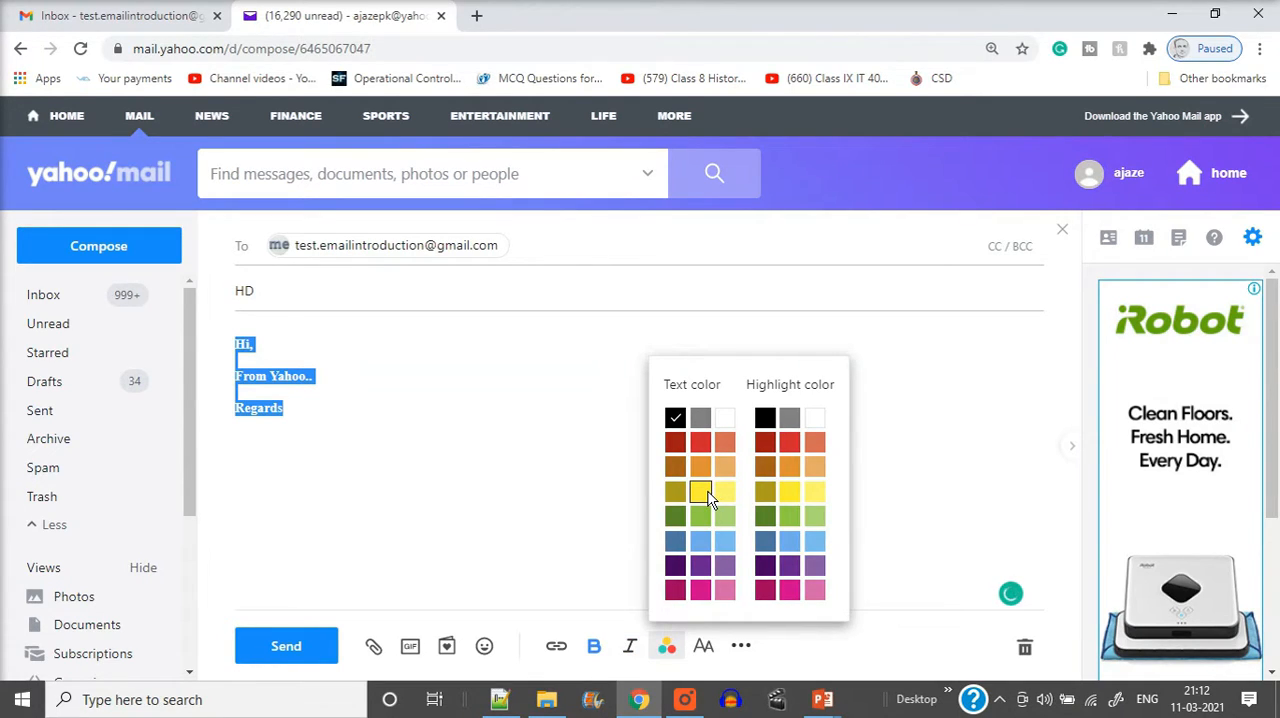
left_click(700, 492)
left_click(667, 647)
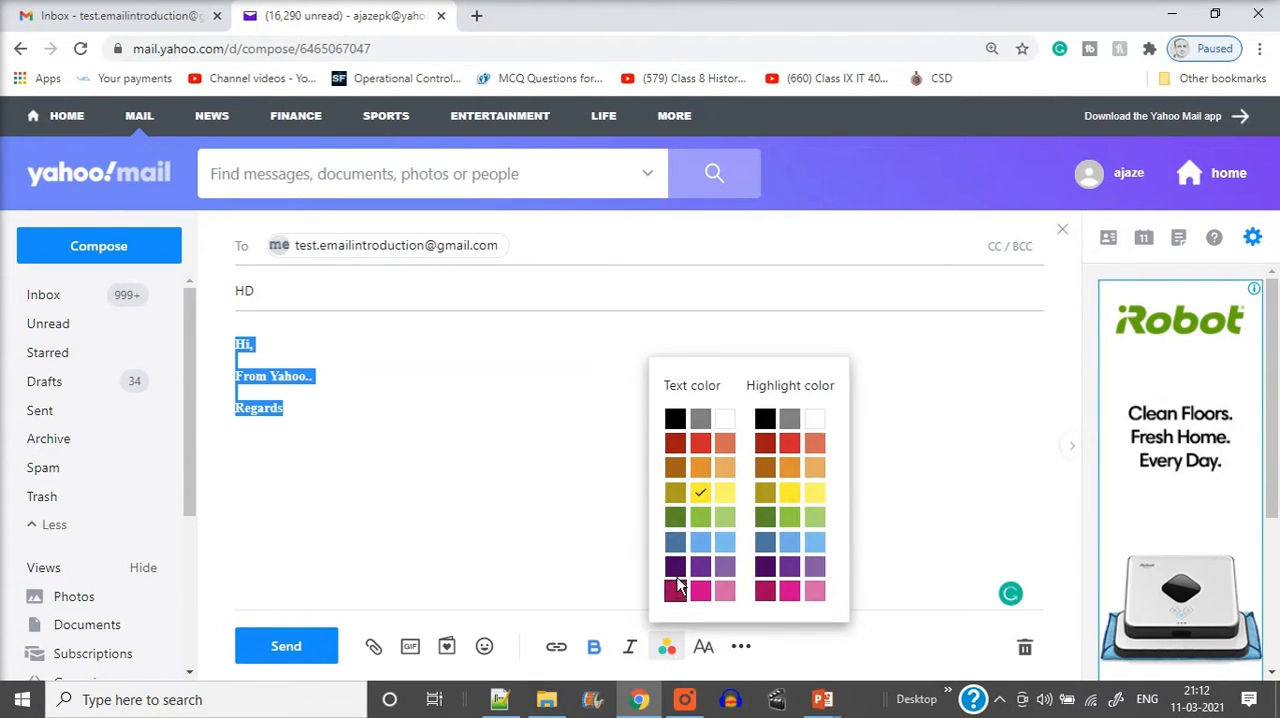
left_click(675, 516)
left_click(368, 452)
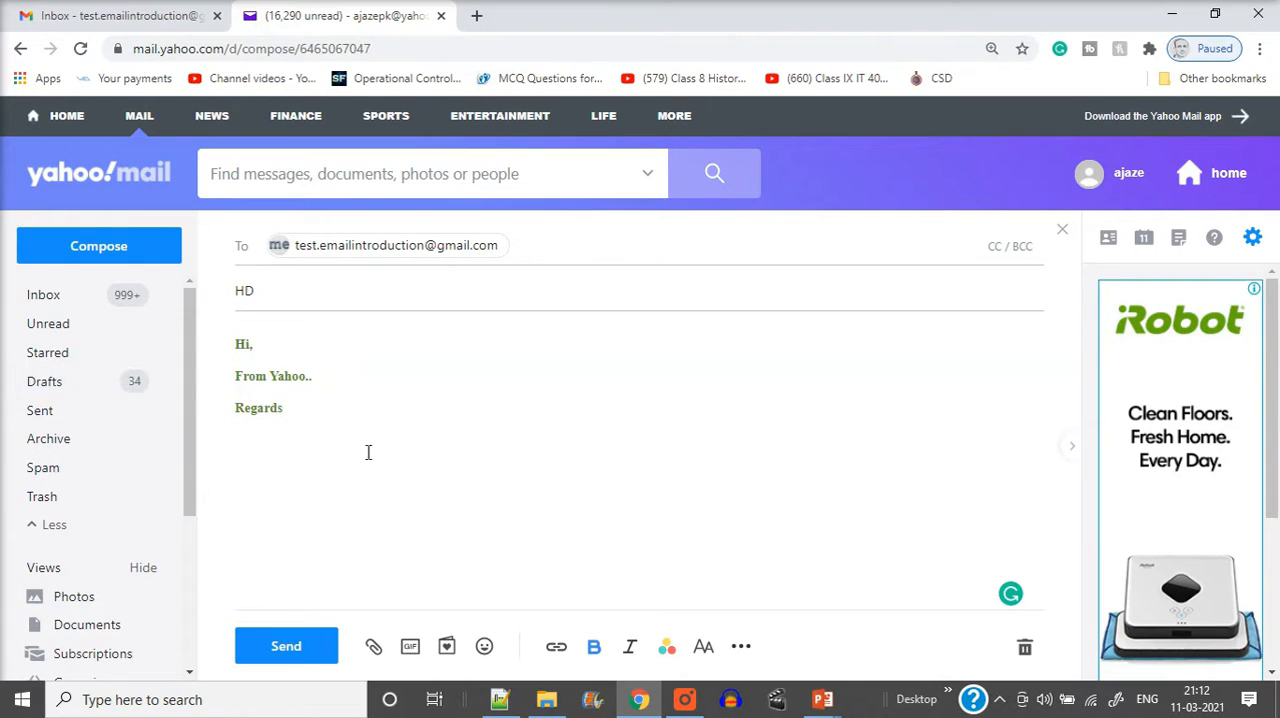
Attach the image HD.jpg from the computer's Downloads folder to the message
left_click(373, 648)
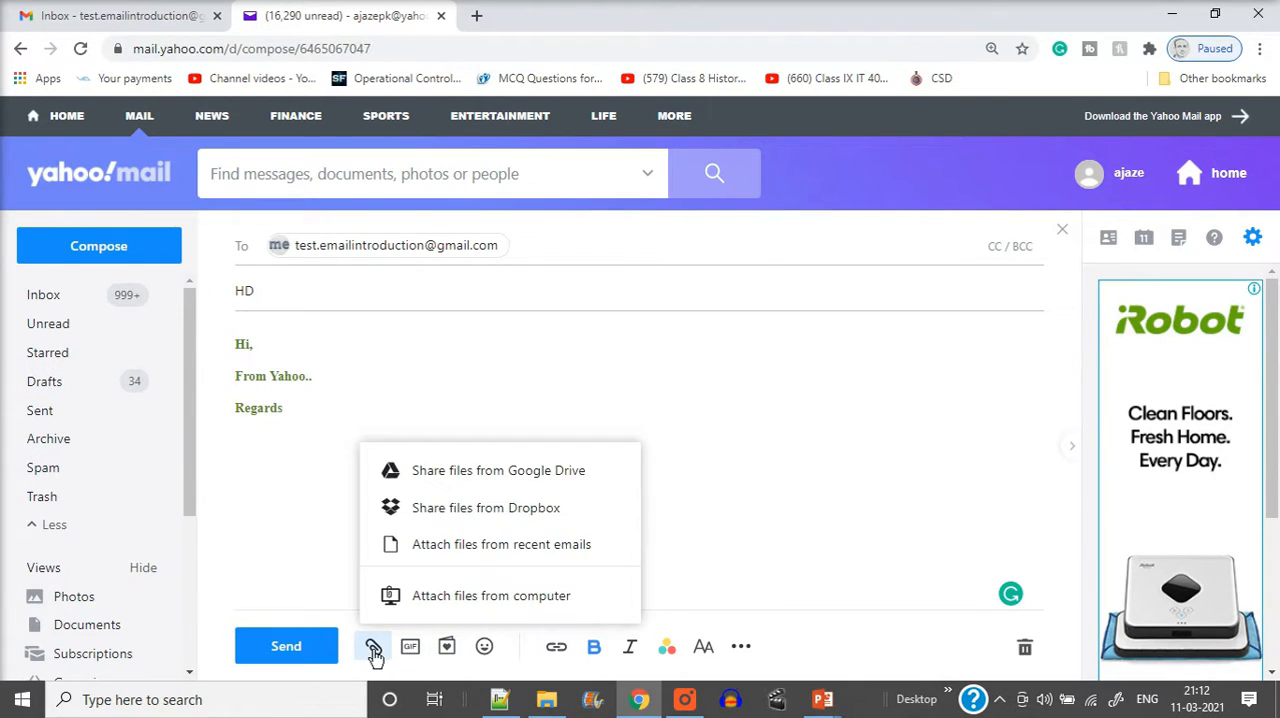
left_click(508, 593)
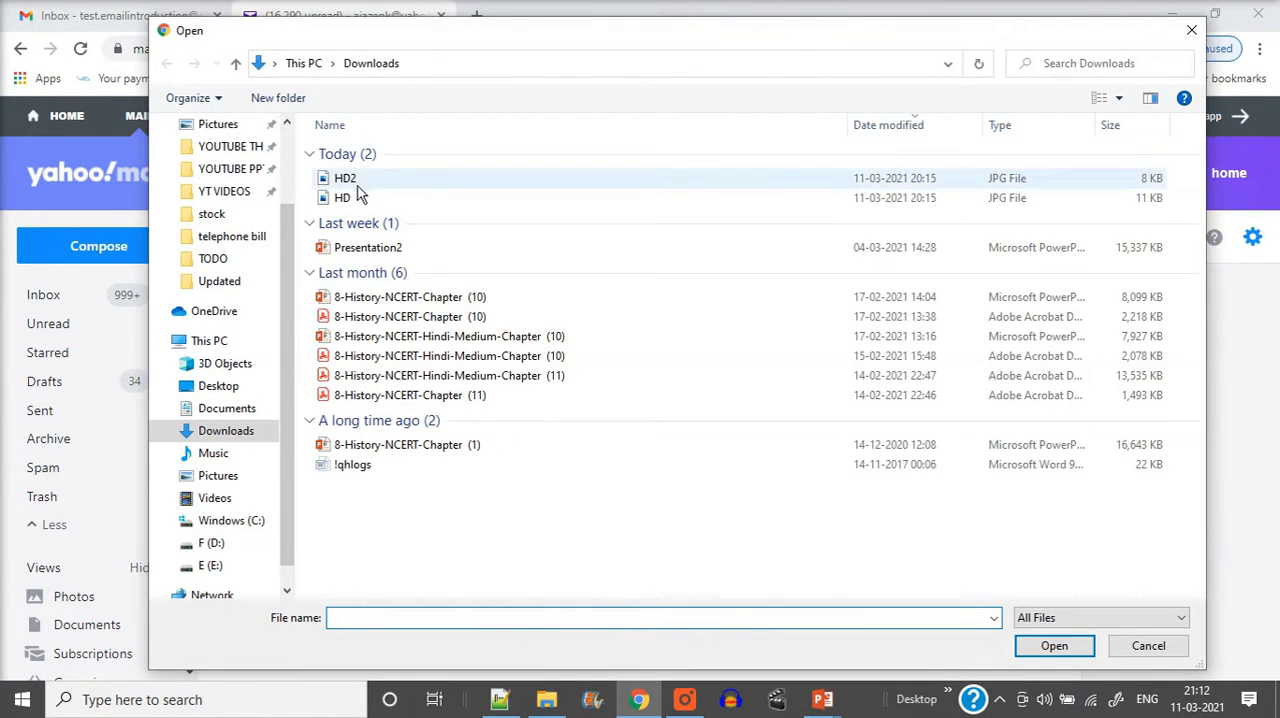
double_click(343, 197)
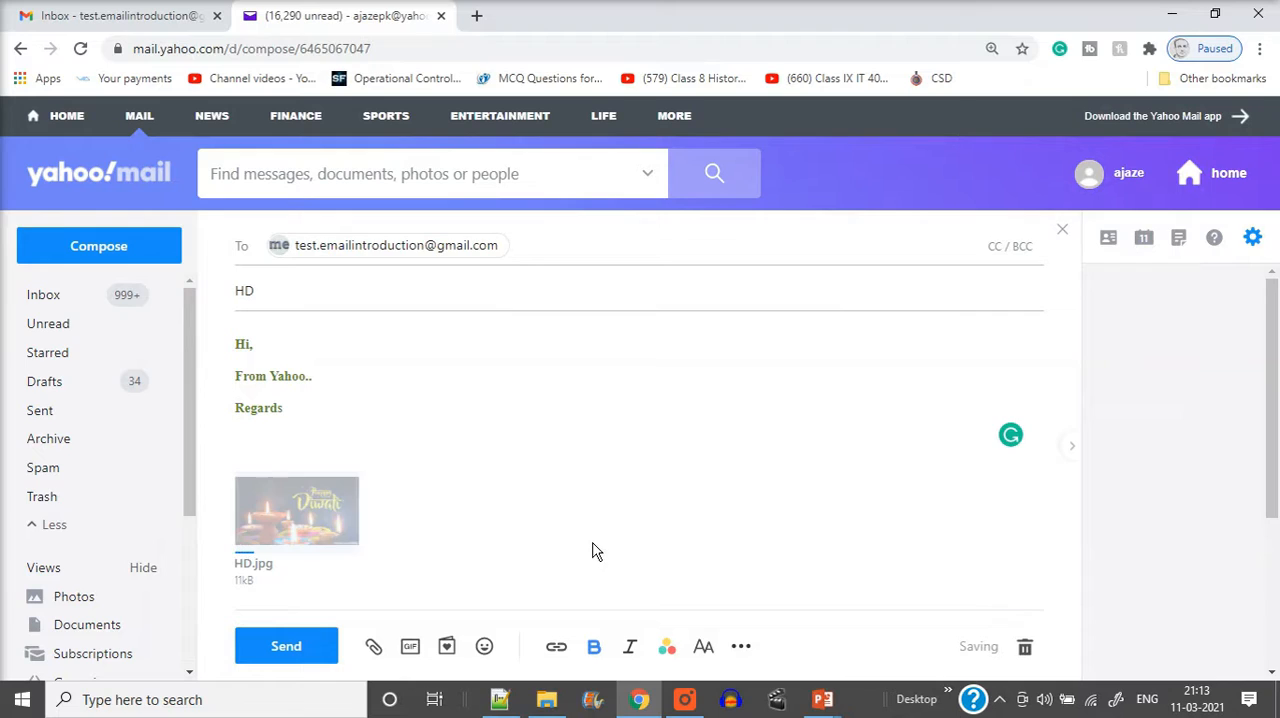
mouse_move(323, 521)
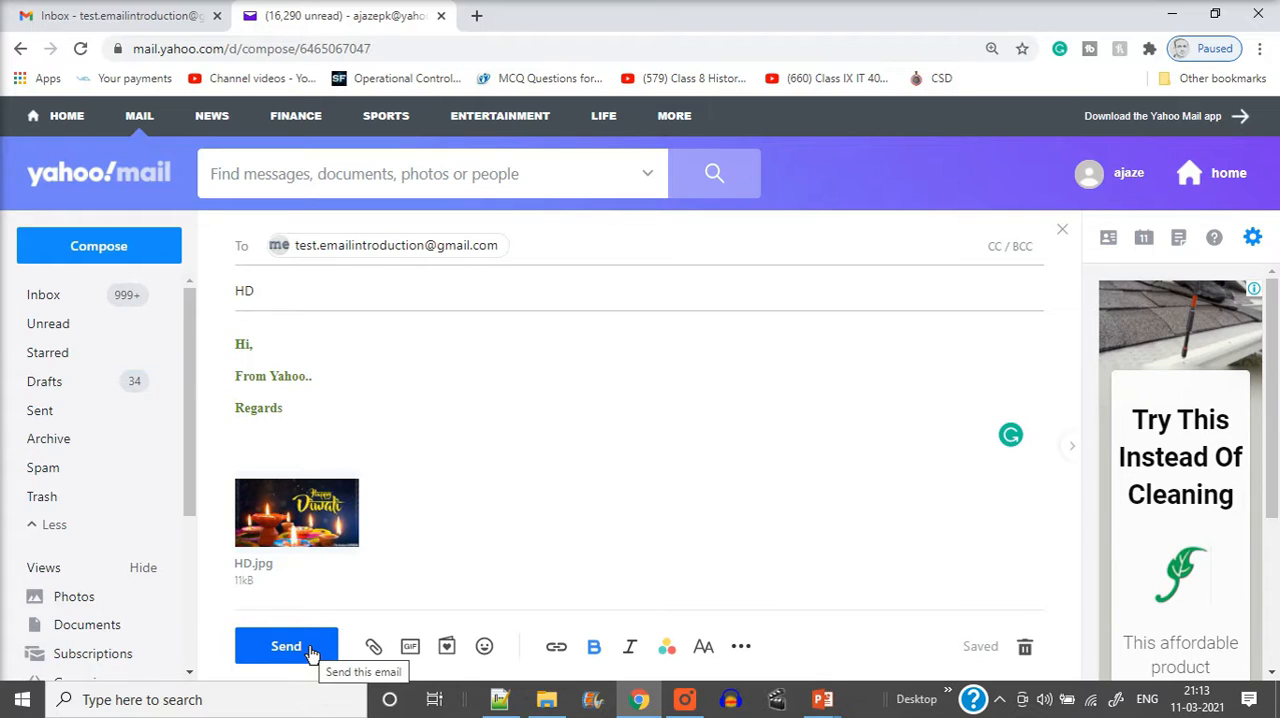
Look at the Gmail inbox once more, and send the finished message from Yahoo Mail
left_click(85, 20)
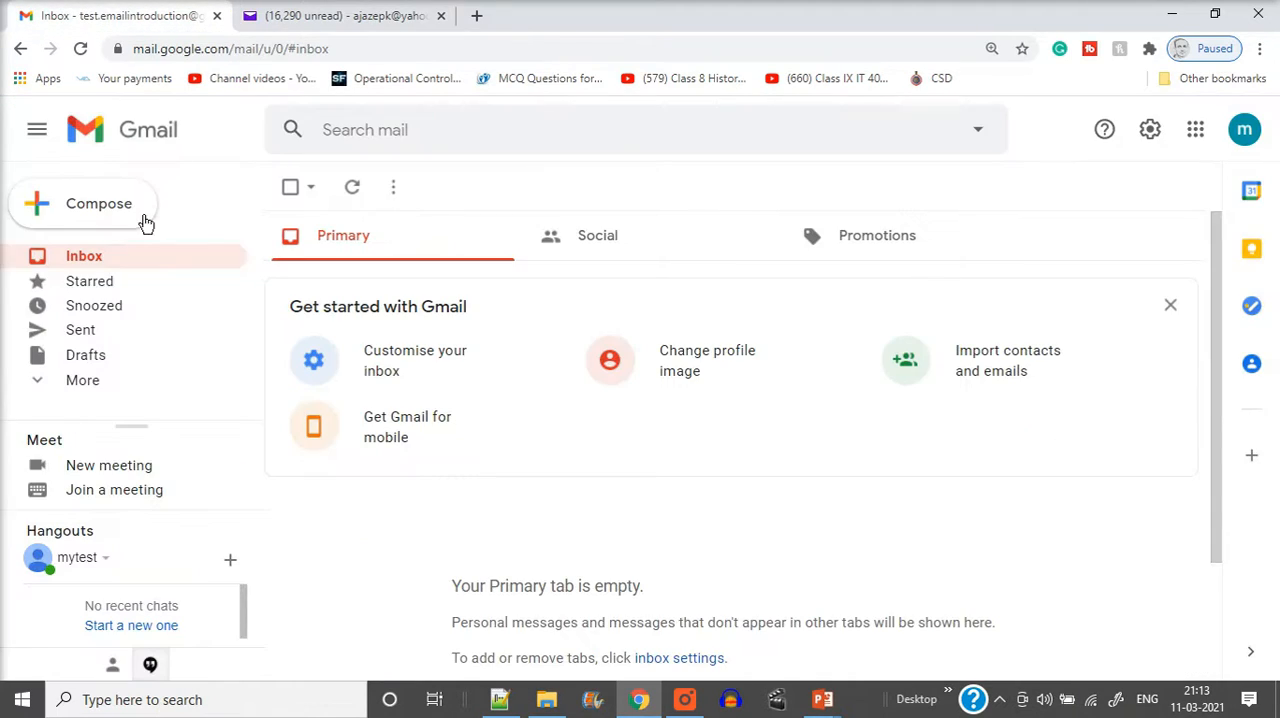
left_click(345, 18)
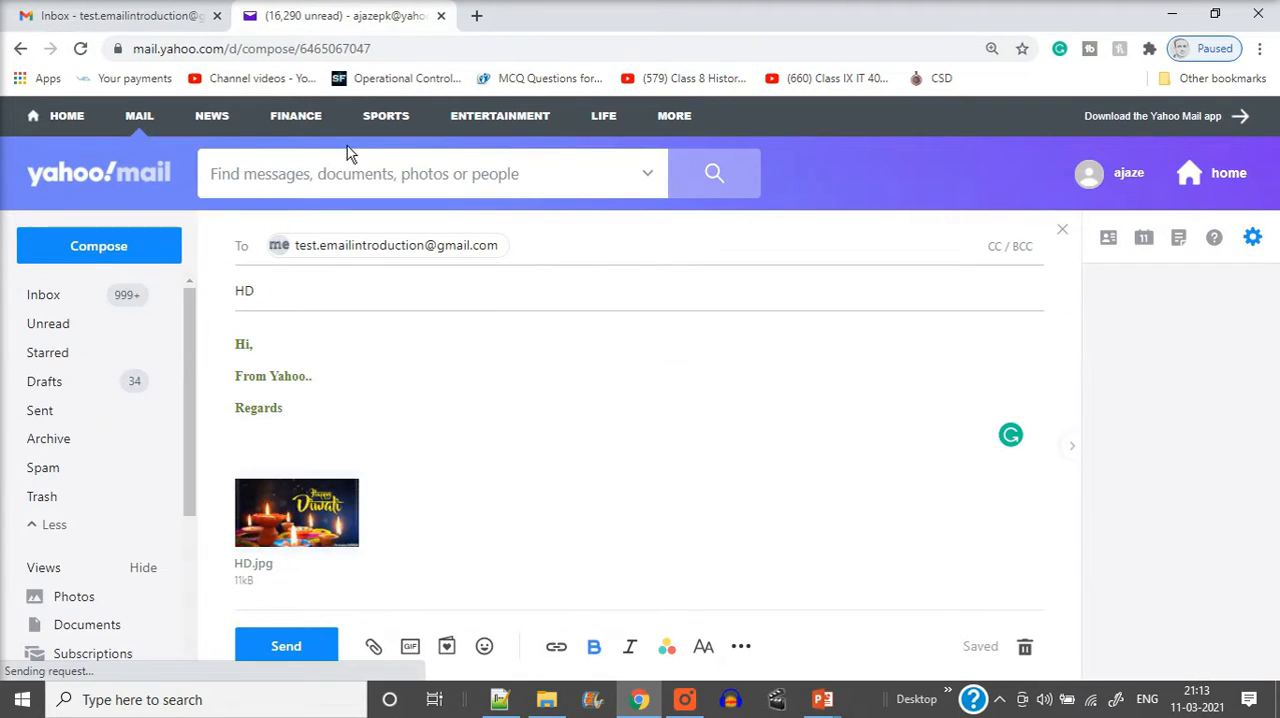
left_click(284, 650)
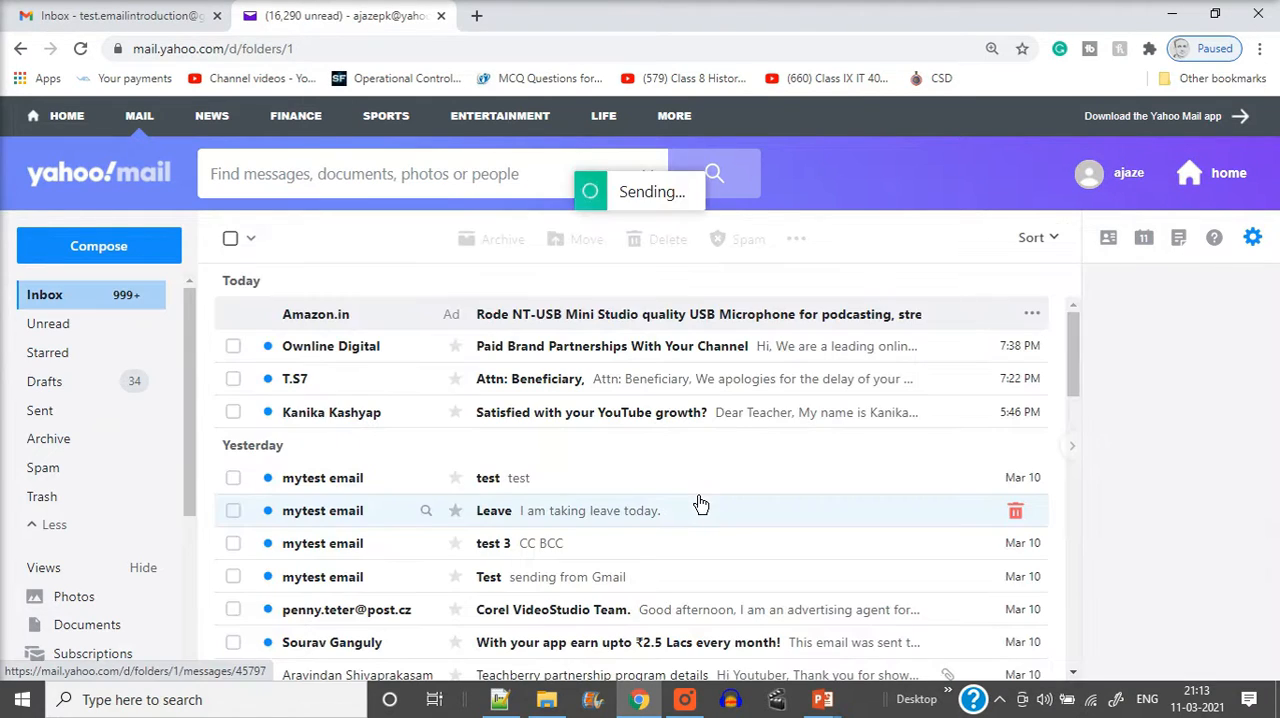
Open the "HD" message in Yahoo's Sent folder to review what was sent
left_click(45, 413)
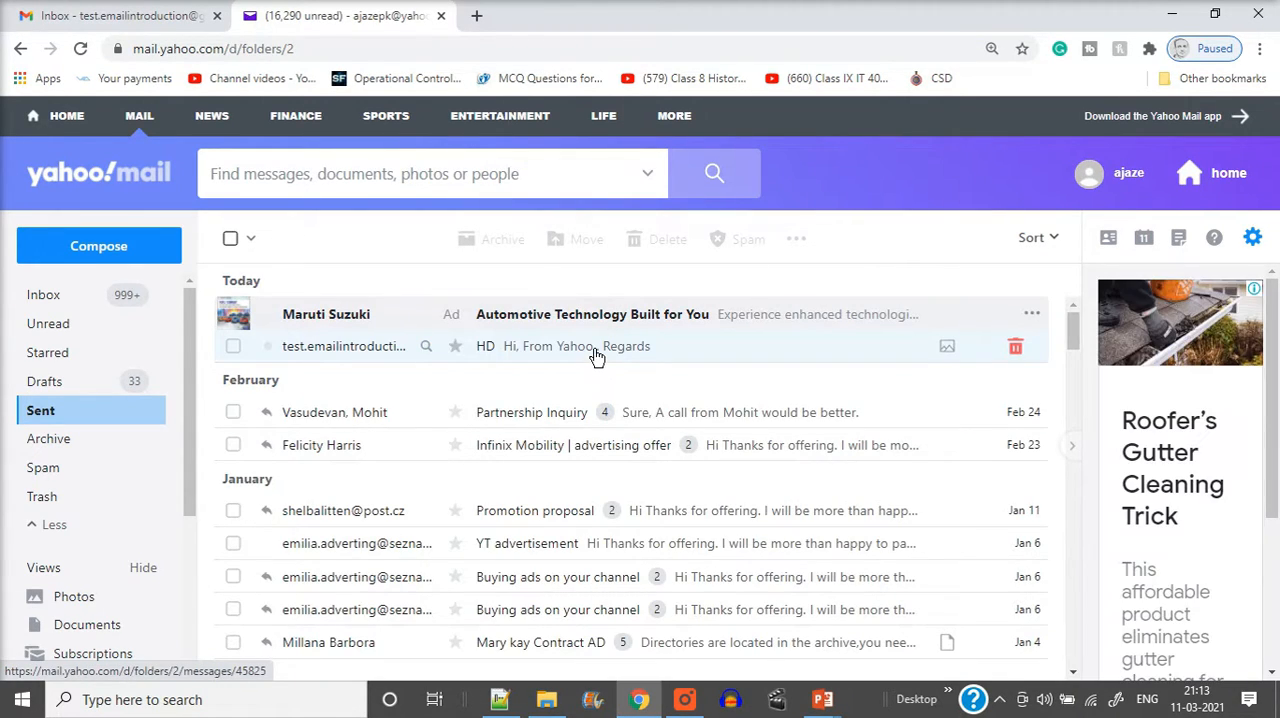
left_click(594, 364)
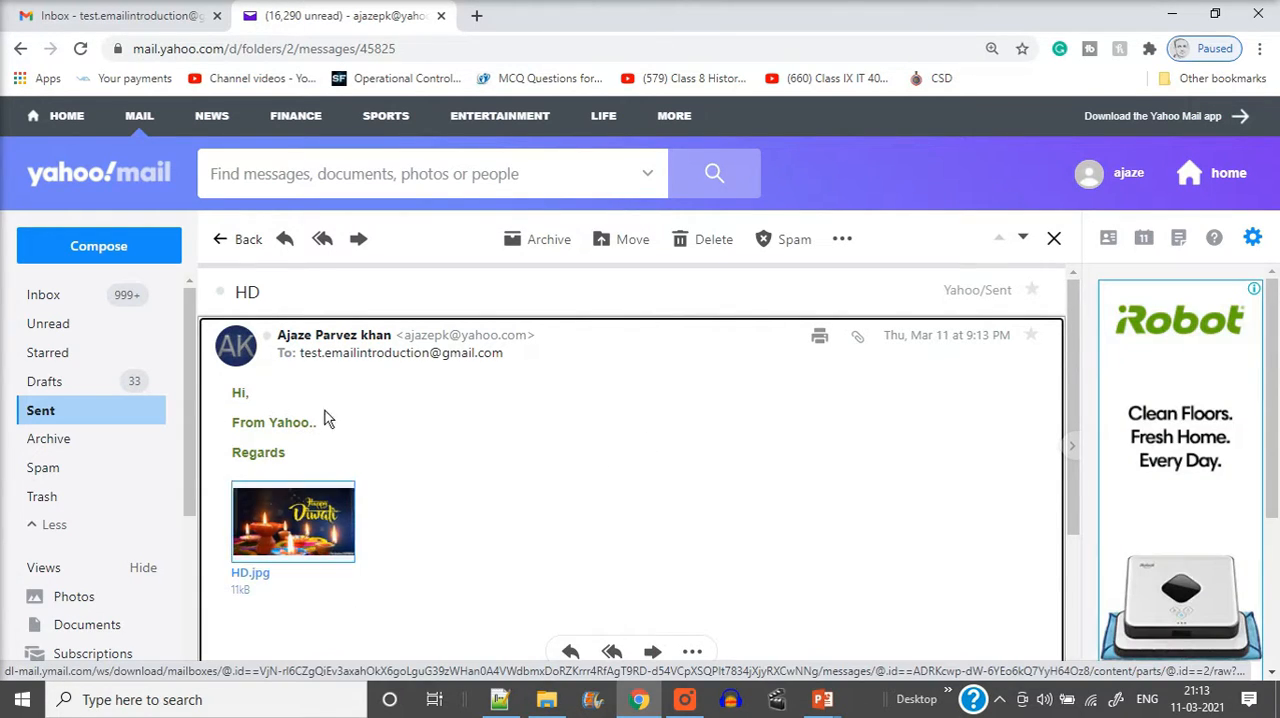
Switch to the Gmail inbox, reload the page and look through it for the message from Yahoo
left_click(172, 16)
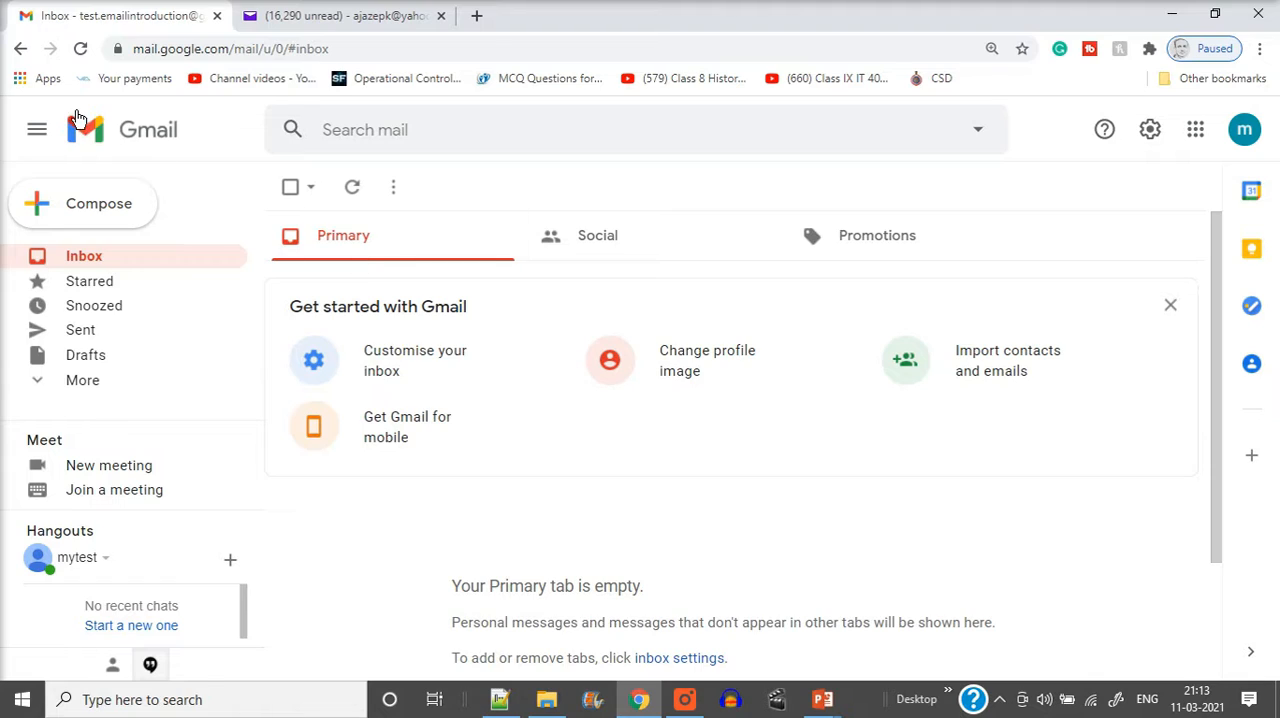
left_click(81, 50)
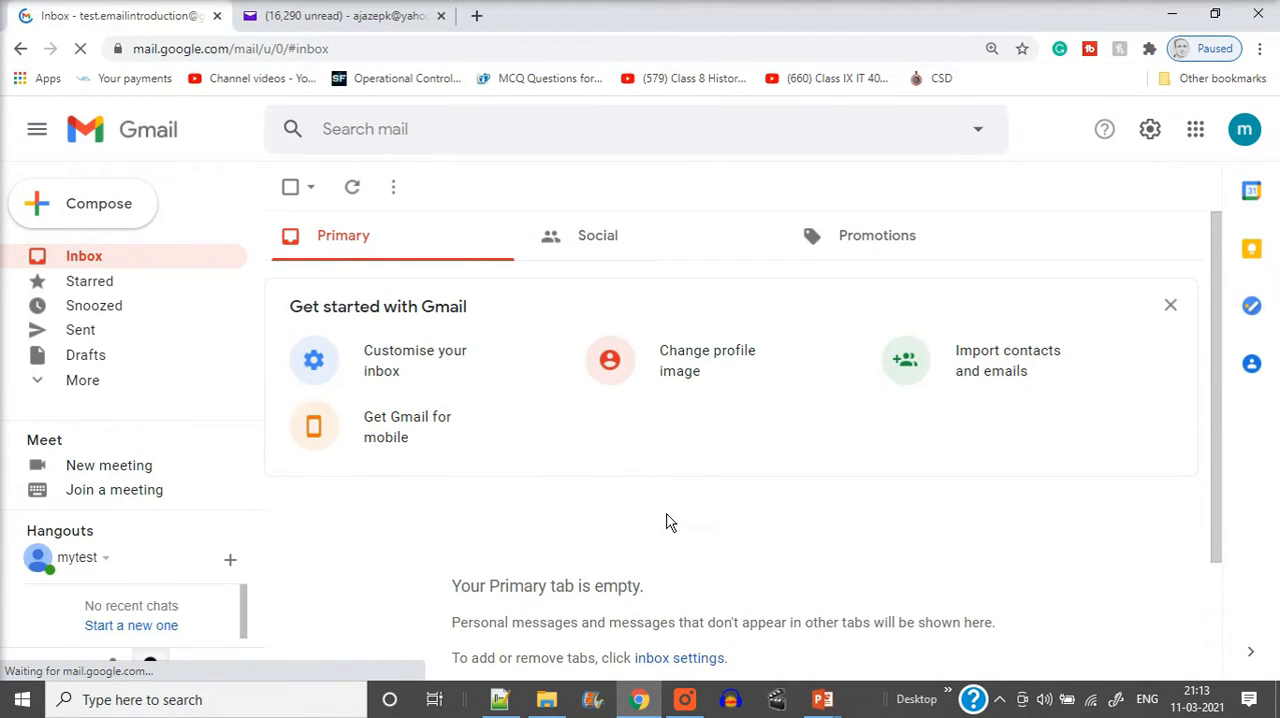
scroll(628, 494, "down", 1)
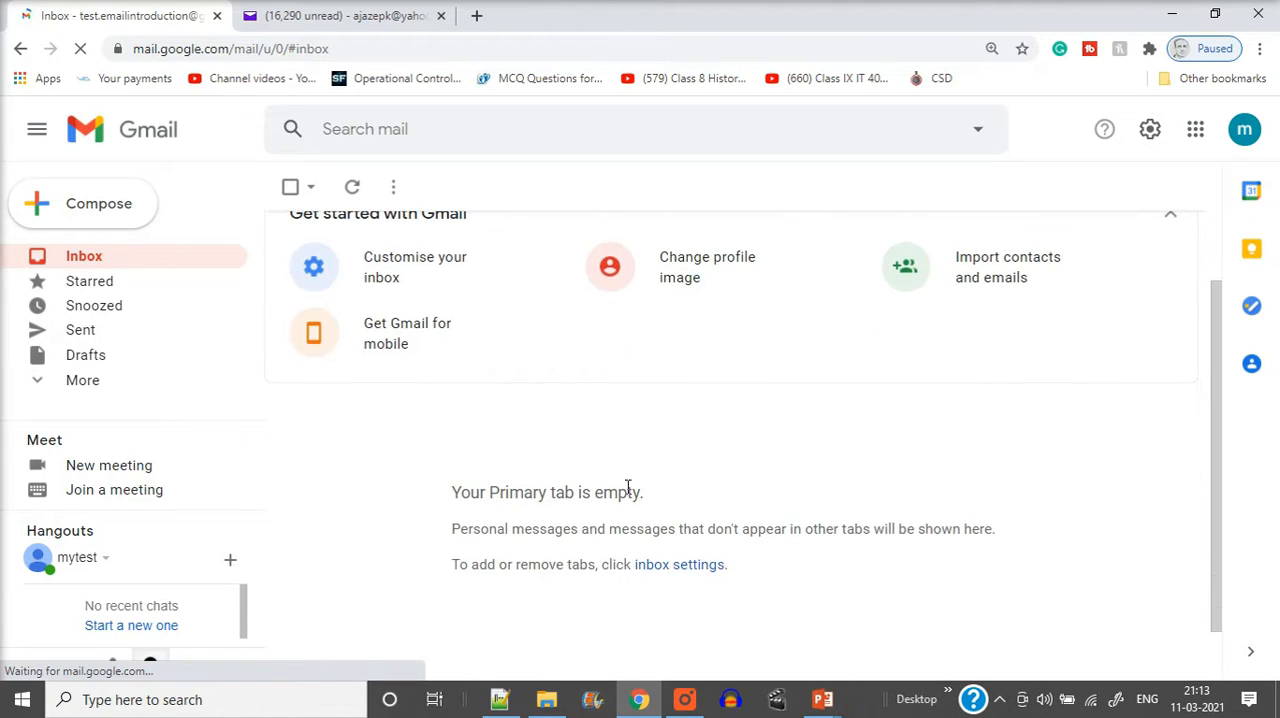
scroll(655, 422, "up", 1)
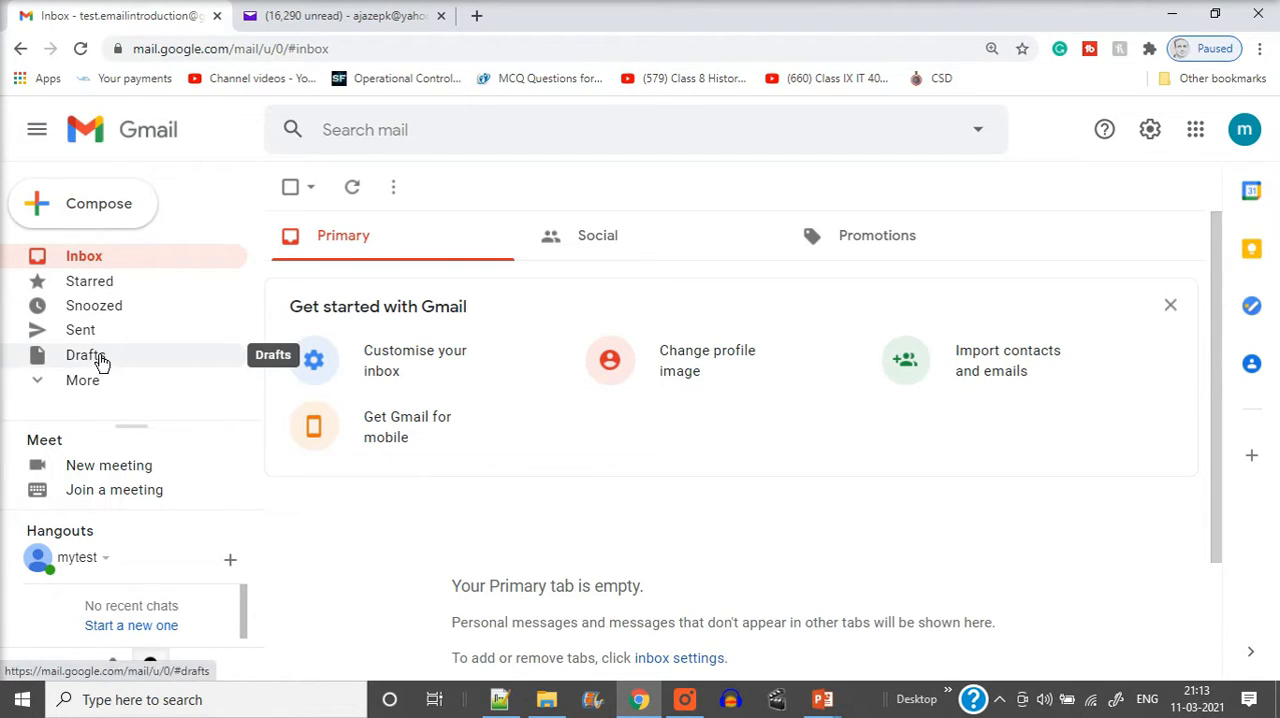
Check Gmail's Spam folder for the message and return to the inbox
left_click(38, 384)
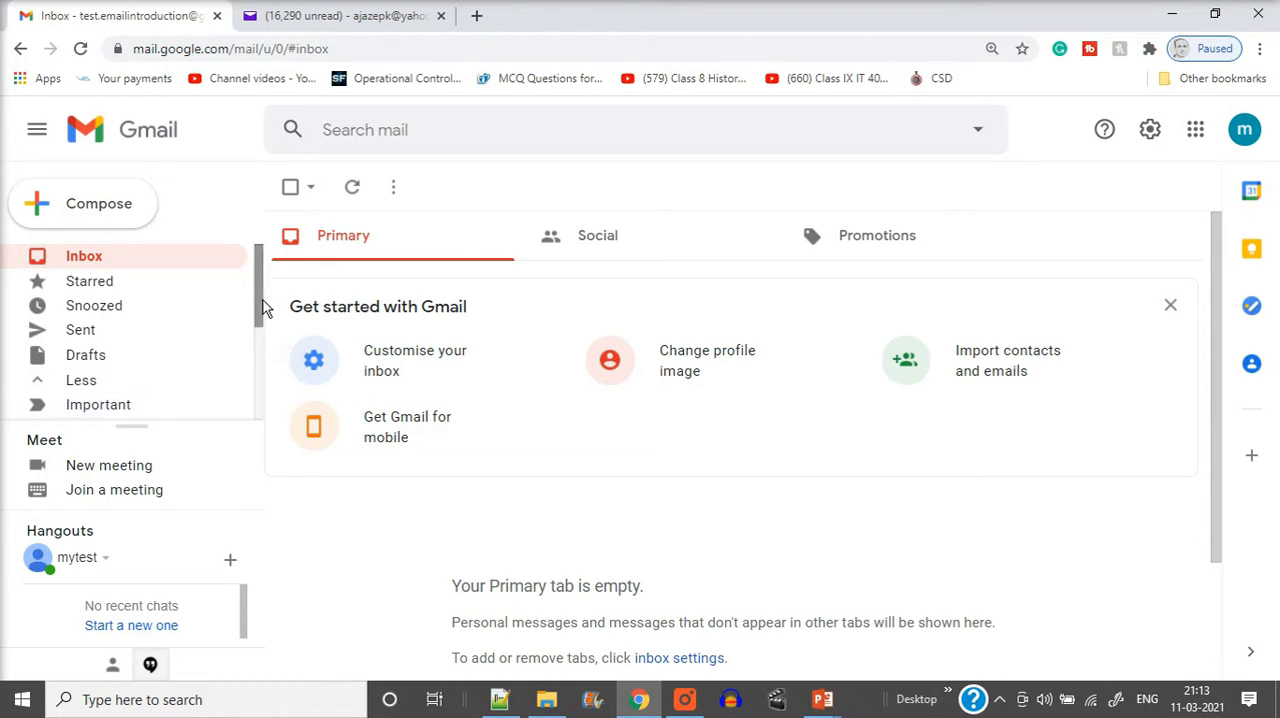
left_click_drag(260, 306, 262, 380)
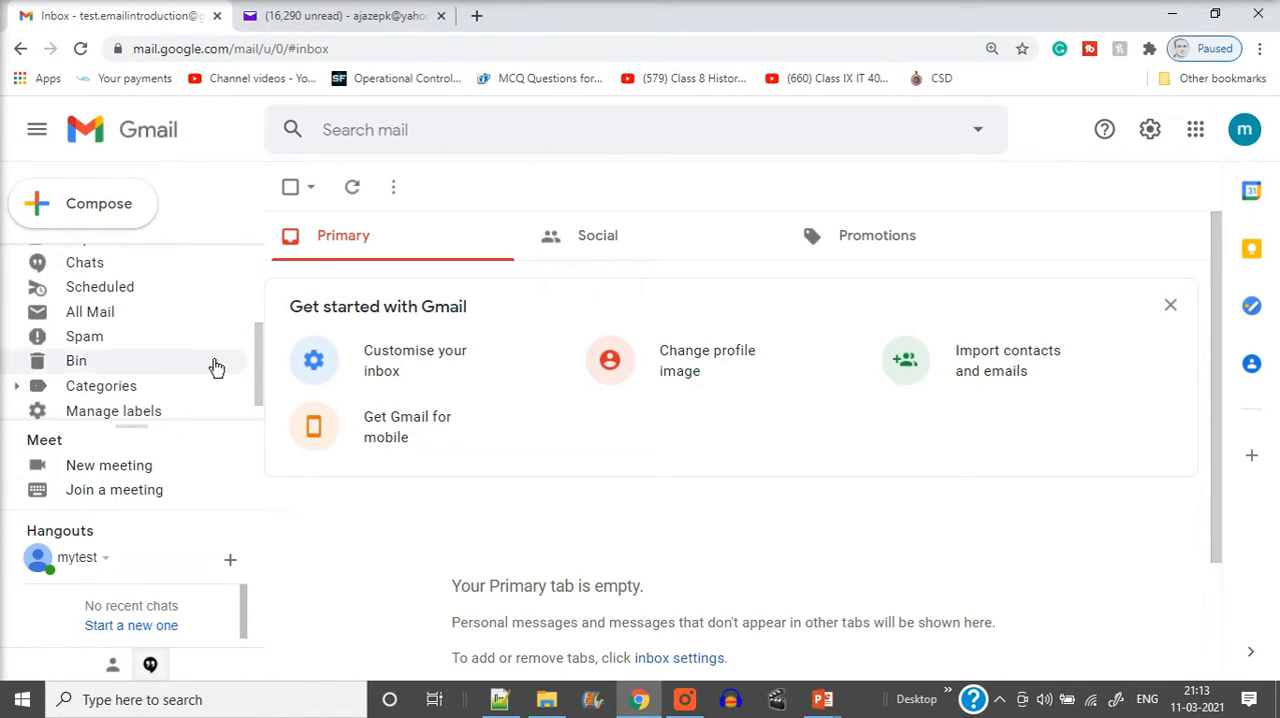
left_click(97, 340)
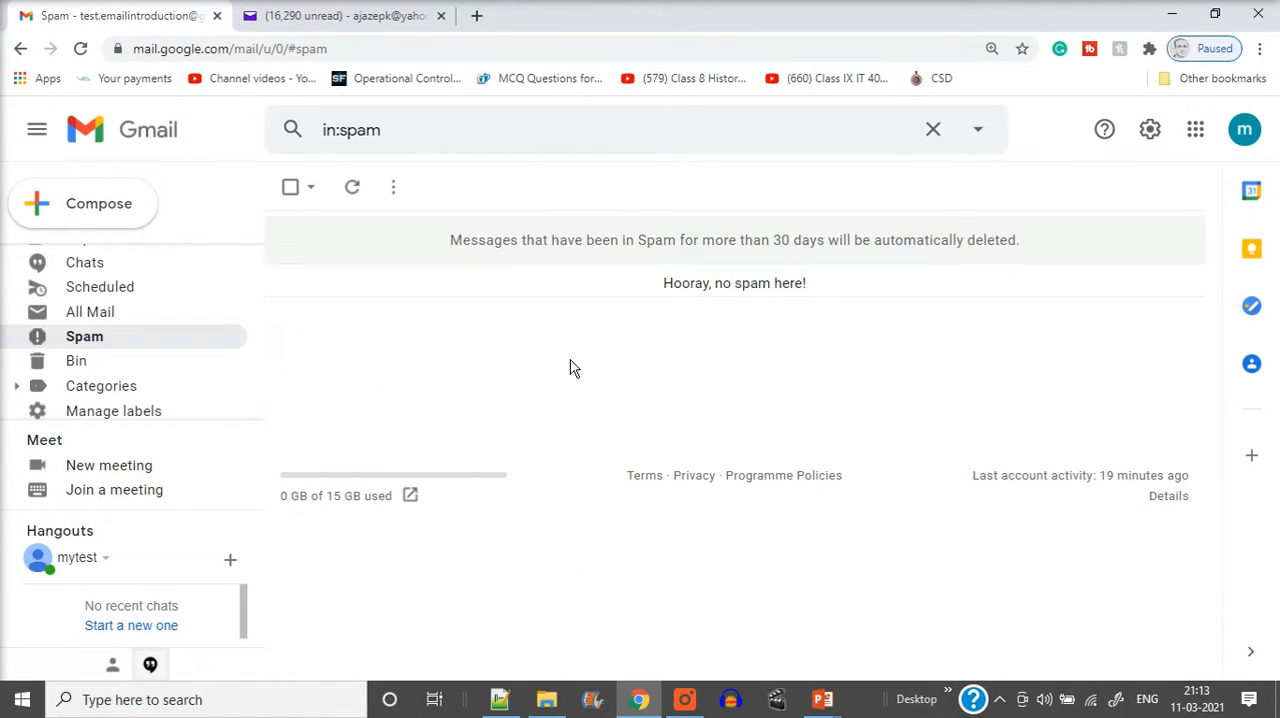
left_click_drag(260, 343, 255, 225)
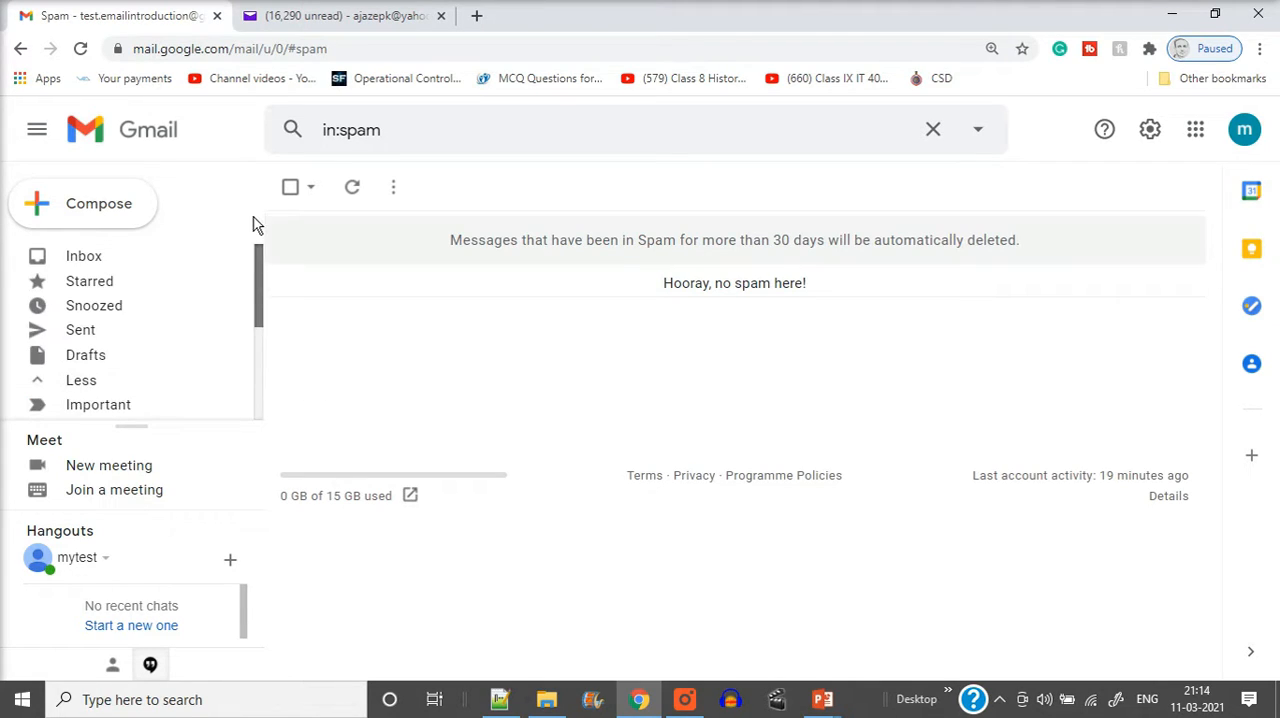
left_click(115, 262)
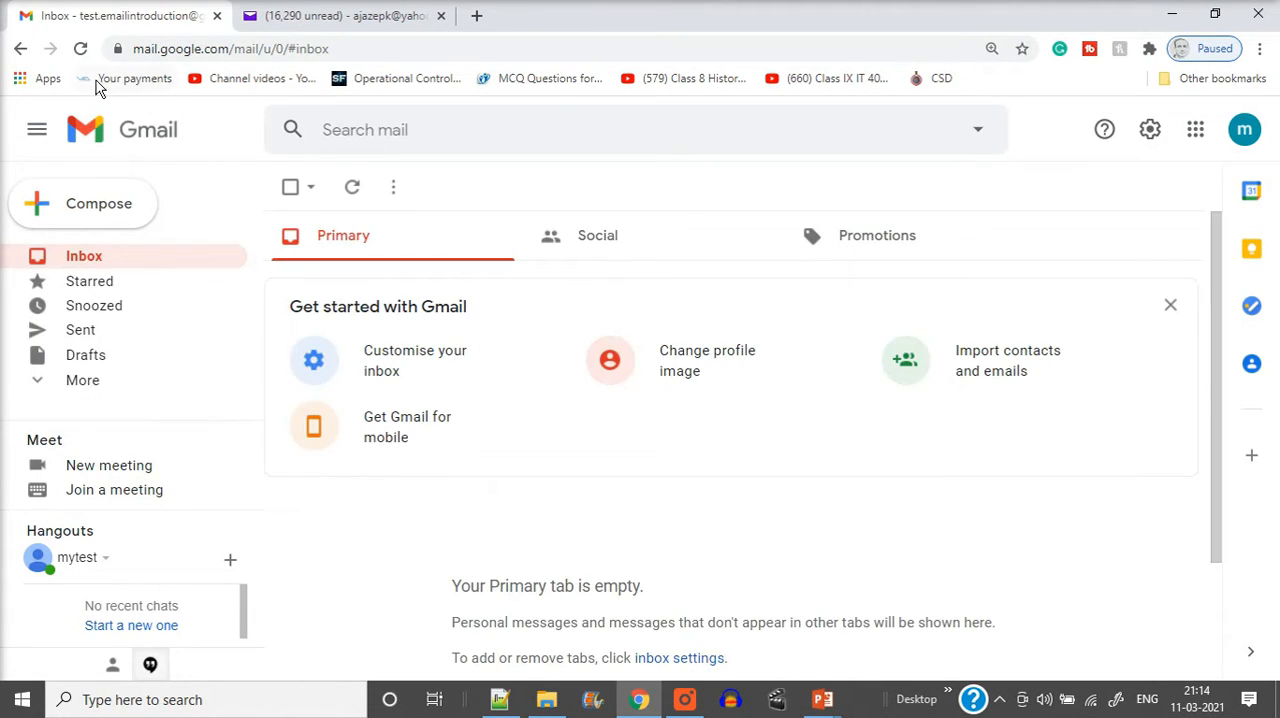
Reload the Gmail inbox repeatedly and check the recipient on the sent Yahoo message, ending on the Gmail inbox
left_click(80, 48)
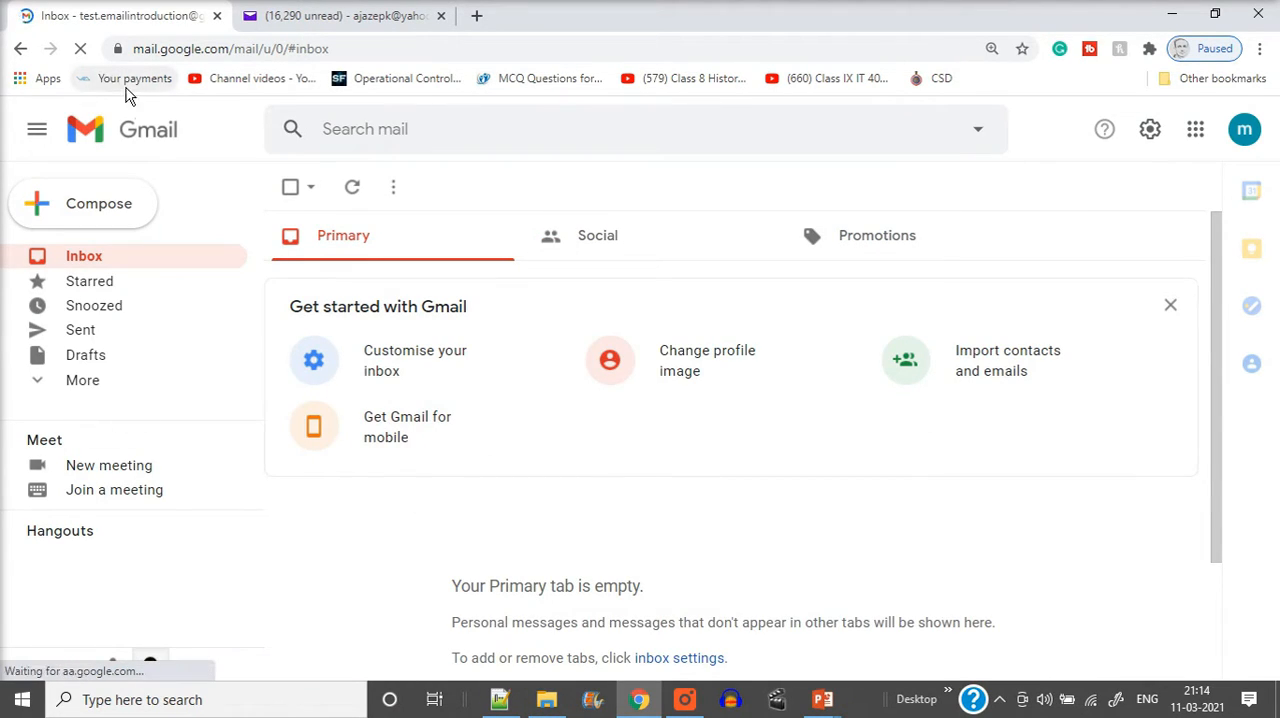
left_click(350, 15)
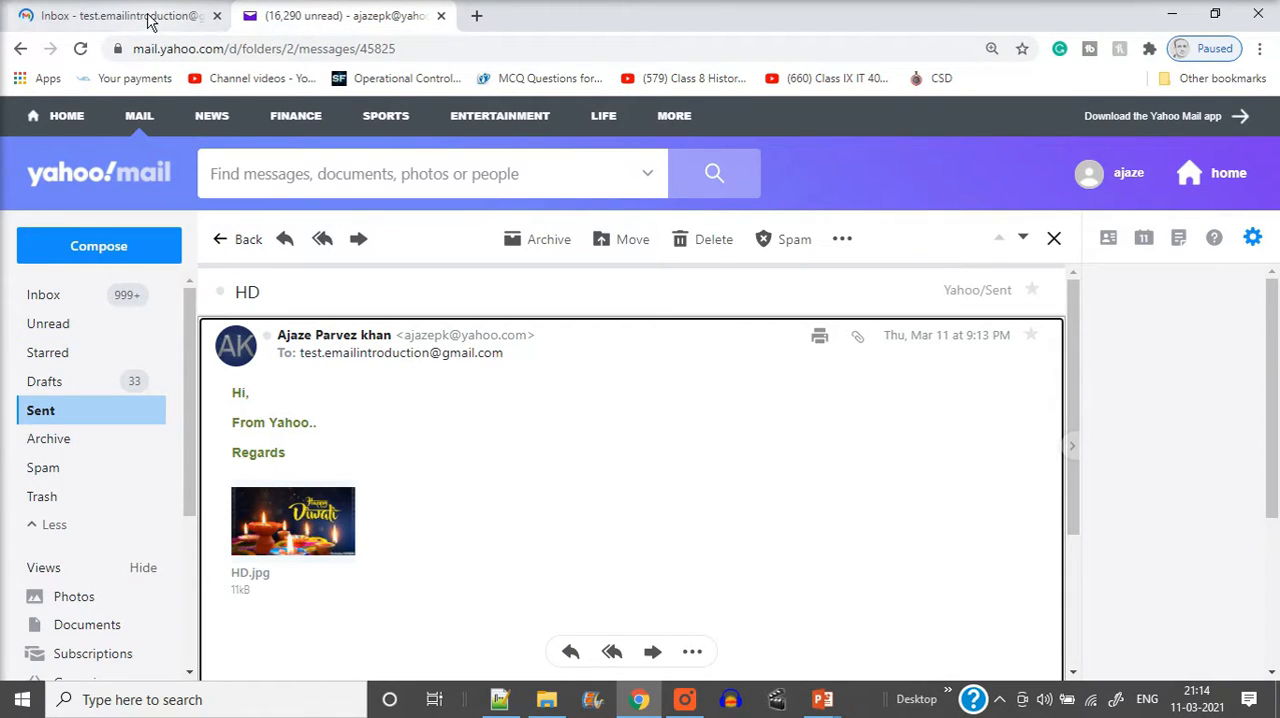
left_click(180, 16)
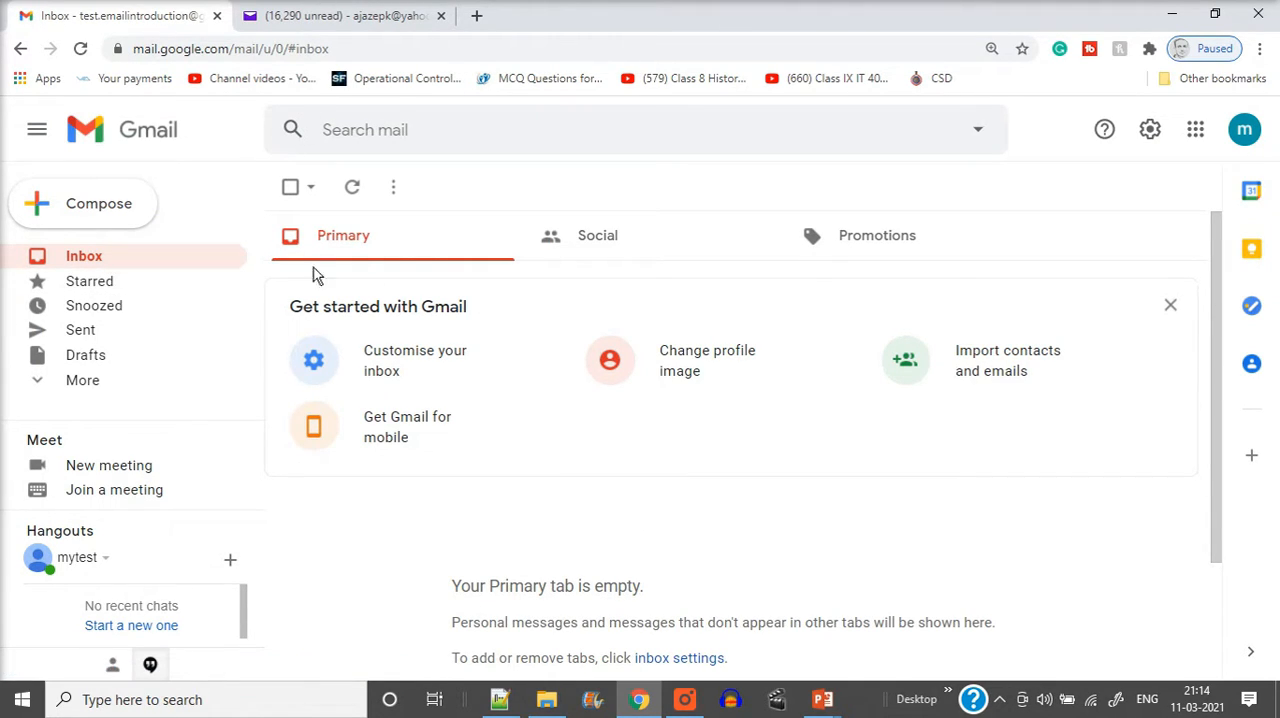
left_click(355, 22)
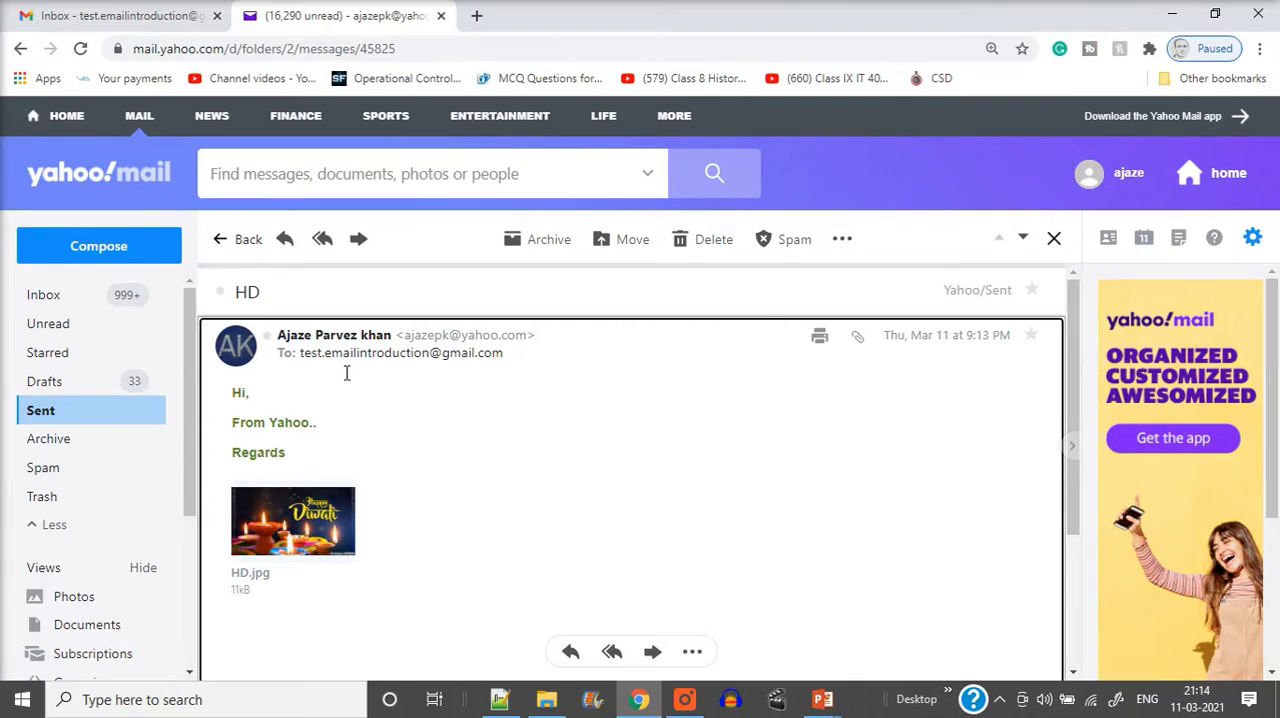
left_click(146, 12)
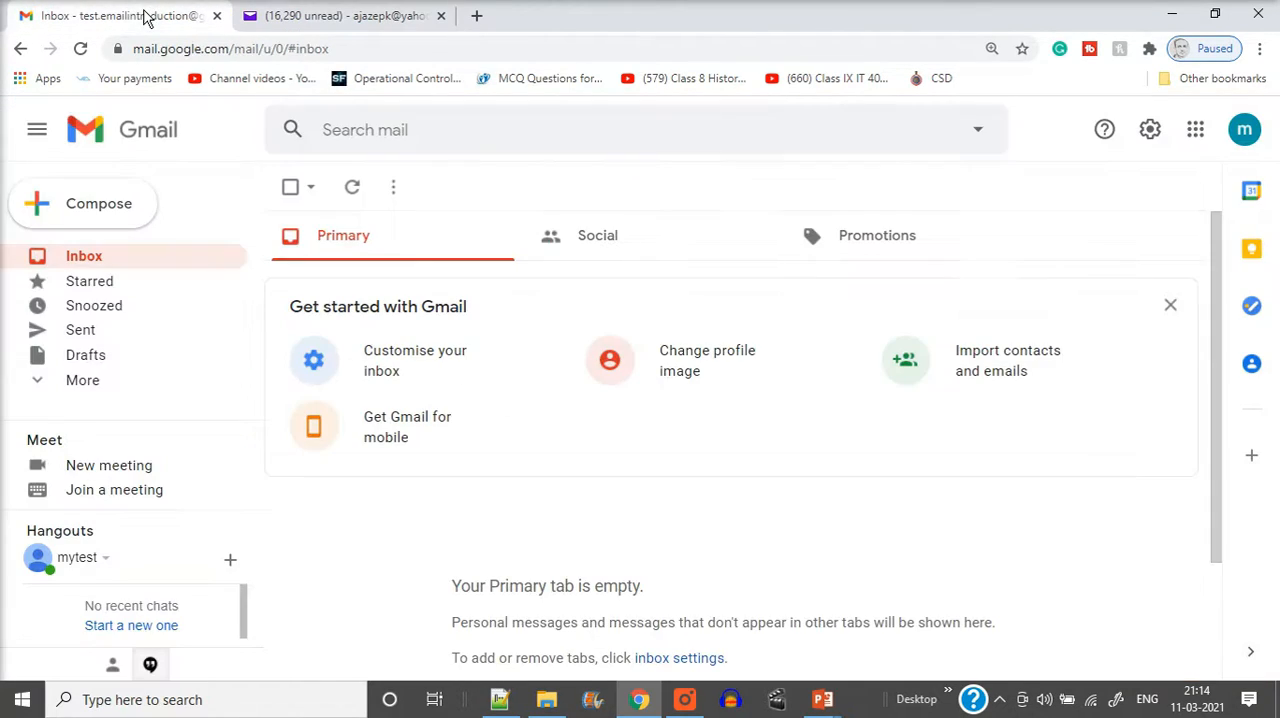
left_click(79, 52)
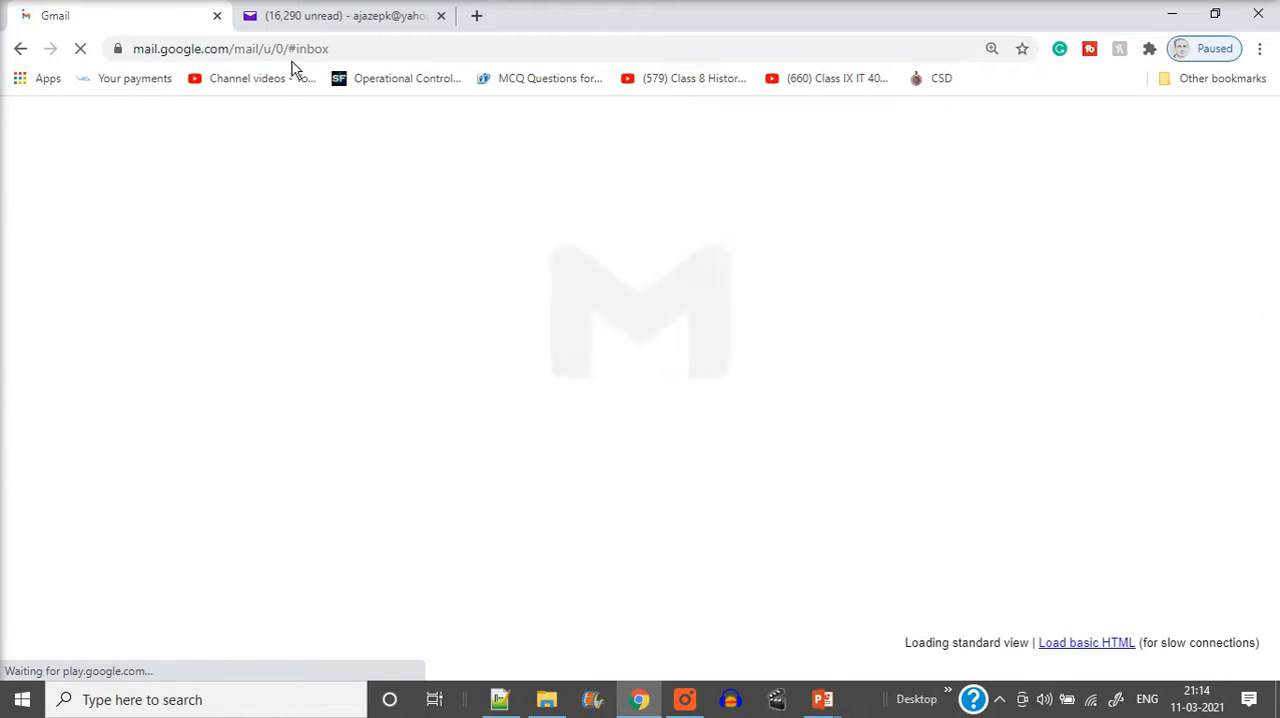
left_click(357, 18)
left_click(145, 24)
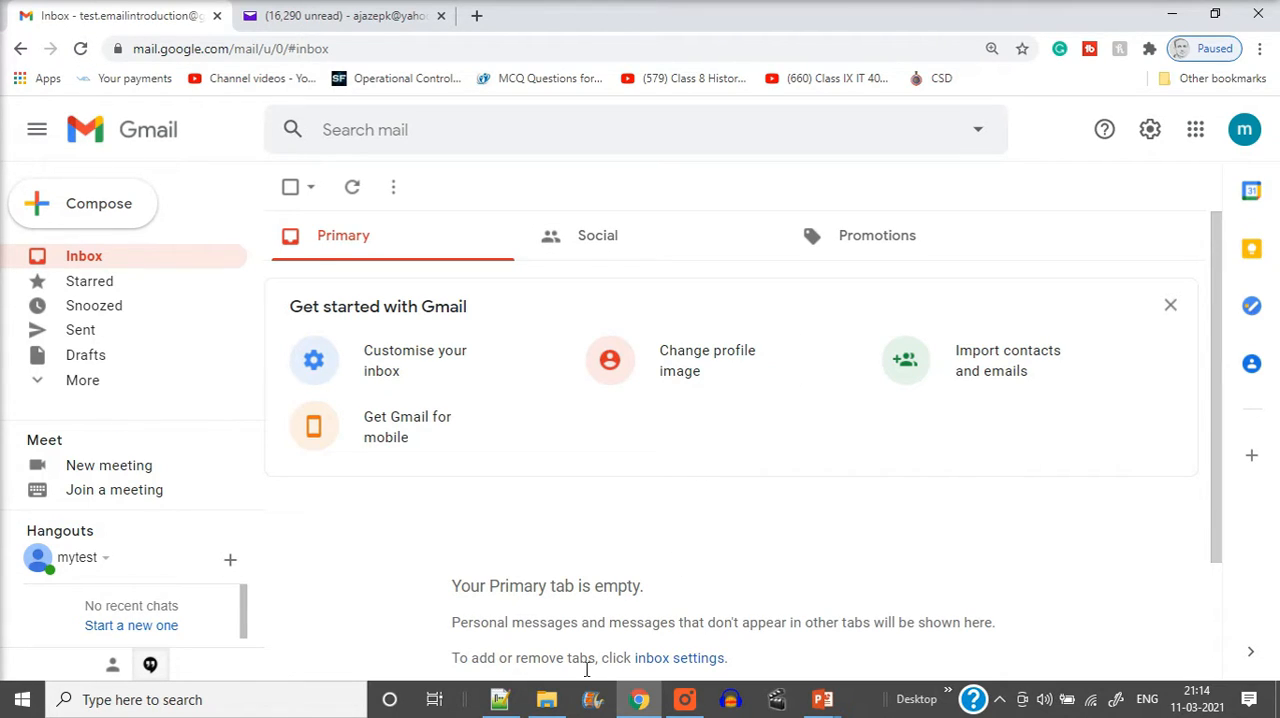
Look through the Primary category, reload the Gmail inbox and check the Social category for the message
scroll(565, 596, "down", 3)
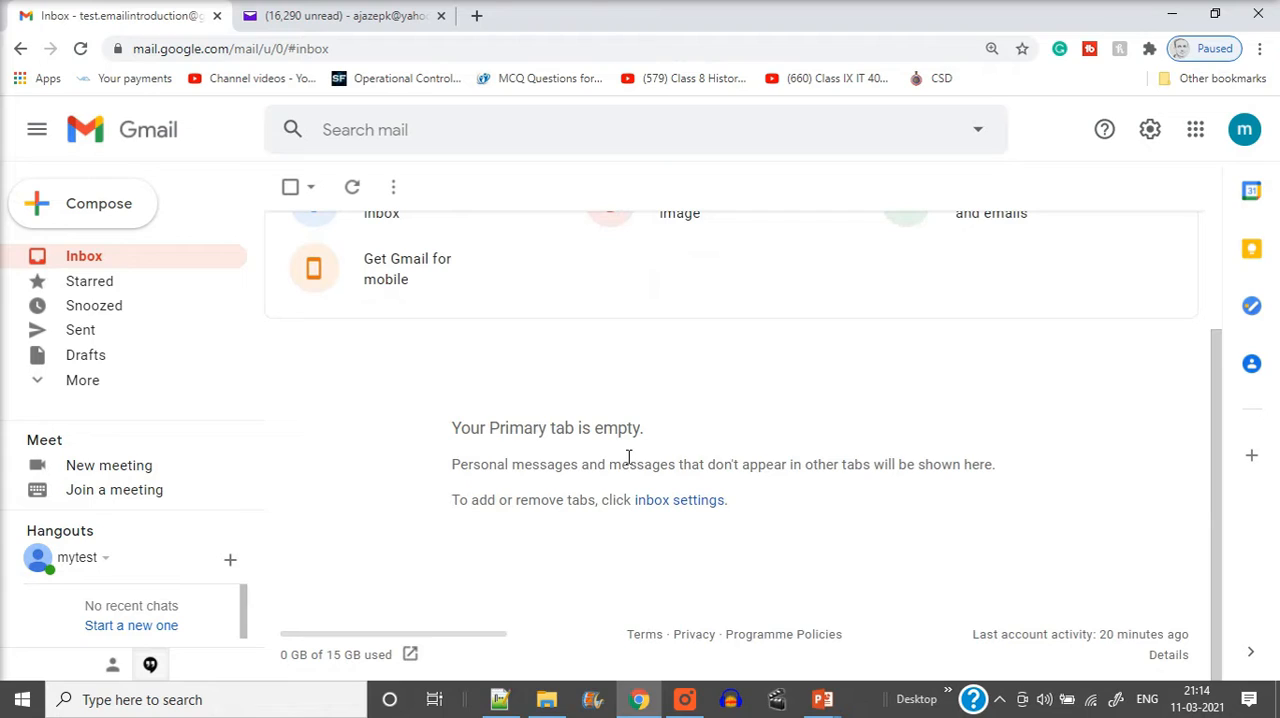
scroll(628, 457, "up", 3)
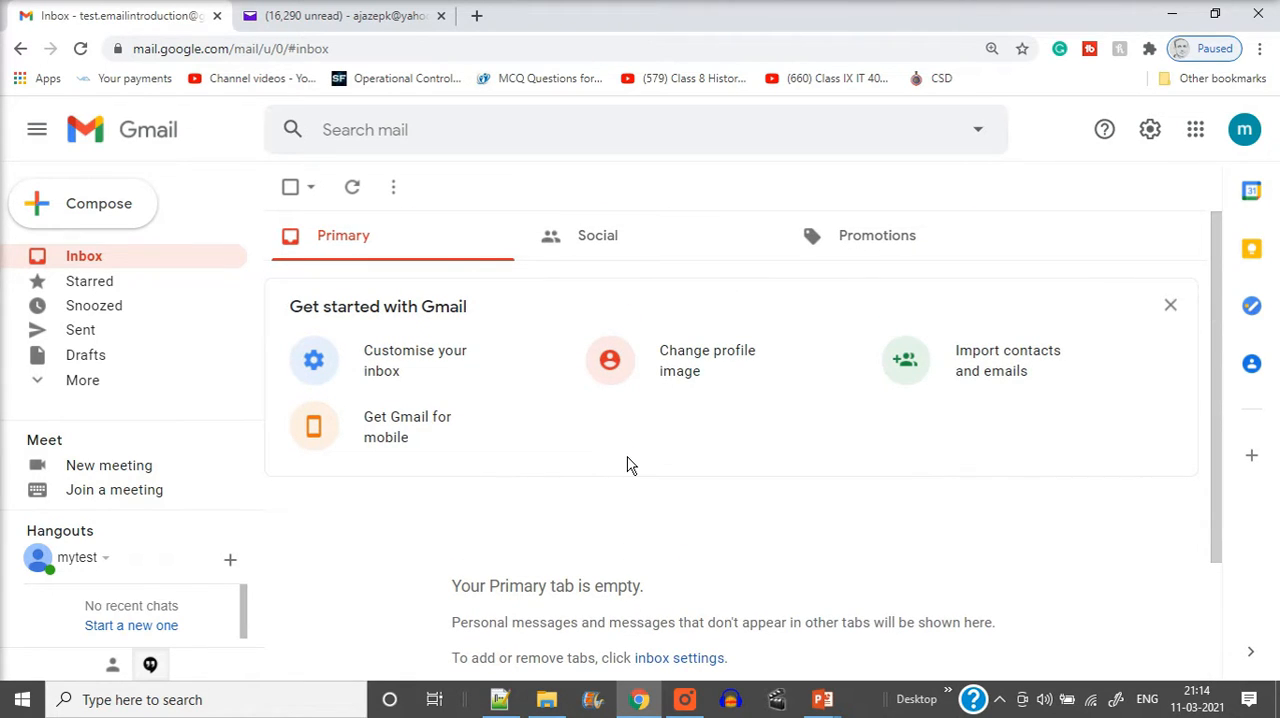
left_click(80, 48)
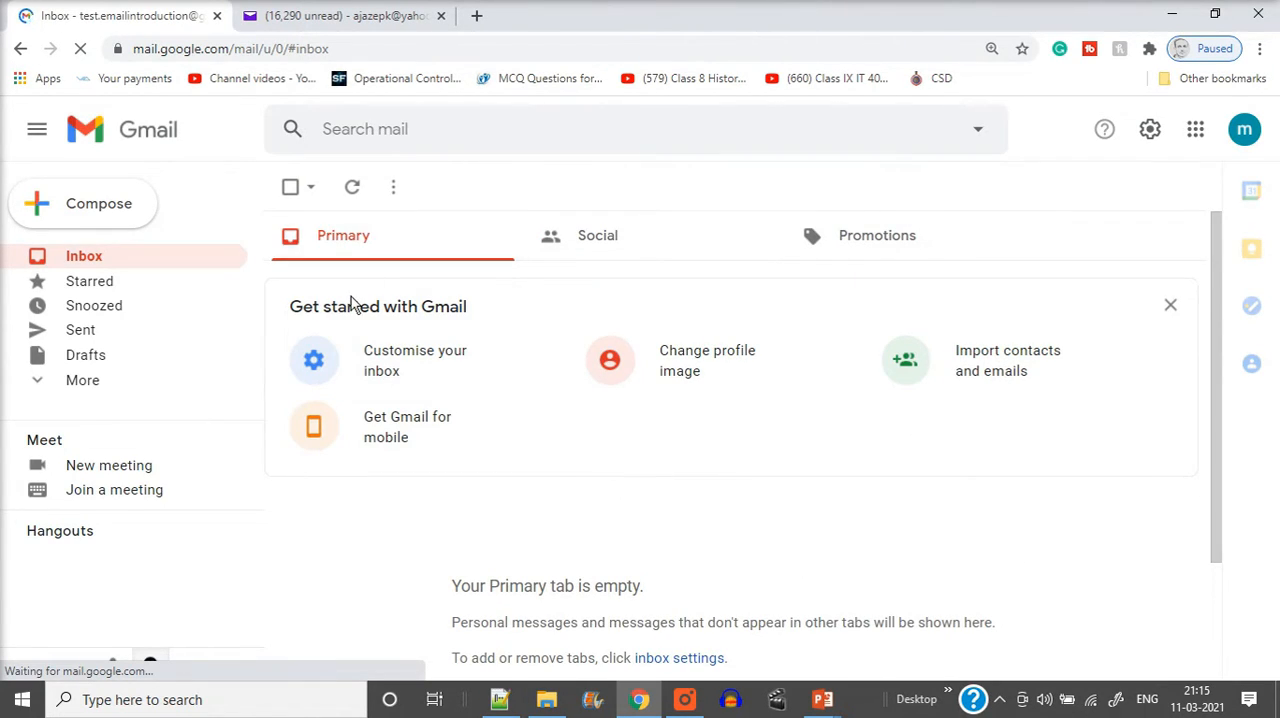
left_click(705, 238)
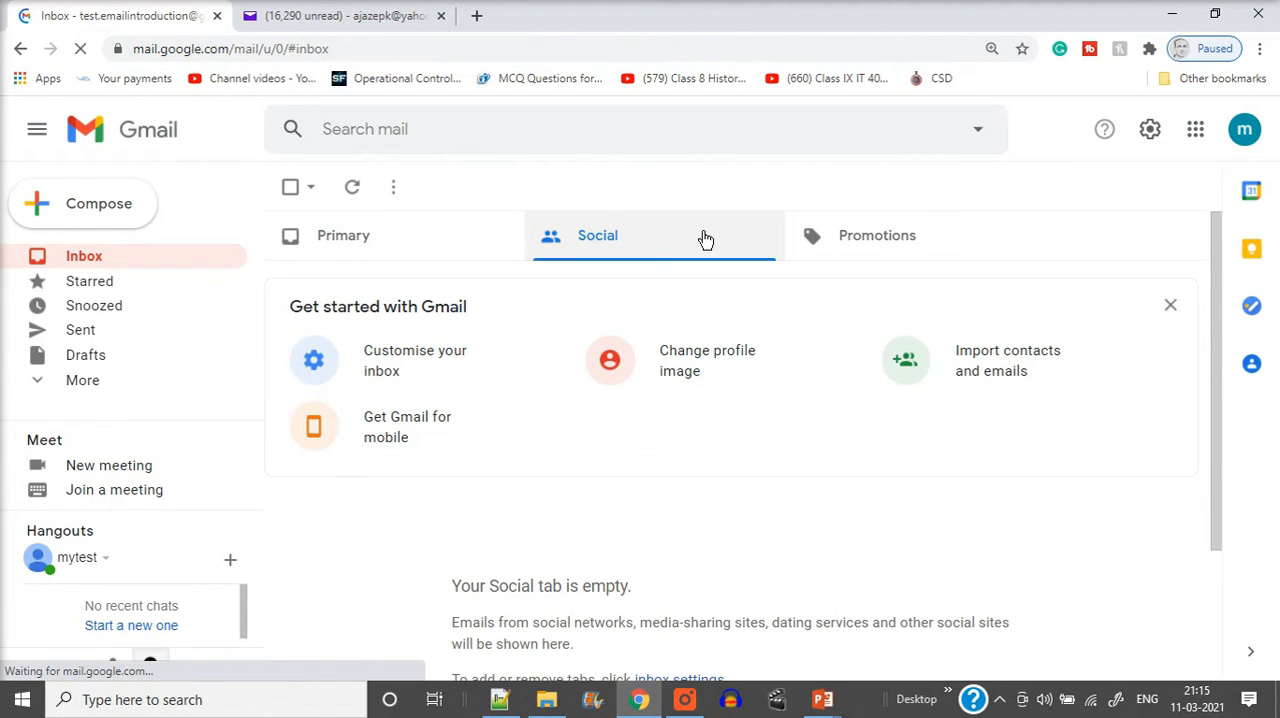
Check the Promotions and Social categories for the Yahoo message and return to the Primary category
left_click(880, 245)
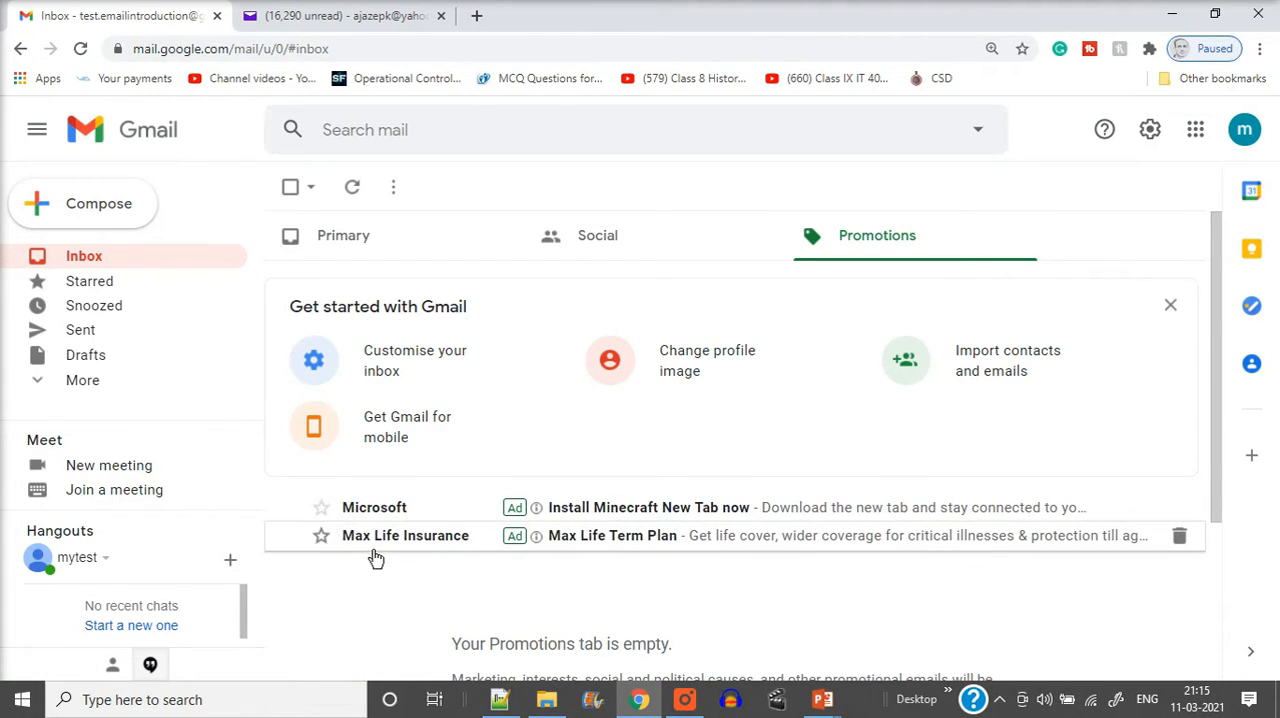
left_click(704, 250)
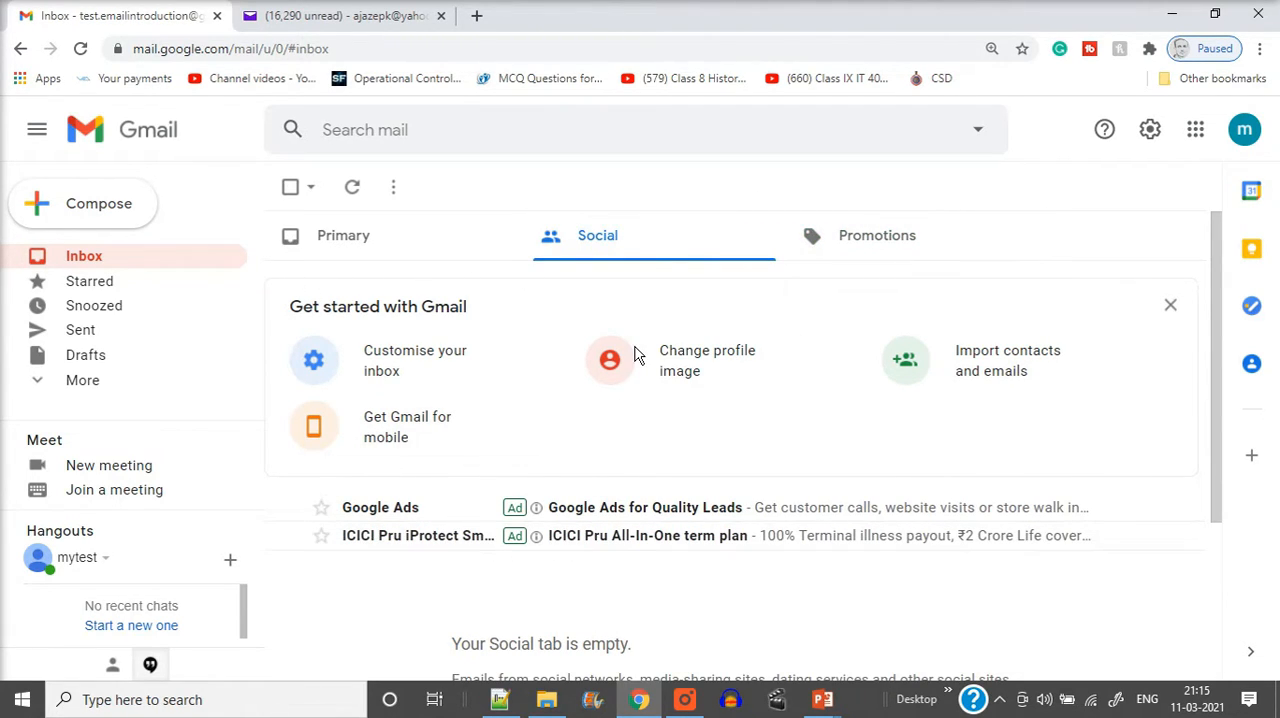
left_click(380, 238)
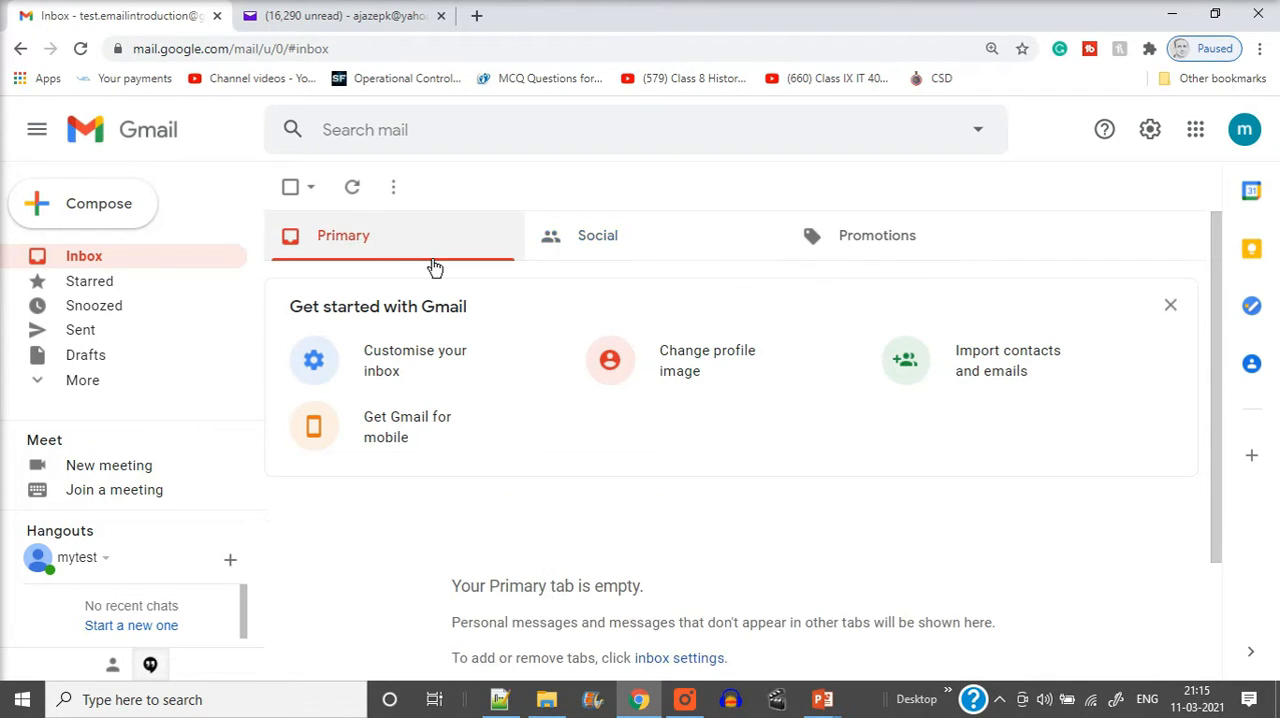
Reload the Gmail inbox and open the received message with the subject HD
left_click(84, 49)
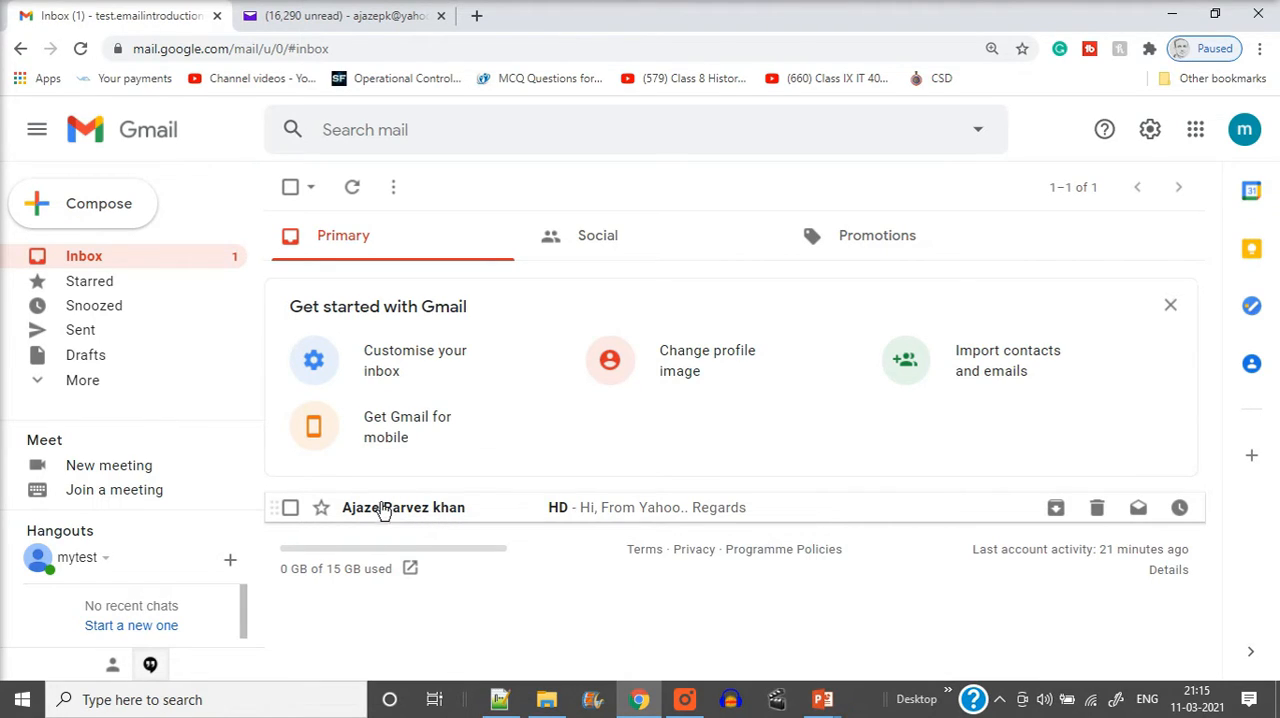
mouse_move(408, 519)
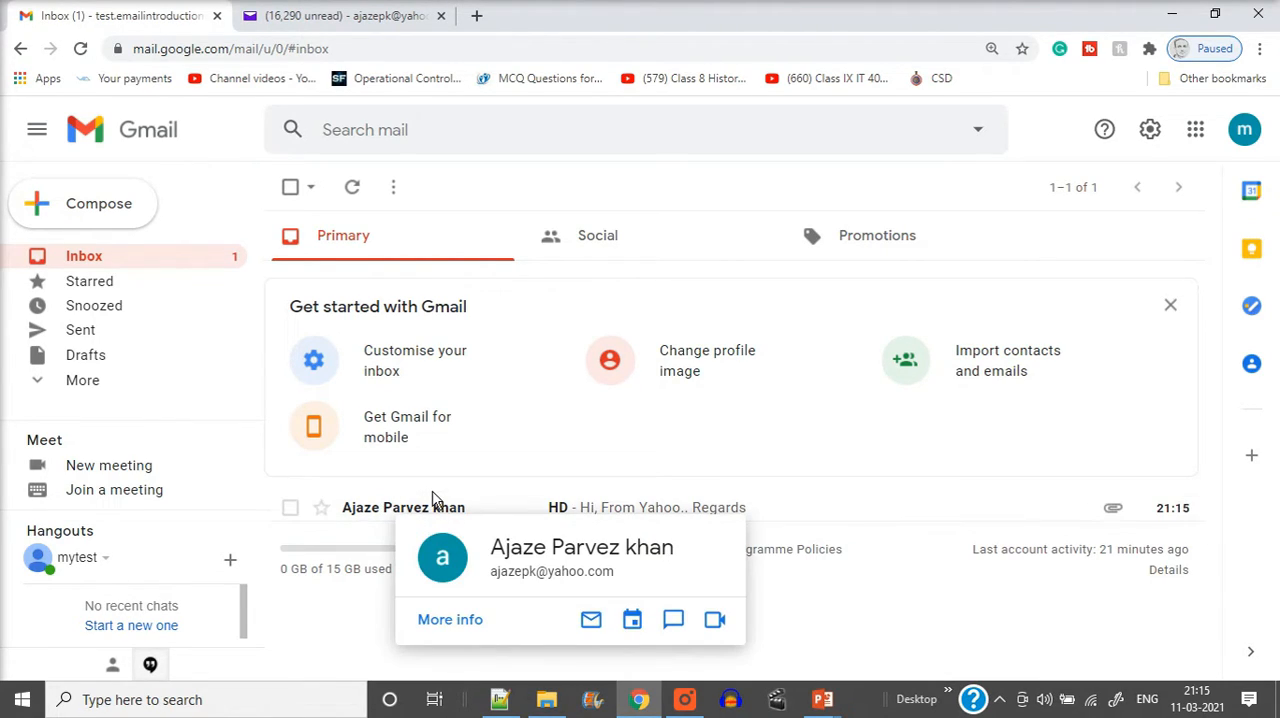
mouse_move(1089, 514)
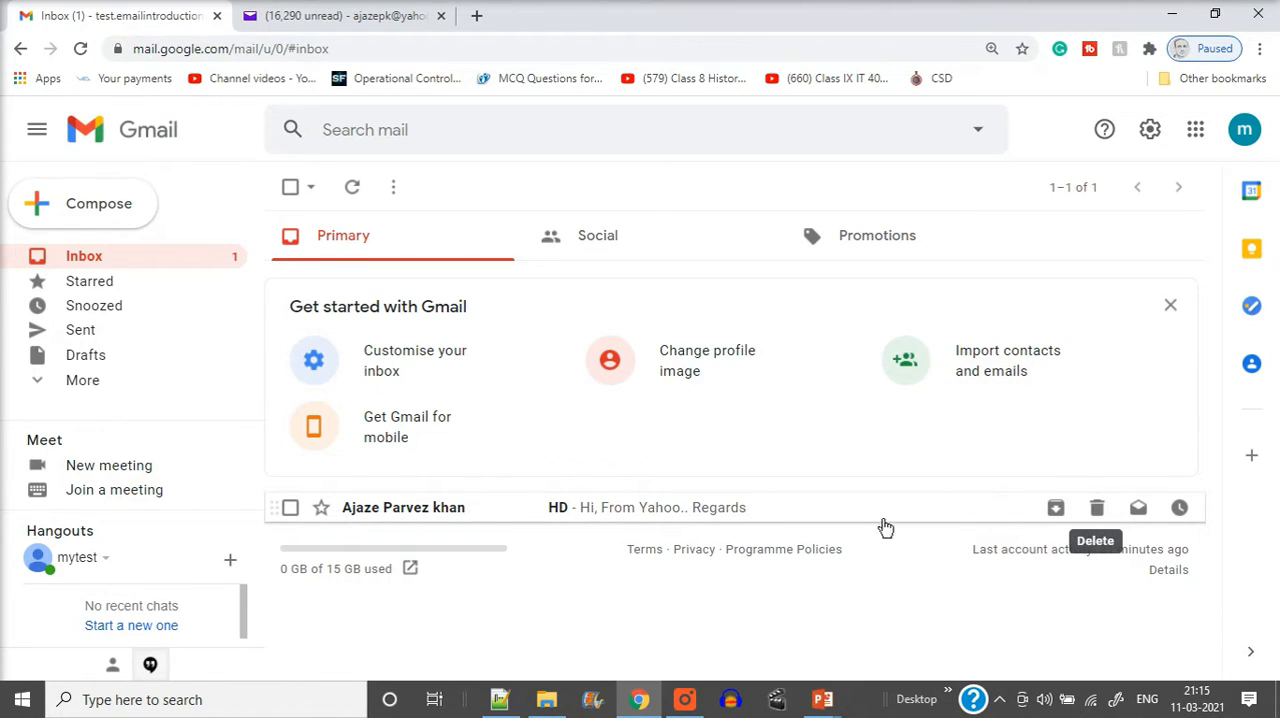
left_click(402, 518)
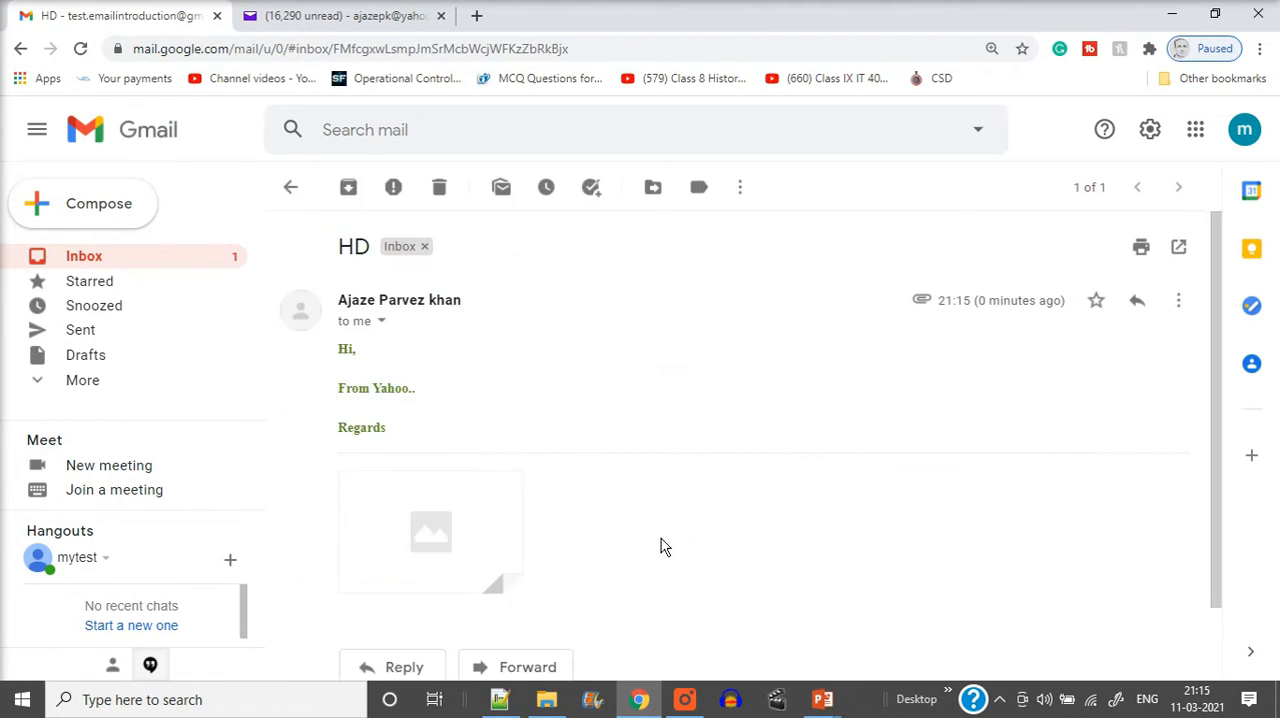
Examine the HD message's text, image attachment and reply options, and compare it with the sent copy in Yahoo Mail before returning to Gmail
scroll(524, 372, "down", 1)
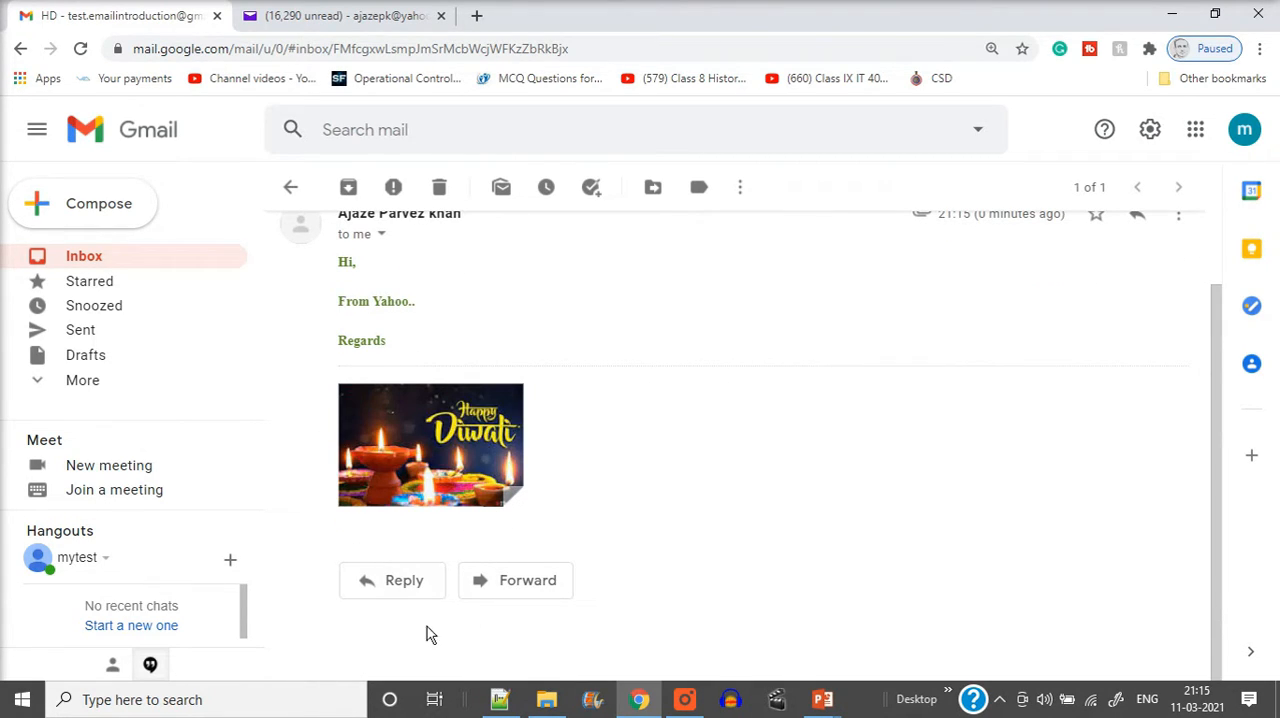
scroll(374, 377, "up", 1)
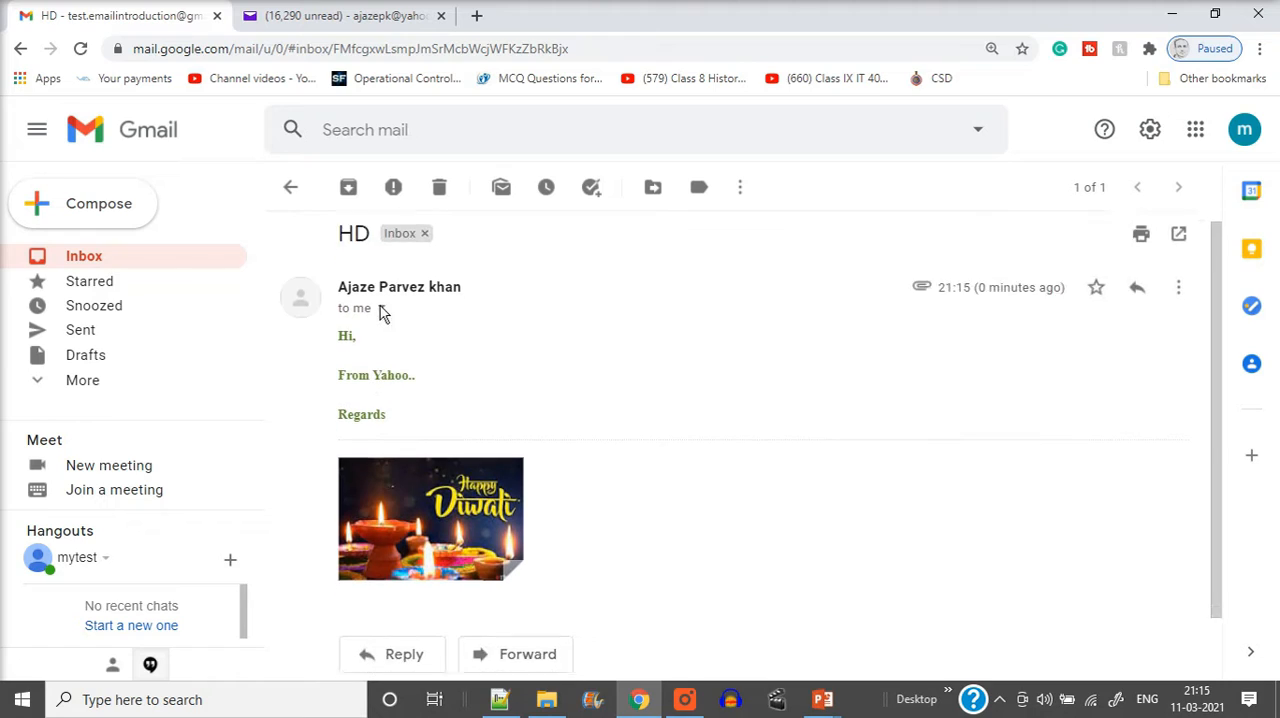
scroll(409, 263, "down", 1)
scroll(430, 305, "up", 1)
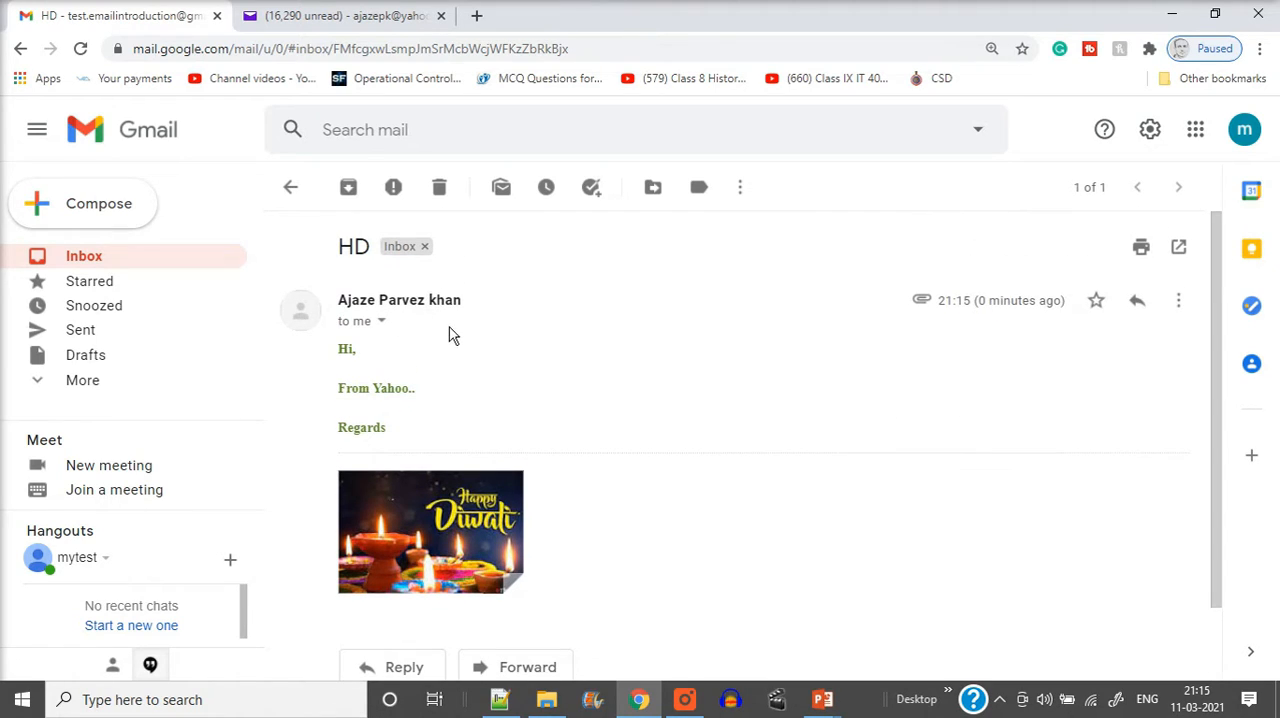
scroll(449, 340, "down", 1)
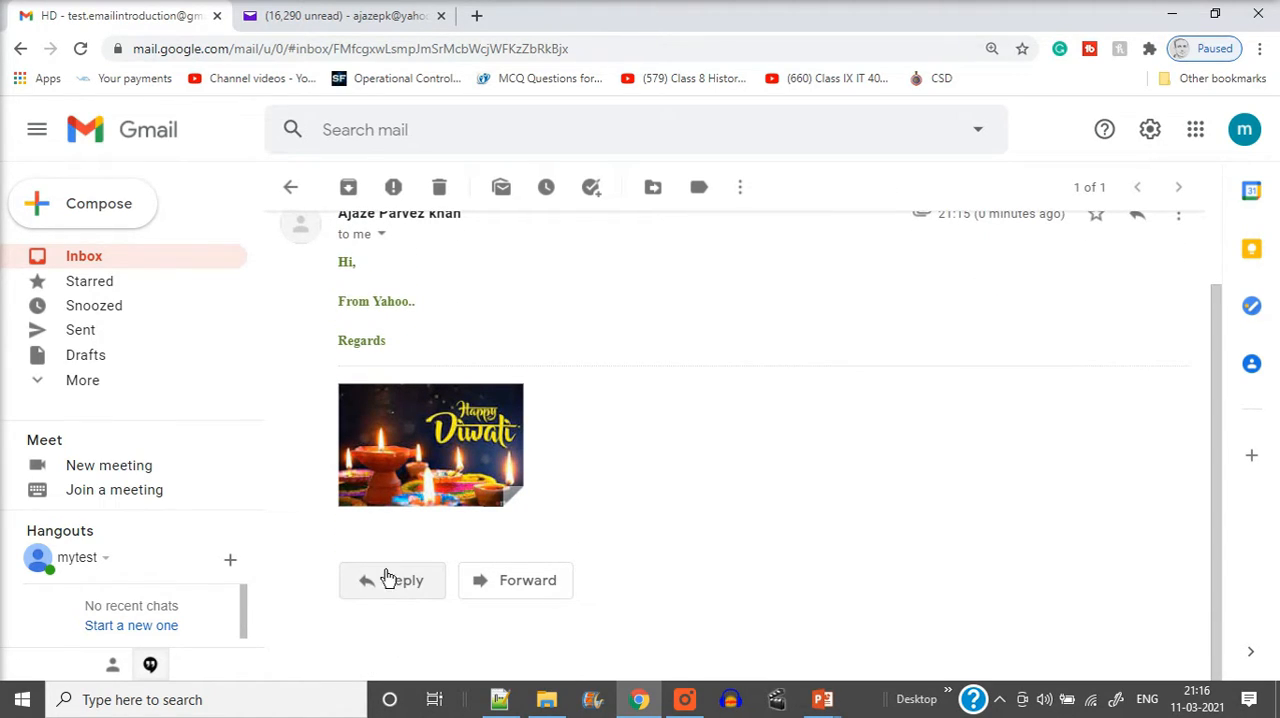
left_click(350, 18)
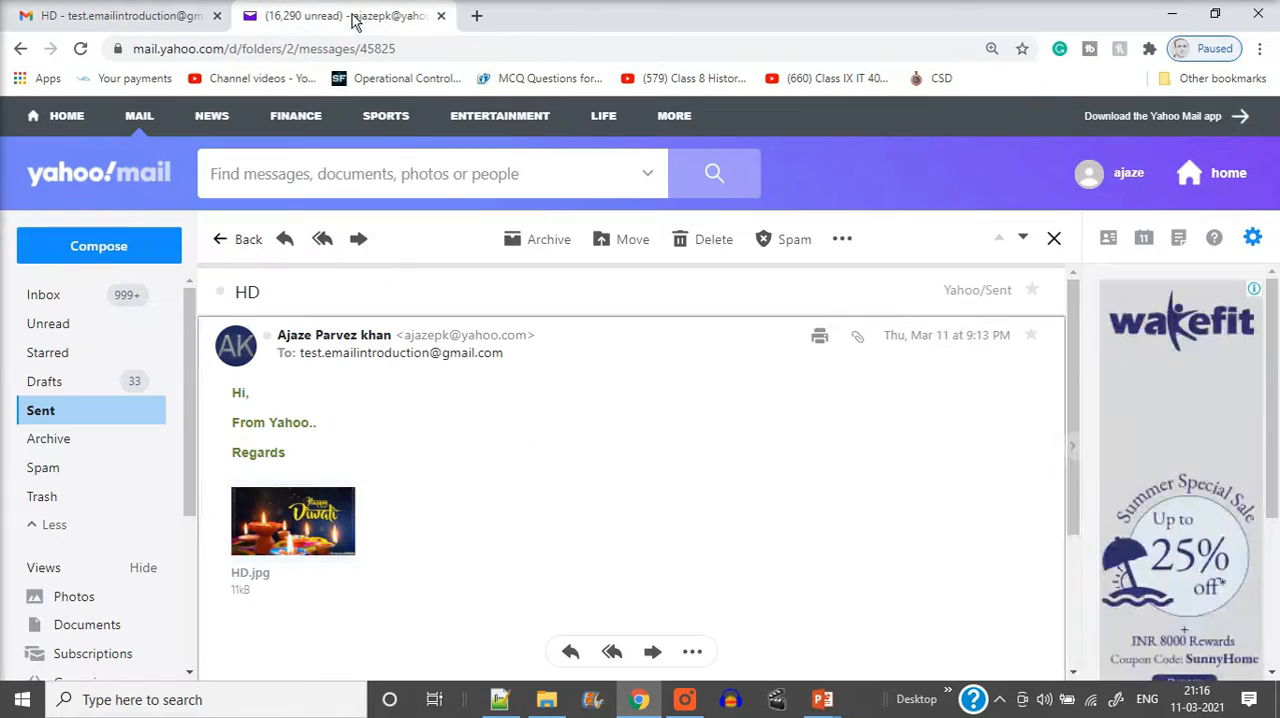
left_click(148, 20)
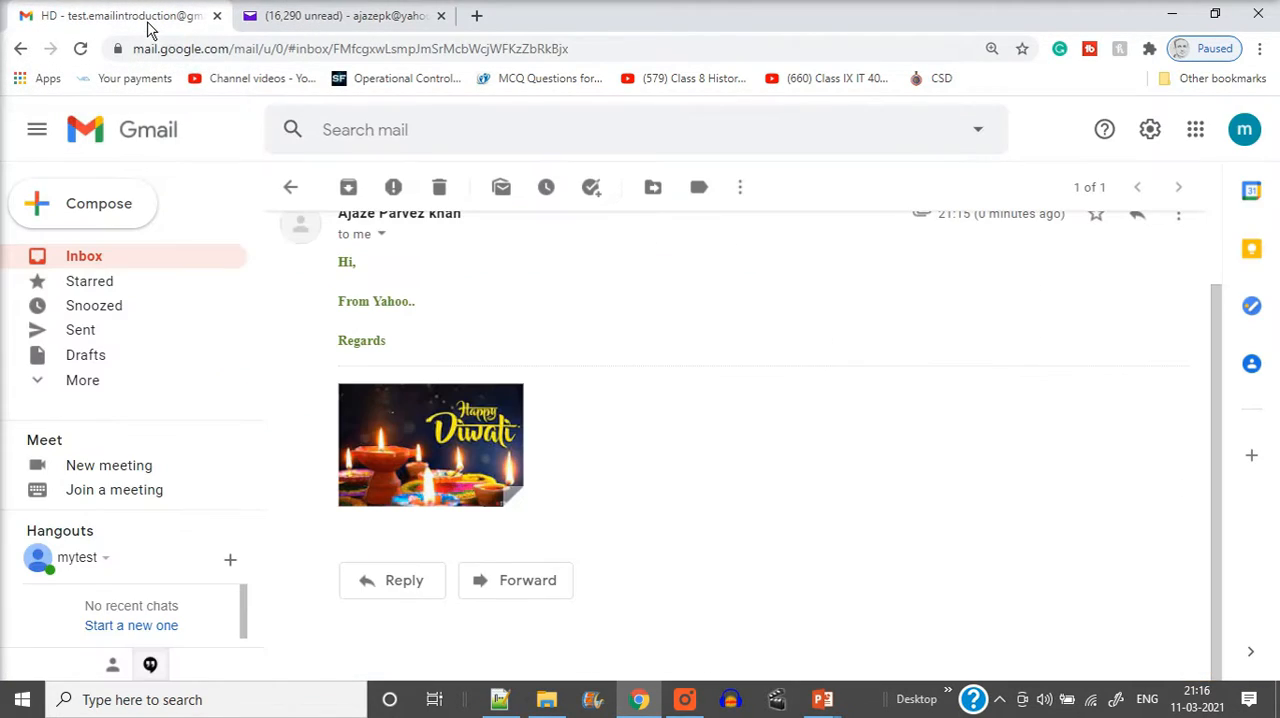
Start a reply to the HD message with the greeting "Hi,", the line "Reply from Gmail" and the partial closing "Reg"
left_click(404, 592)
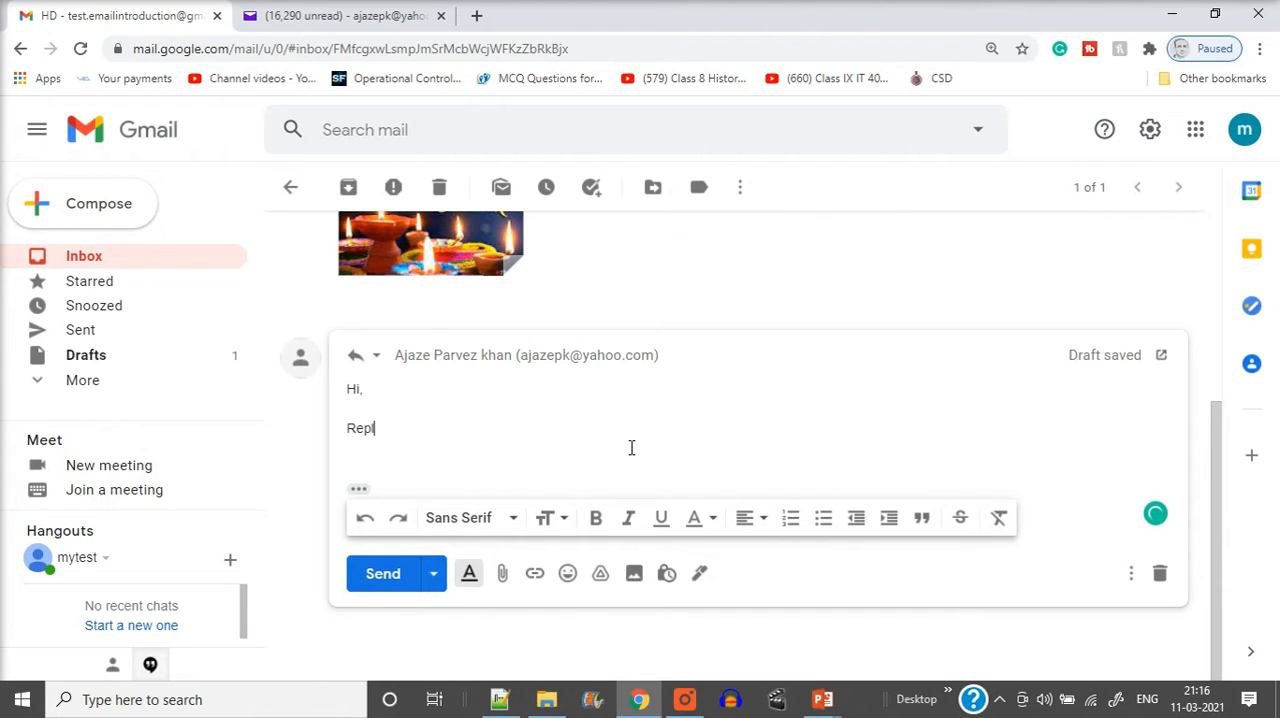
type("u ")
type("y from Gmail")
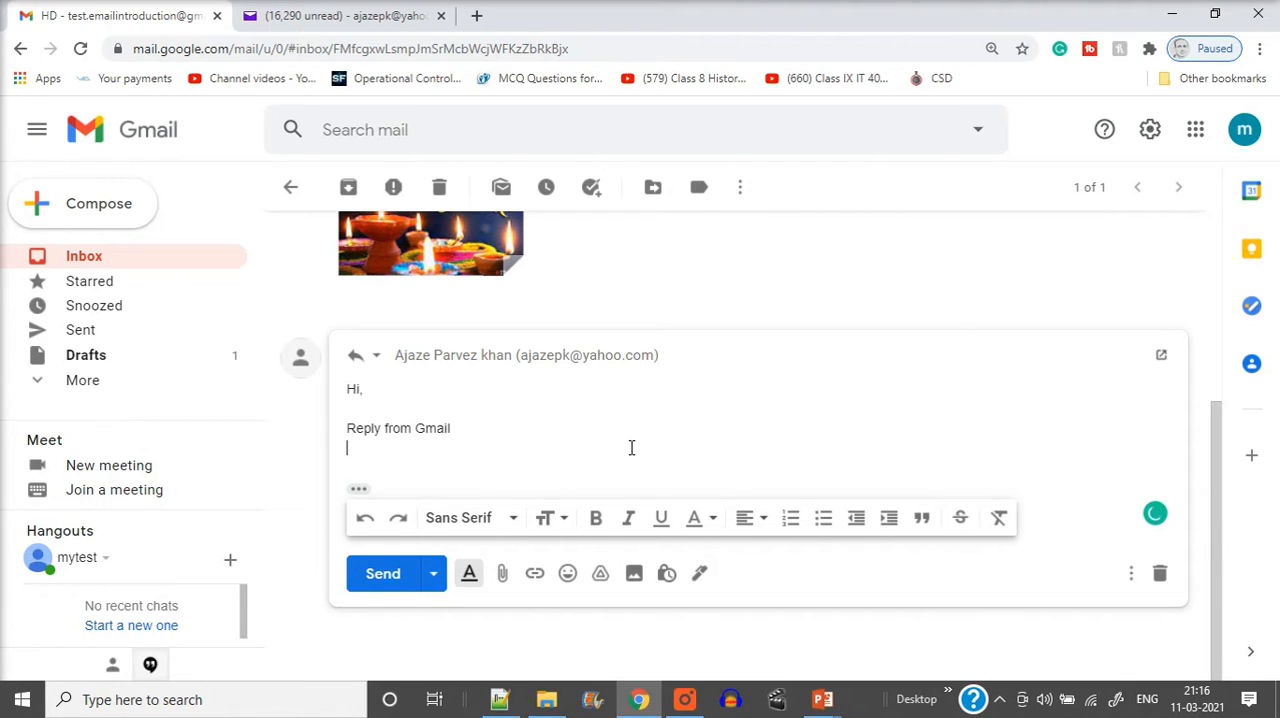
key("Return")
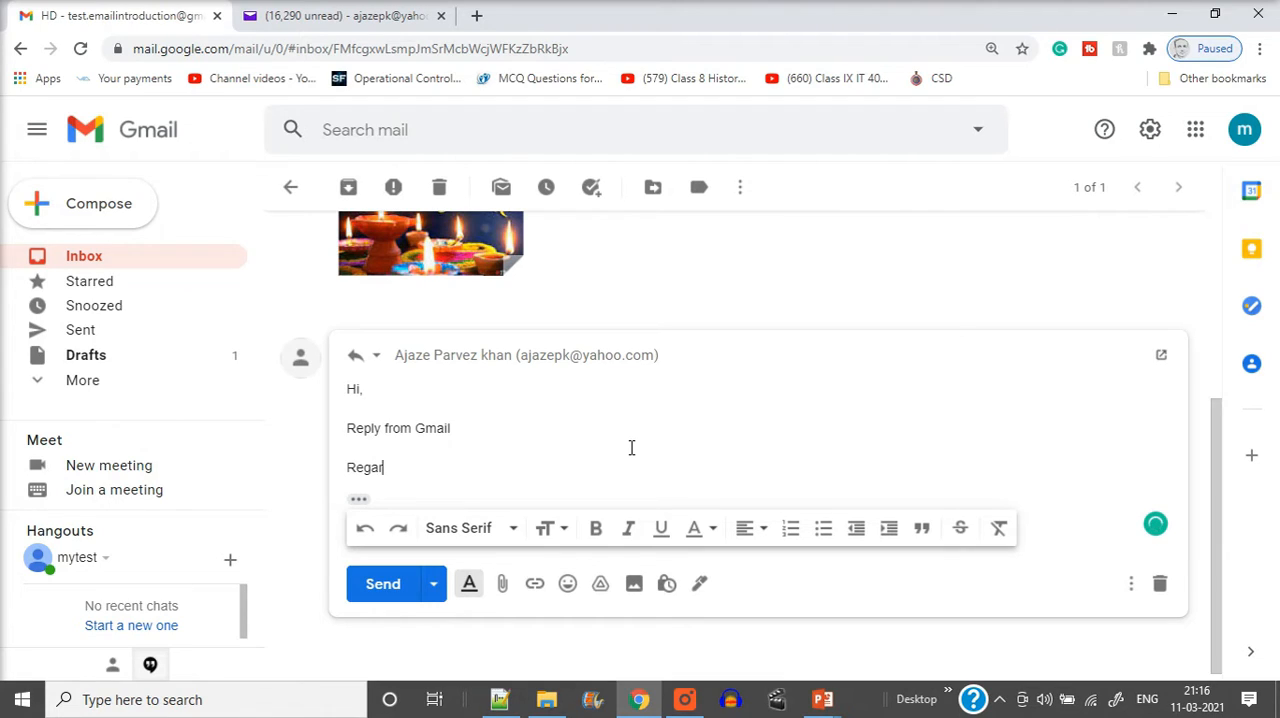
left_click(416, 458)
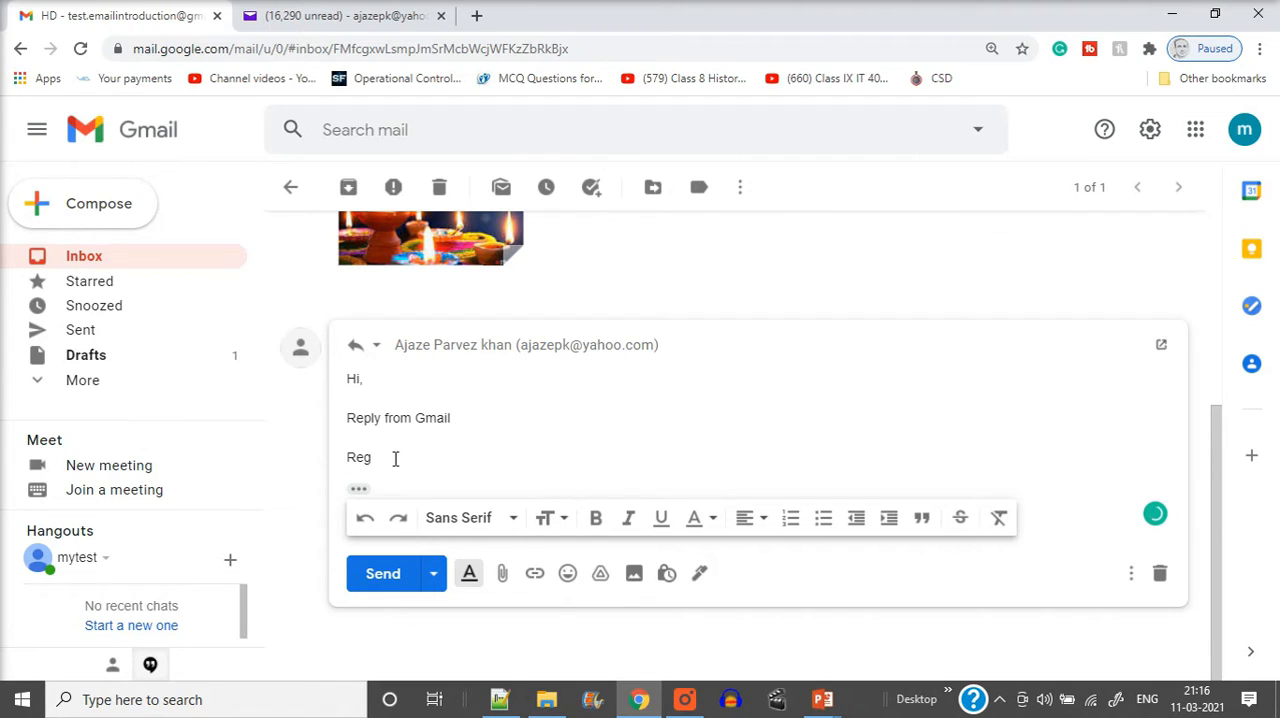
Add the line "hope you are well." below "Reply from Gmail" in the reply
left_click(474, 416)
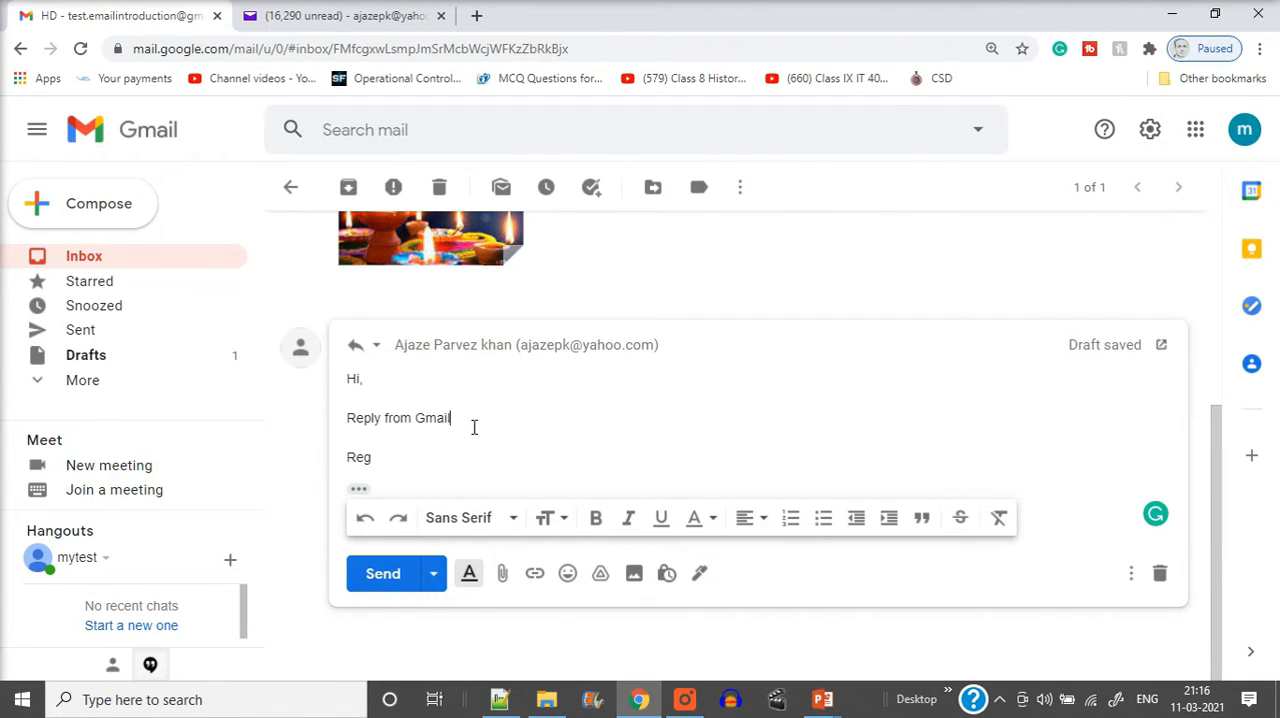
left_click(433, 438)
key("Return")
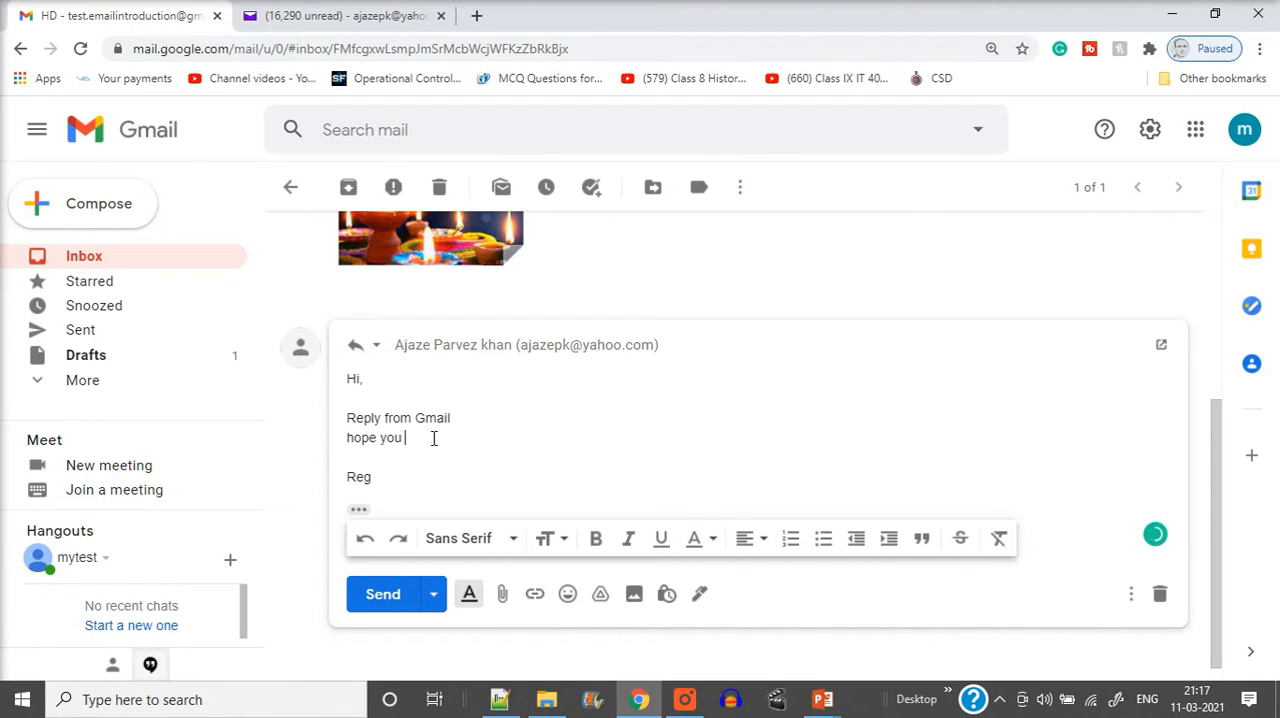
type("hope you are")
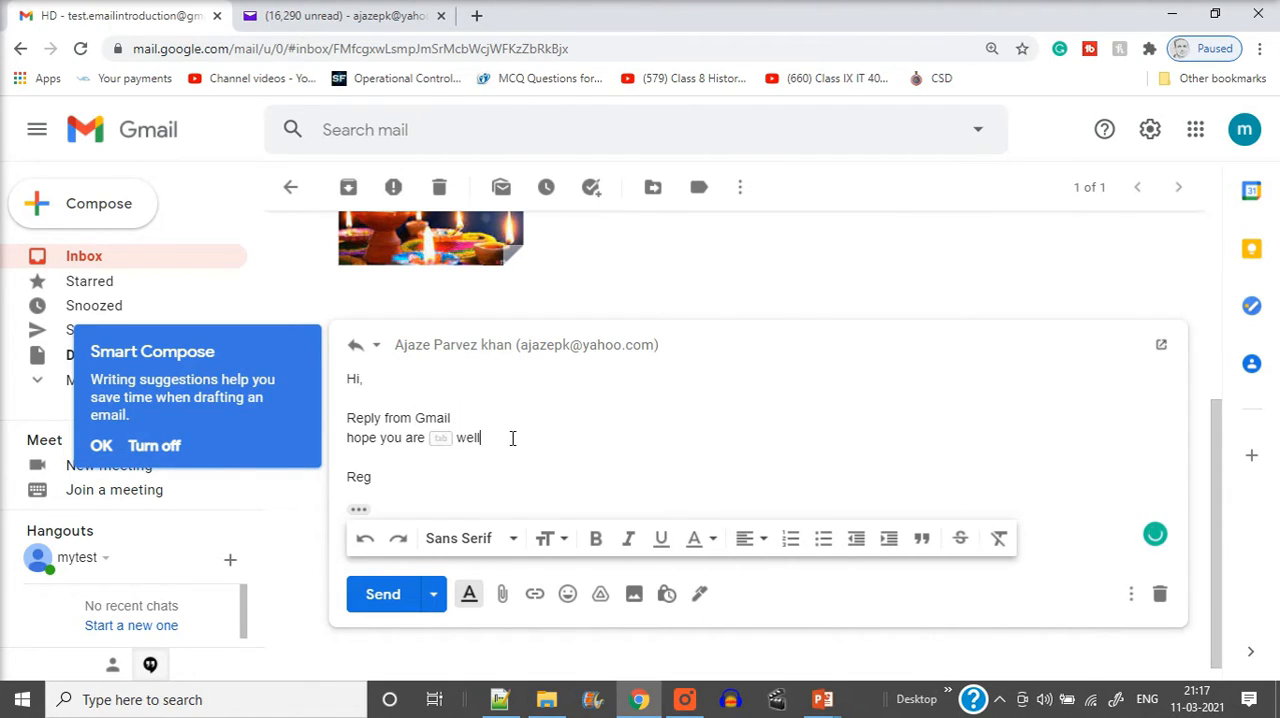
key("Tab")
type(".")
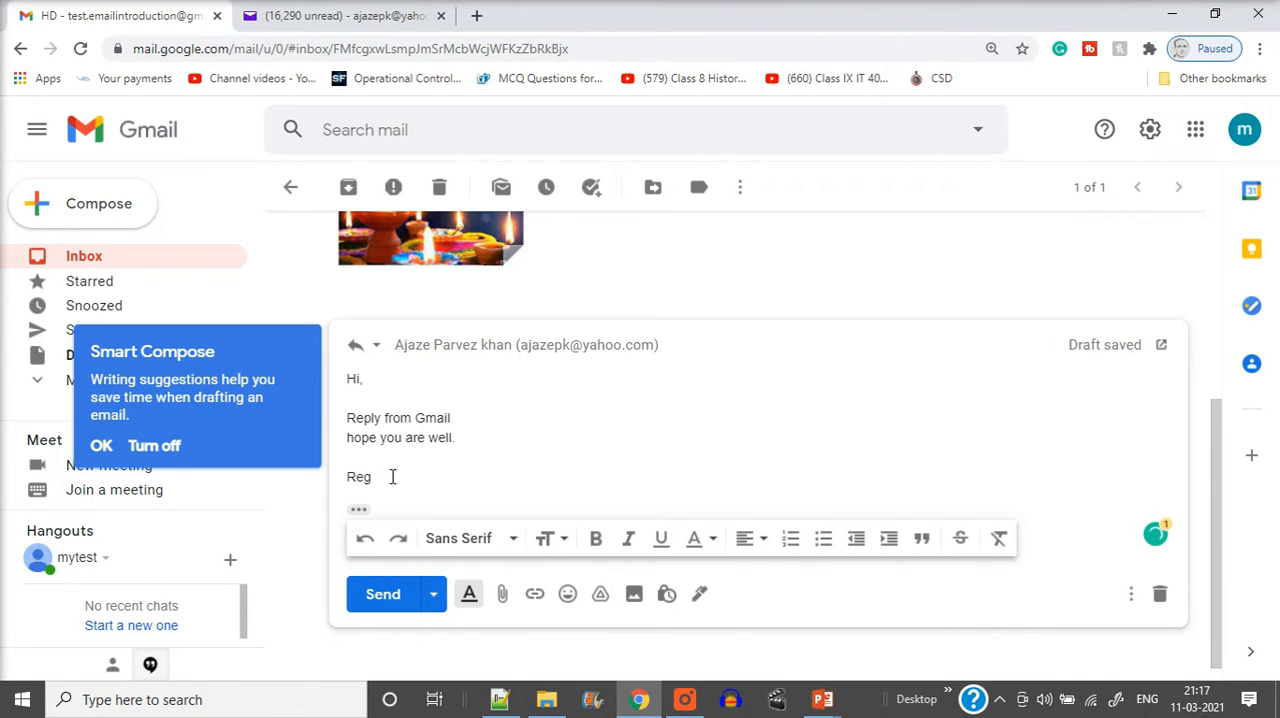
type("d")
Complete the reply's closing word and correct its spelling to "Regards" with the suggested replacement
key("Left")
key("Left")
key("BackSpace")
scroll(588, 452, "down", 1)
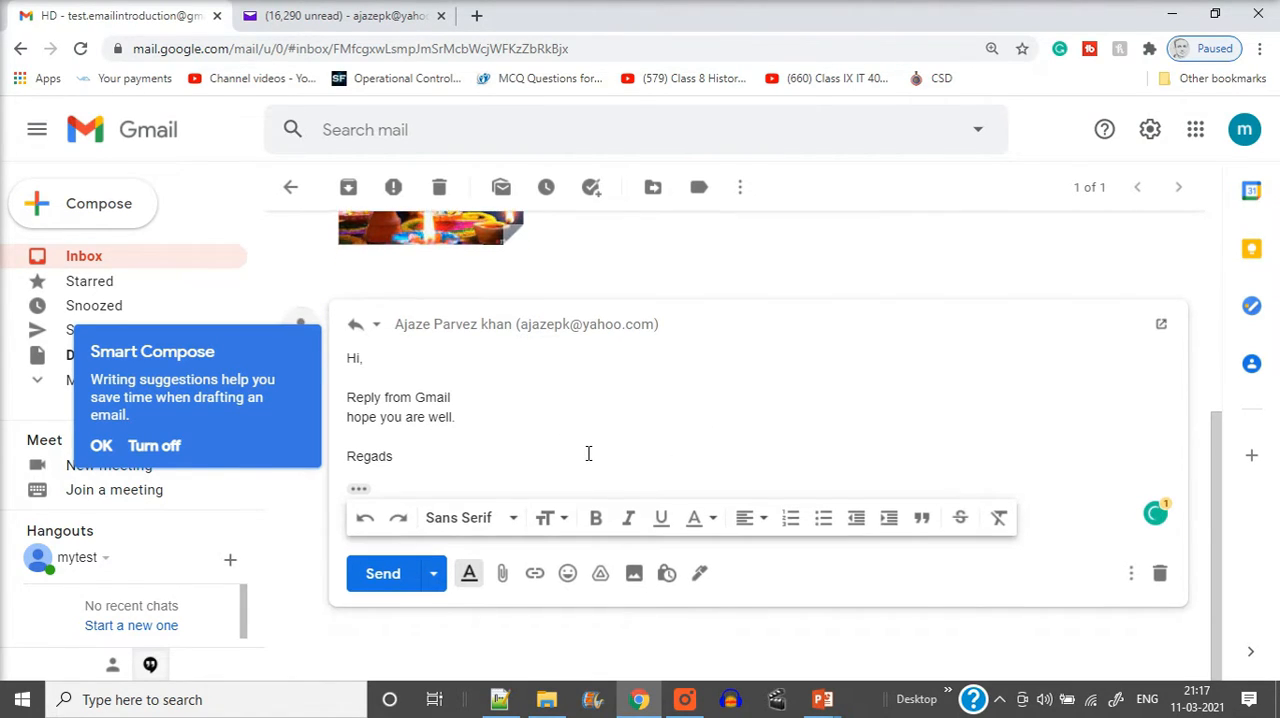
scroll(583, 452, "up", 4)
scroll(540, 470, "down", 4)
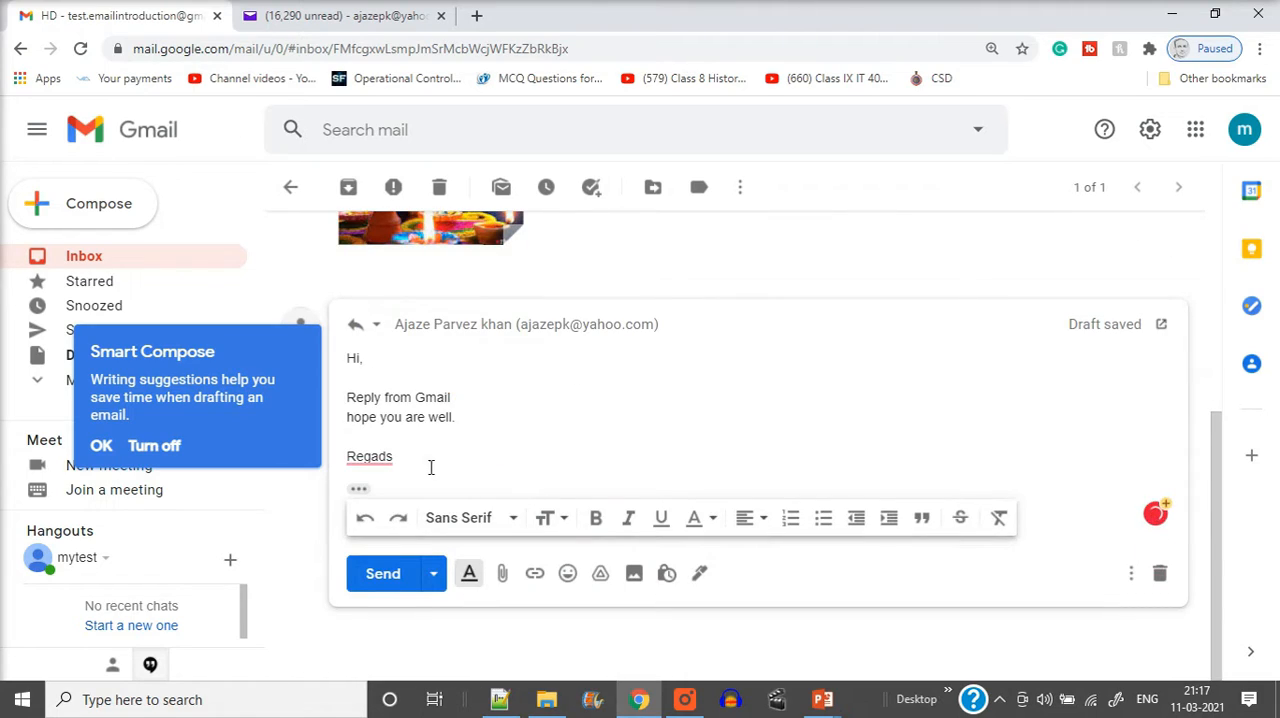
mouse_move(371, 467)
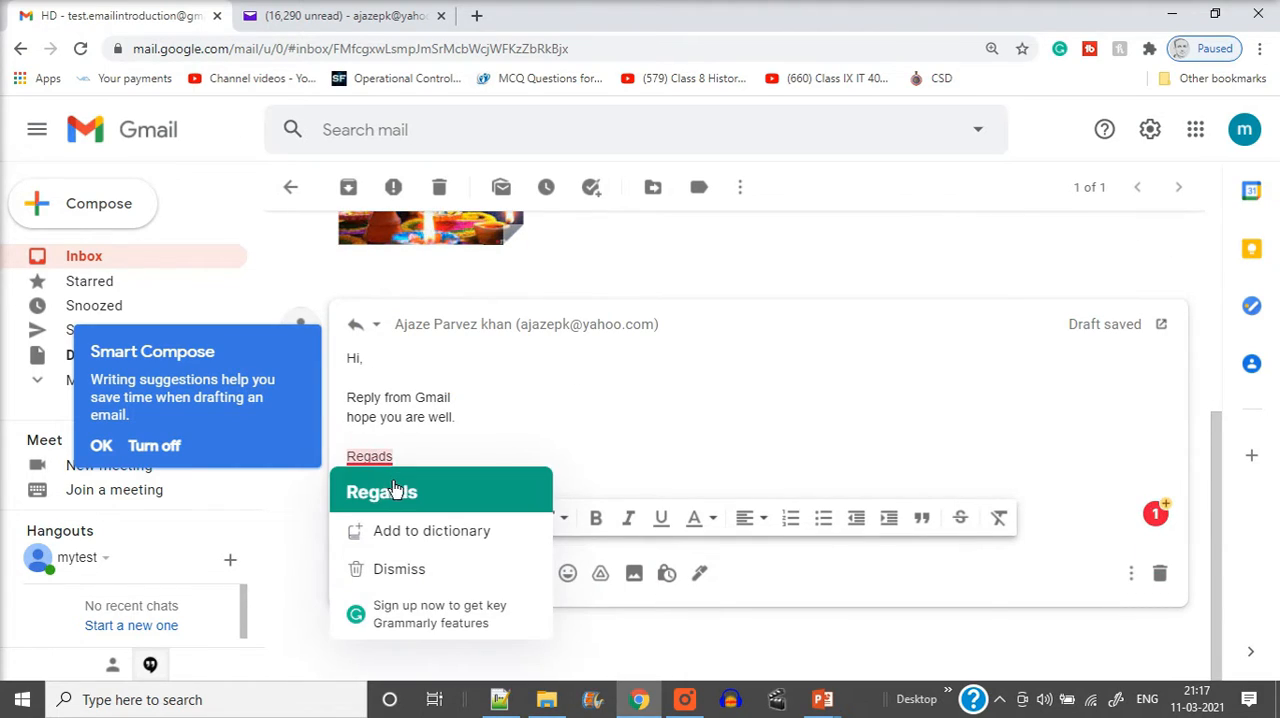
left_click(380, 491)
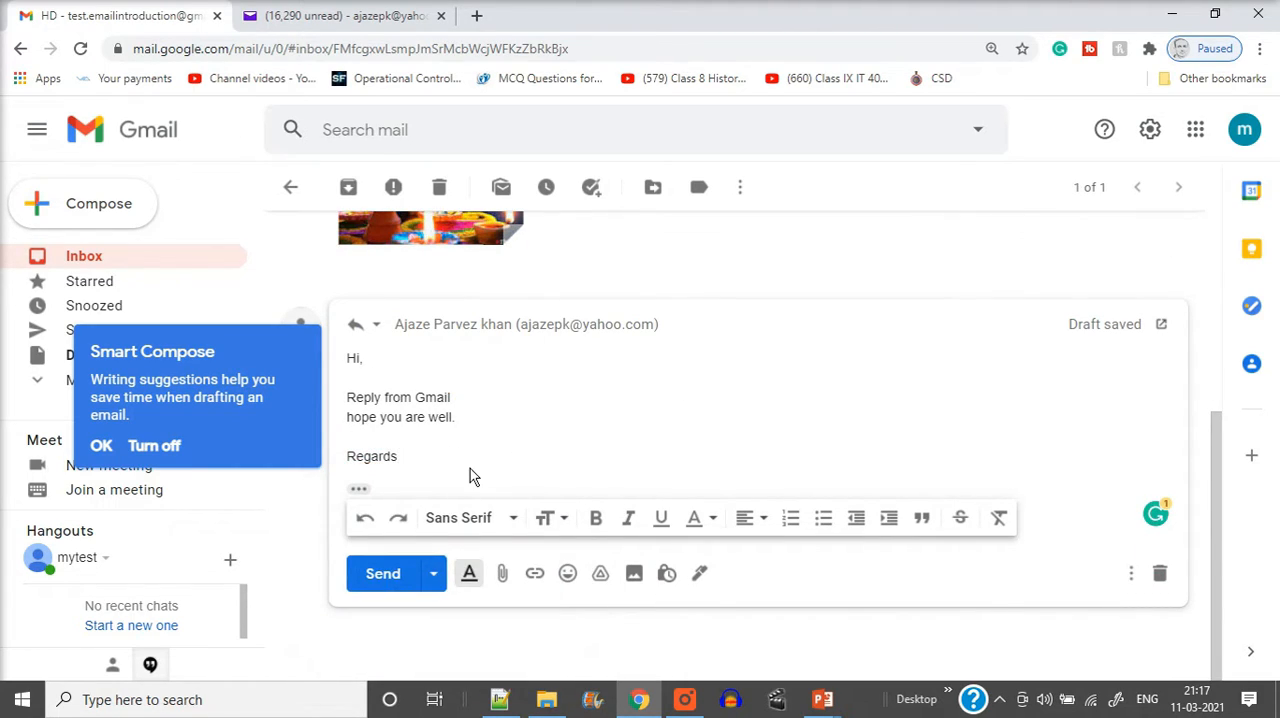
Review the original message in Gmail and its sent copy in Yahoo Mail, and send the reply from Gmail
scroll(469, 477, "up", 2)
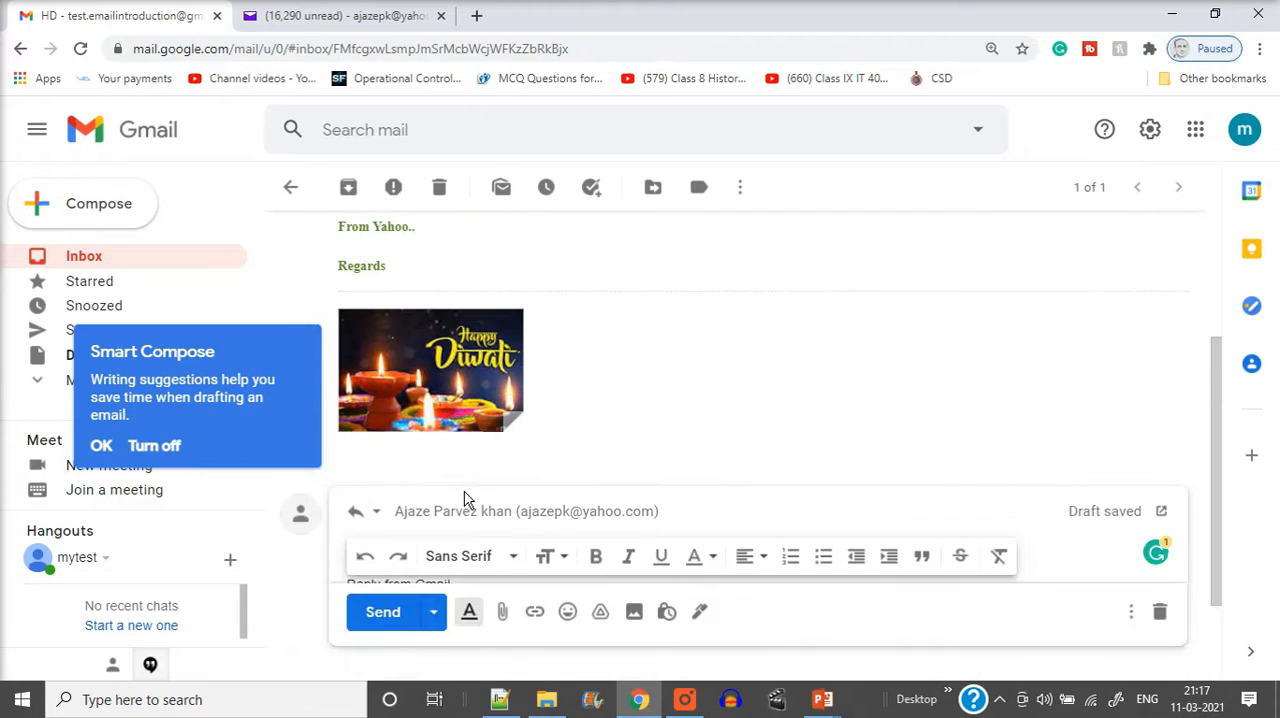
left_click(366, 16)
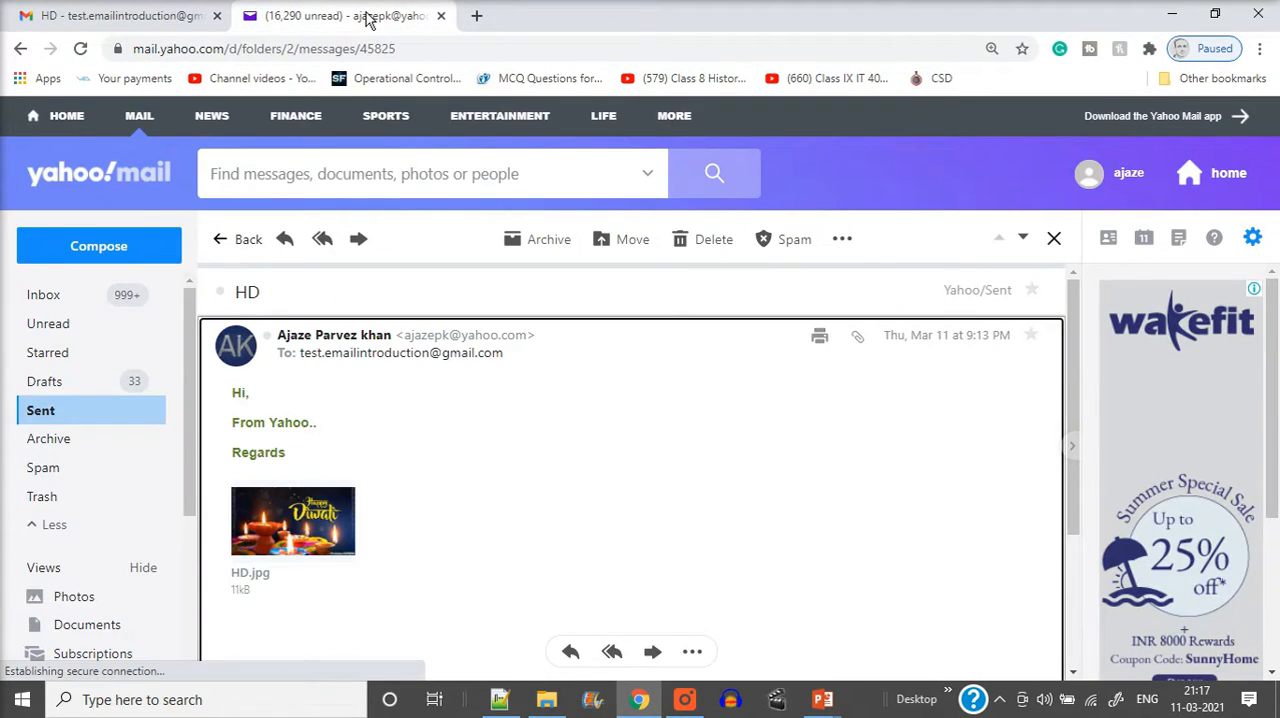
left_click(130, 16)
scroll(423, 314, "down", 2)
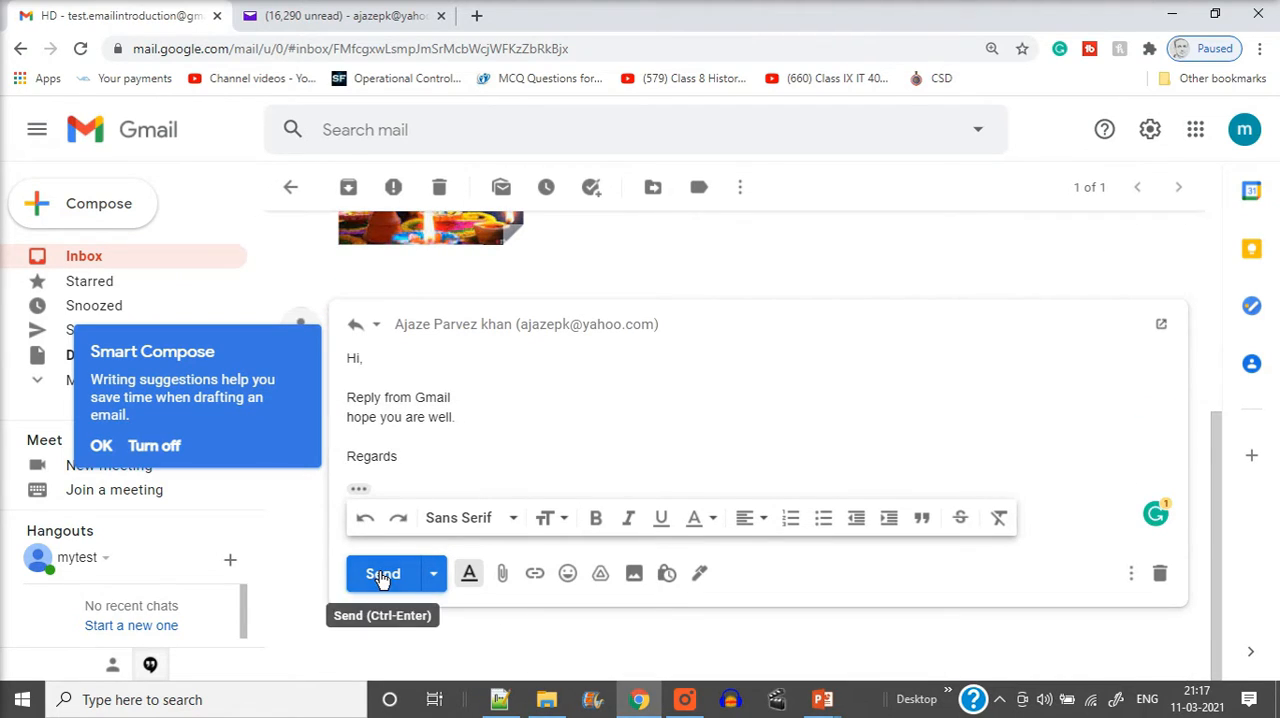
left_click(381, 576)
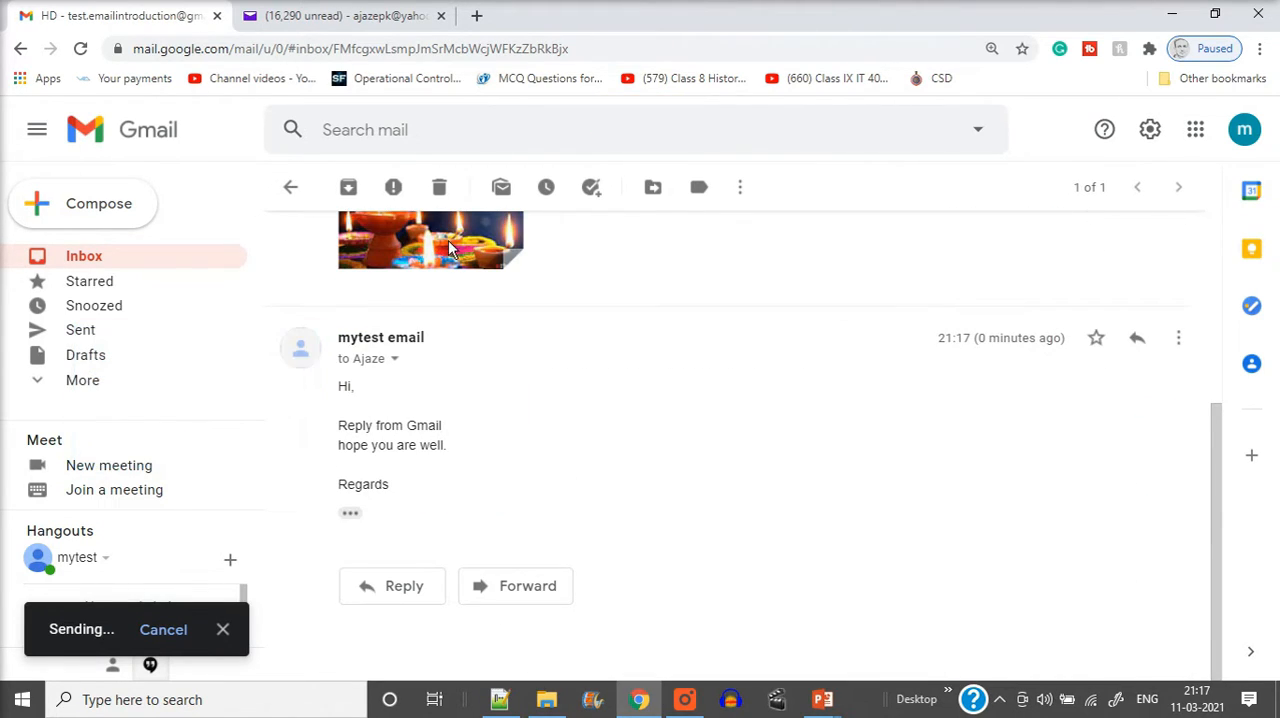
Switch to Yahoo Mail, check its inbox for the reply and switch back to Gmail
left_click(355, 14)
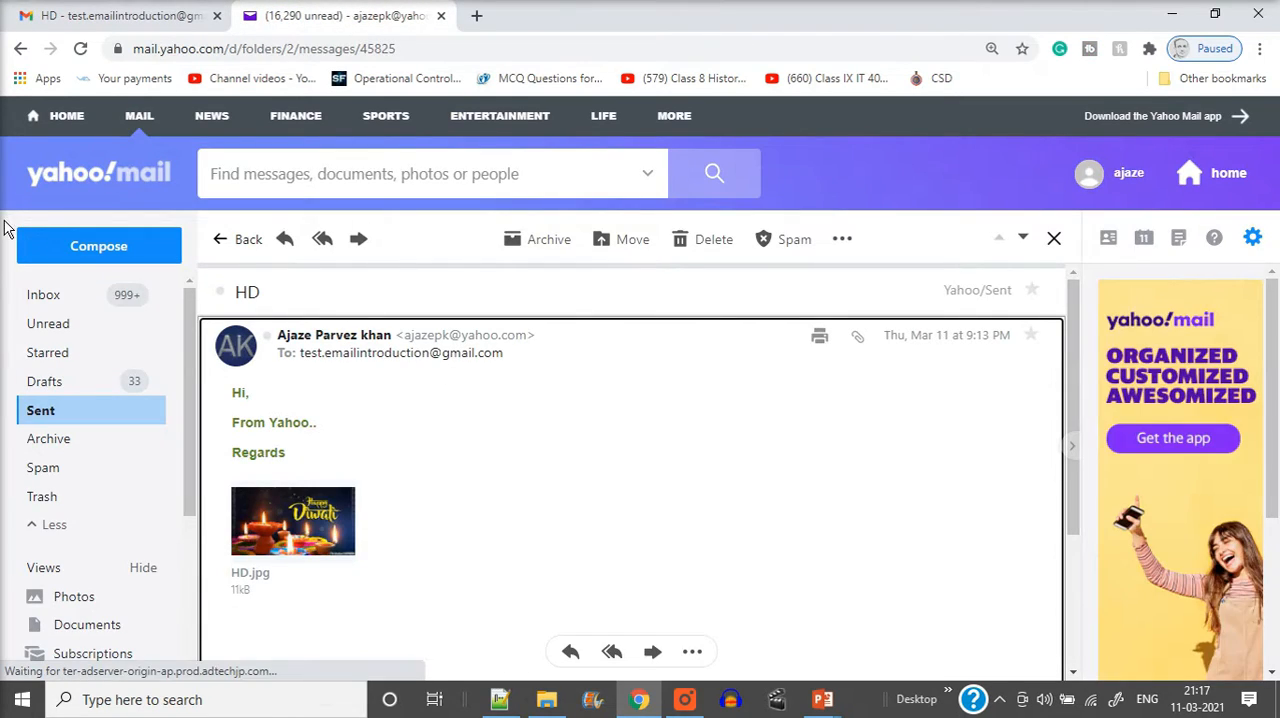
left_click(43, 302)
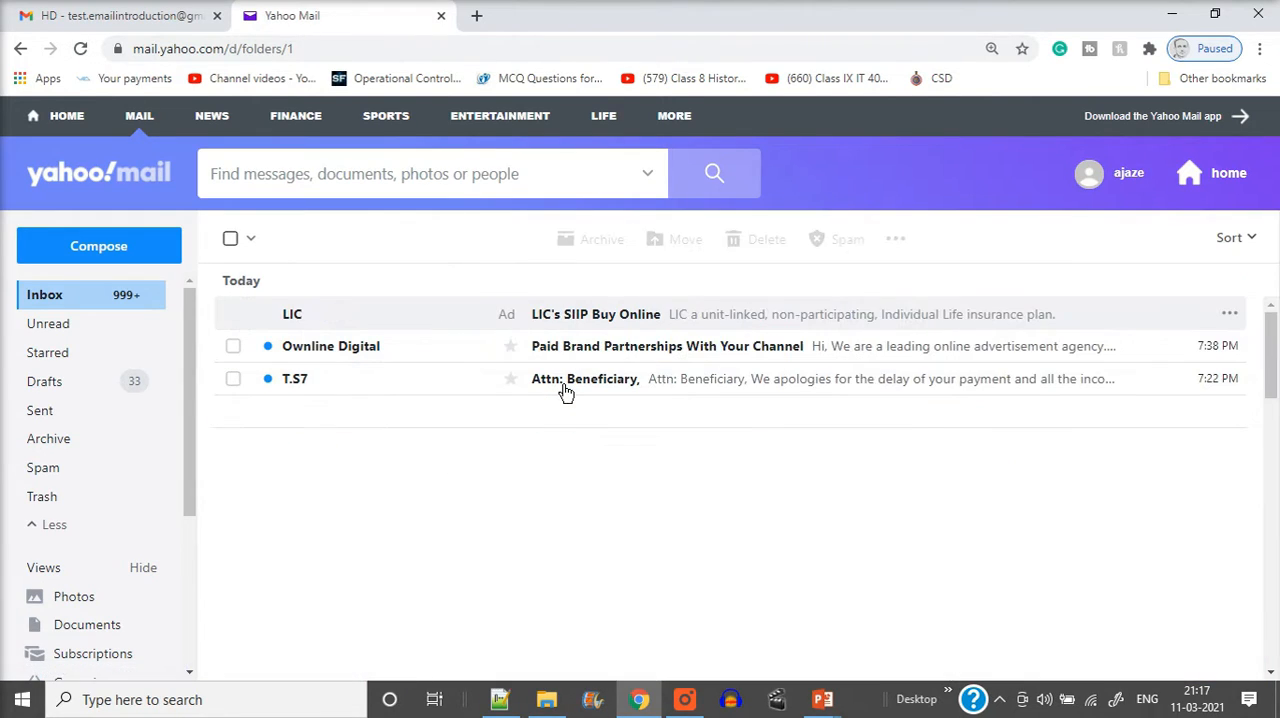
left_click(137, 25)
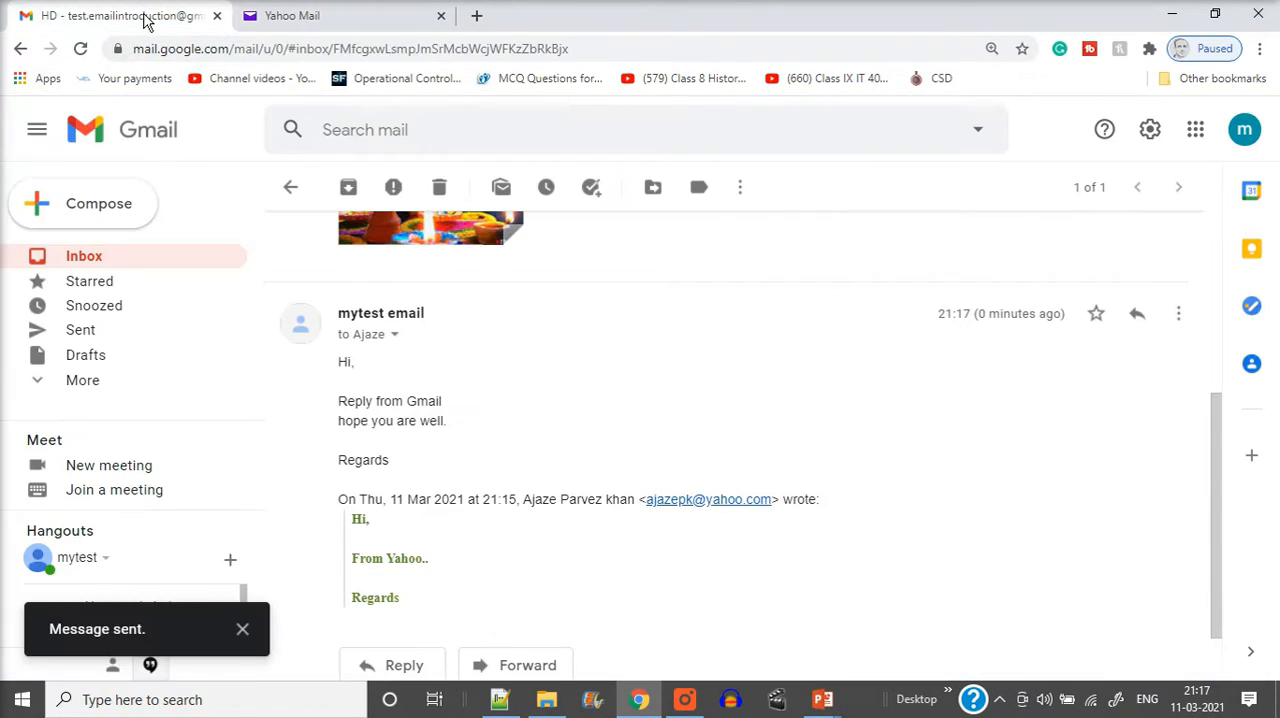
Return to the Gmail inbox, select the HD conversation and open it
left_click(86, 258)
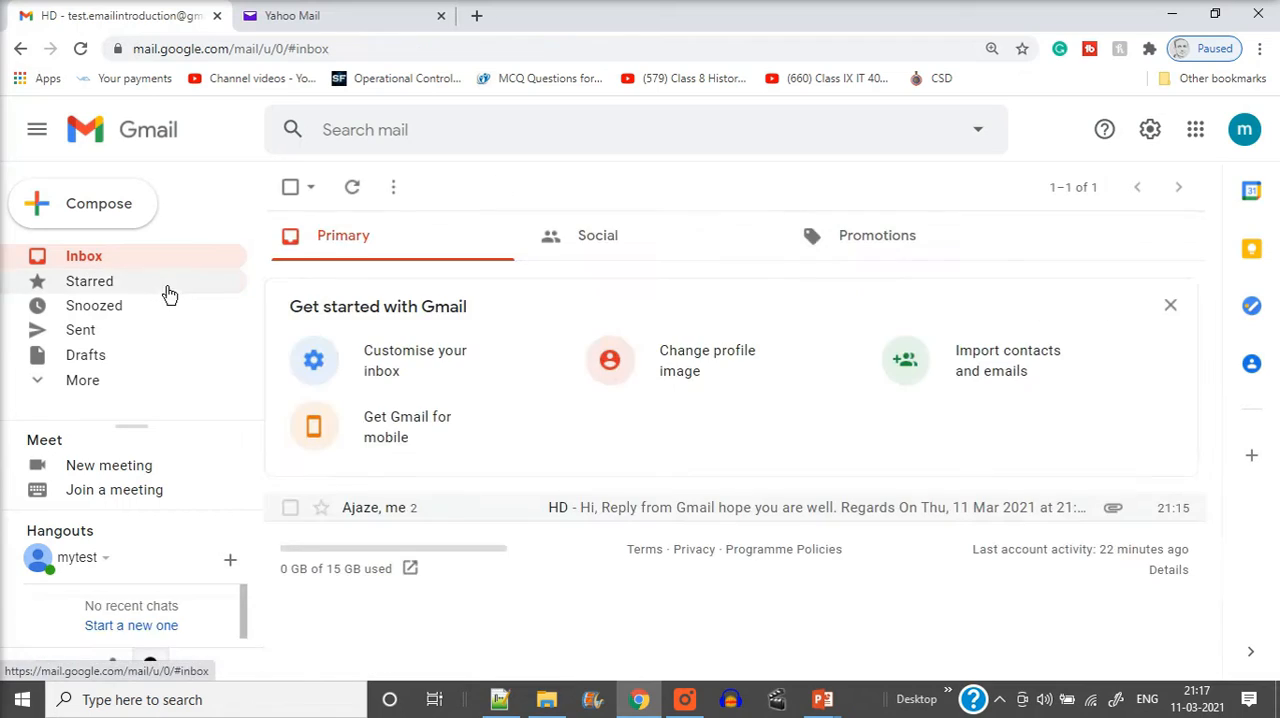
left_click(290, 508)
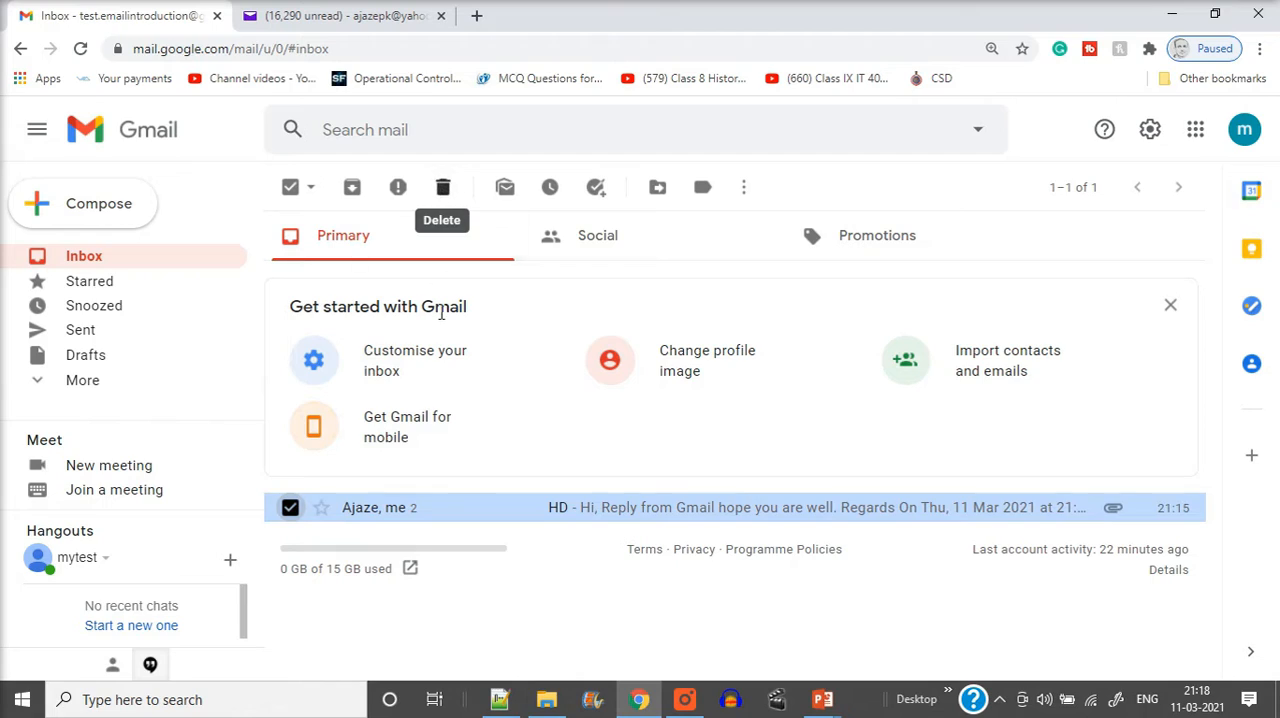
left_click(405, 513)
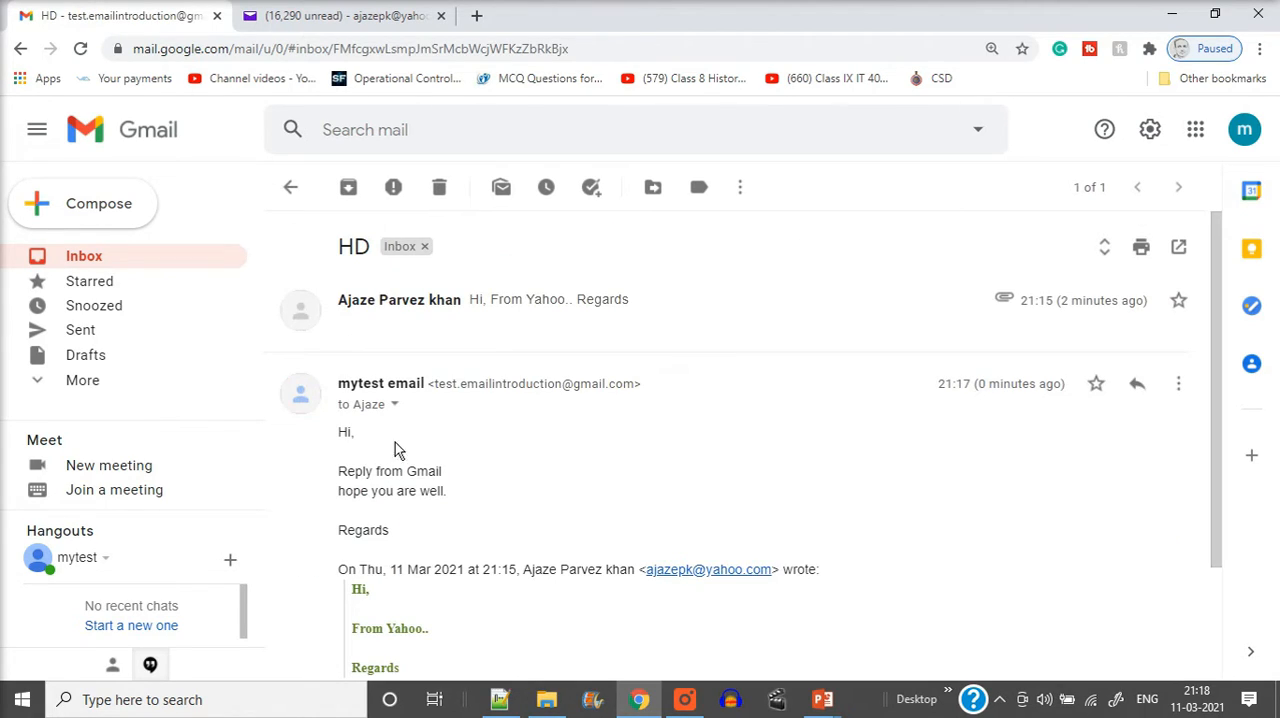
Forward the original Yahoo message in the HD conversation, with its HD.jpg attachment, to the sender's own Yahoo address
left_click(494, 305)
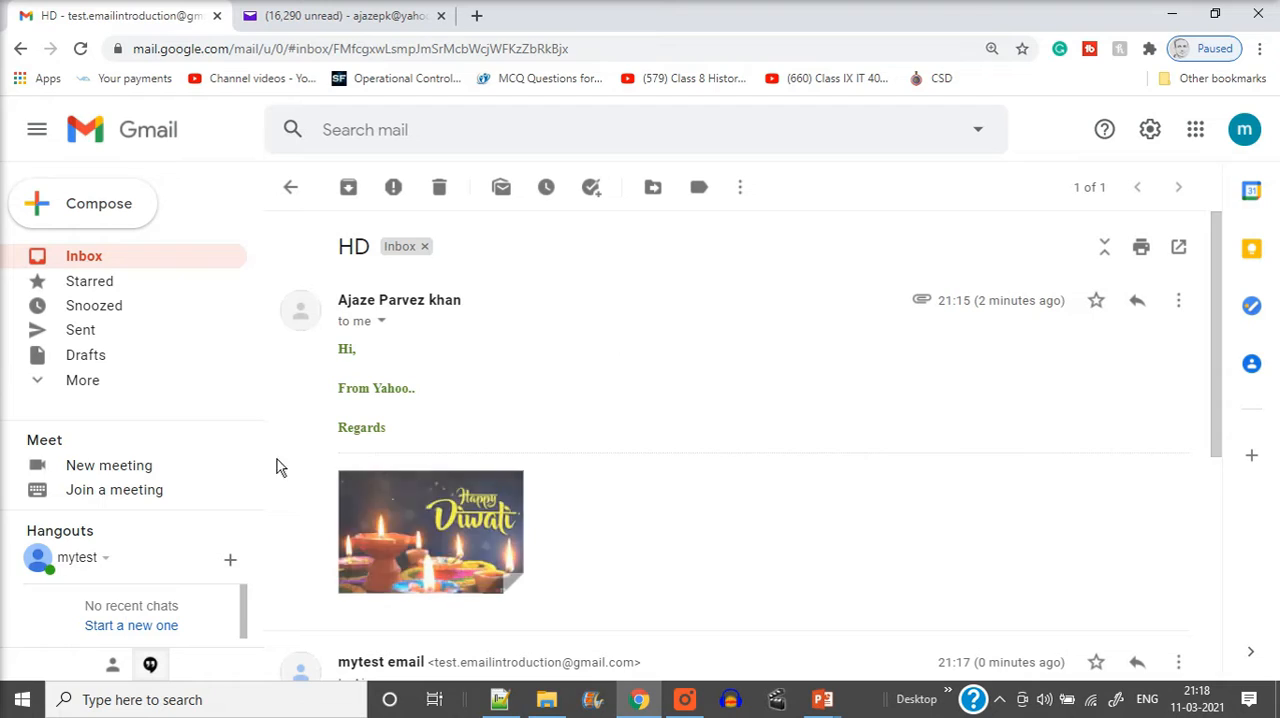
left_click(1178, 310)
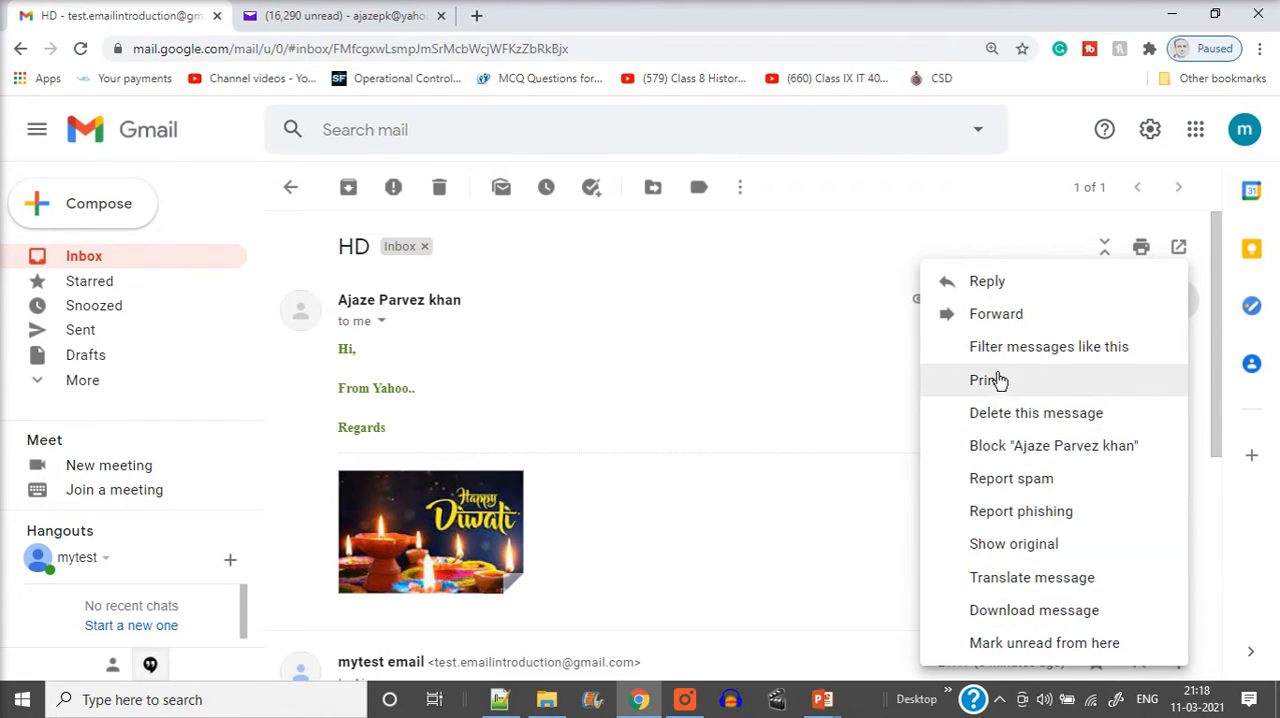
left_click(996, 316)
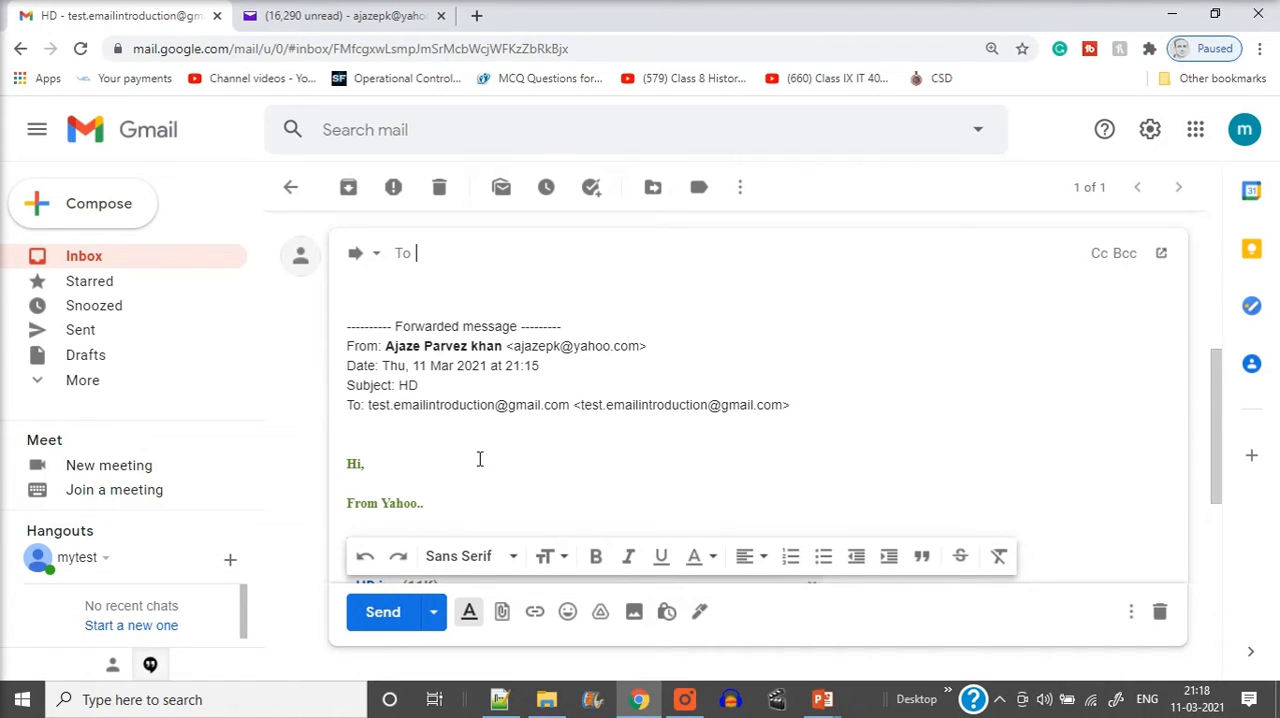
left_click_drag(513, 345, 638, 342)
key("ctrl+c")
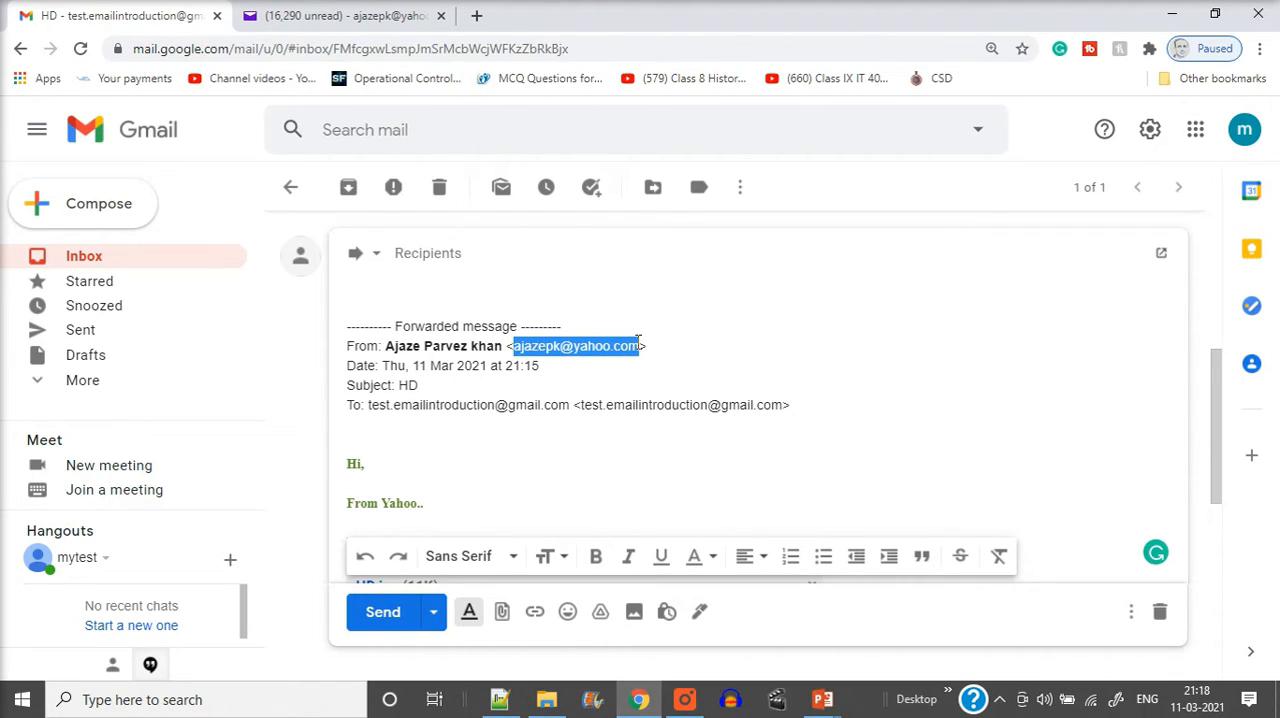
left_click(458, 262)
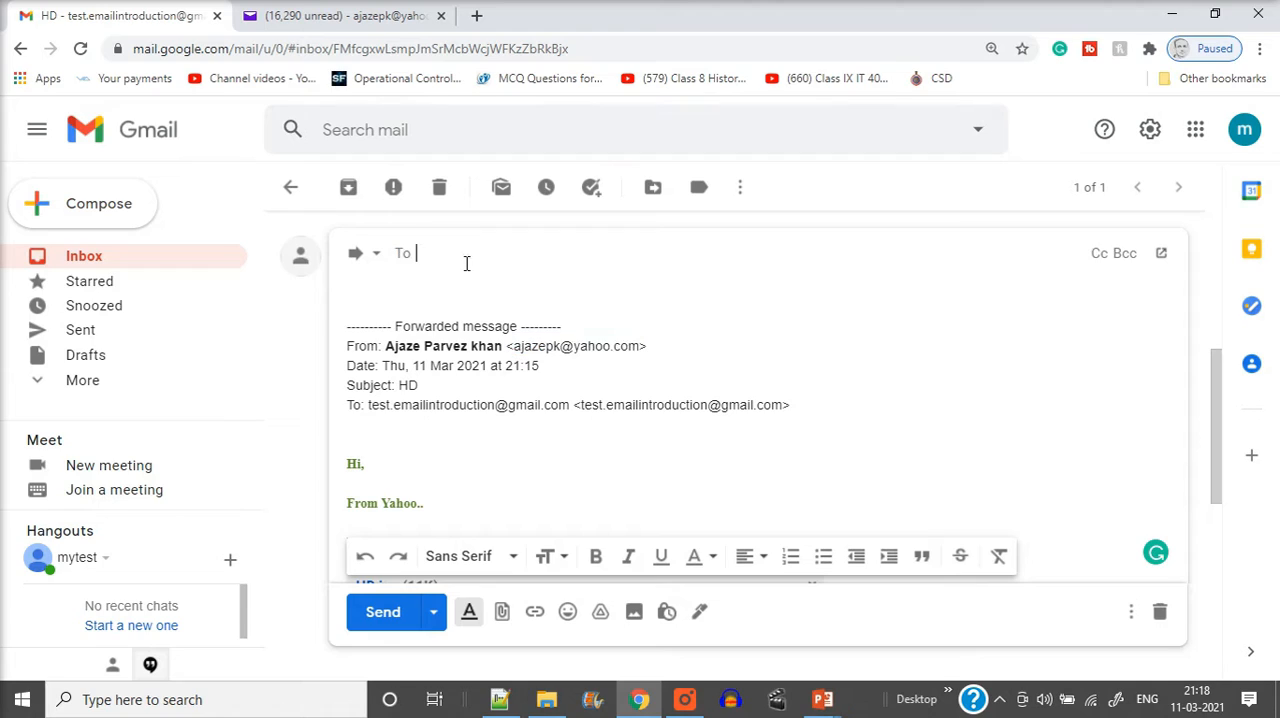
key("ctrl+v")
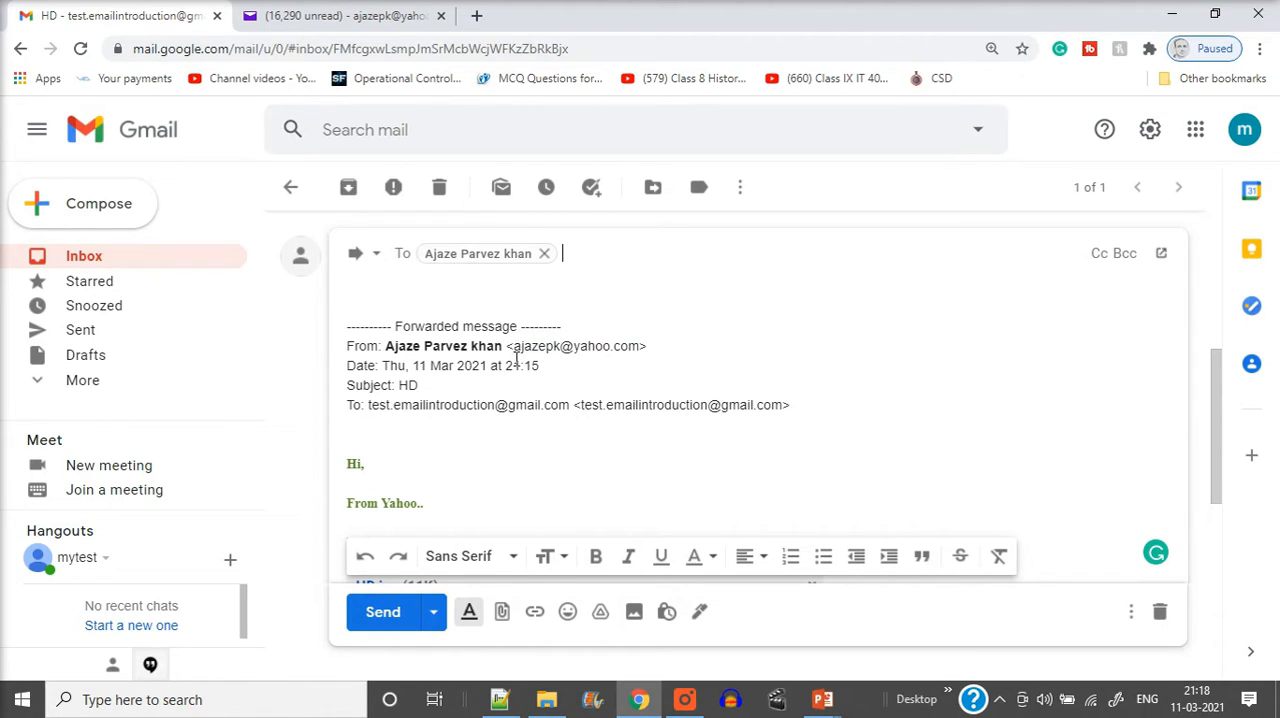
scroll(532, 418, "down", 2)
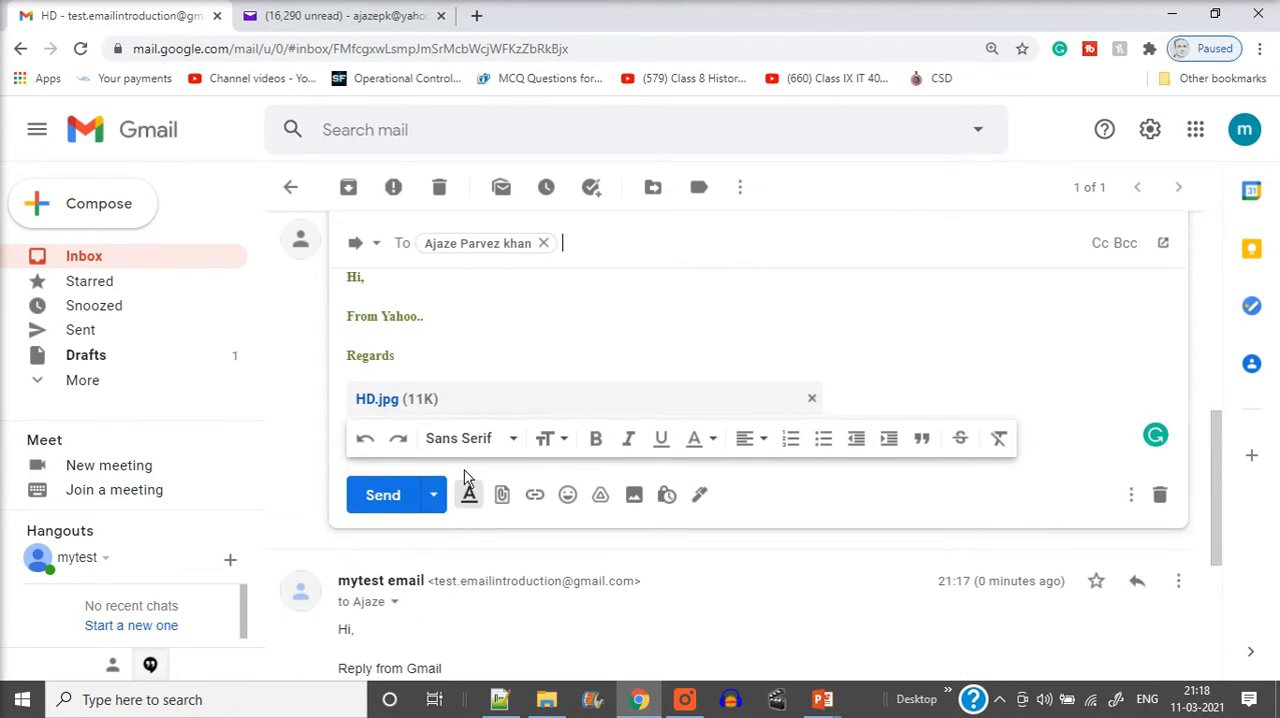
left_click(385, 497)
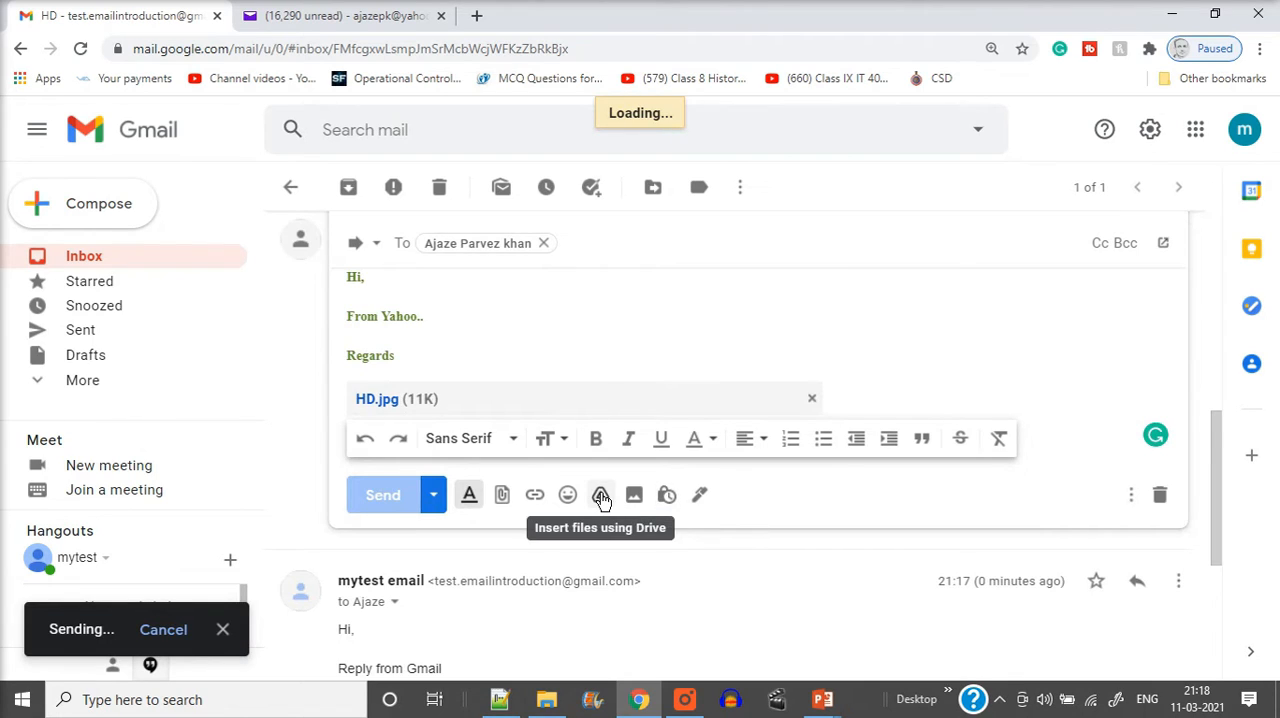
Switch to Yahoo Mail, check for new mail and open the HD conversation to read the reply from Gmail
left_click(342, 20)
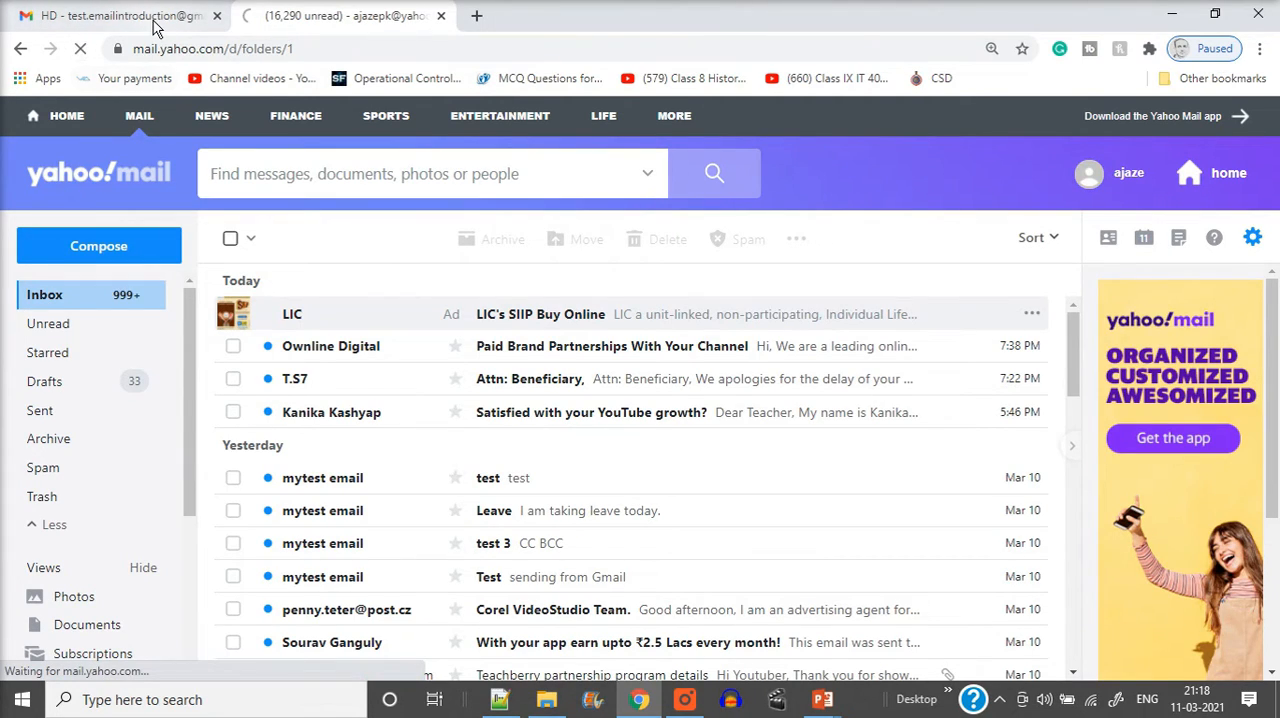
left_click(120, 16)
left_click(362, 20)
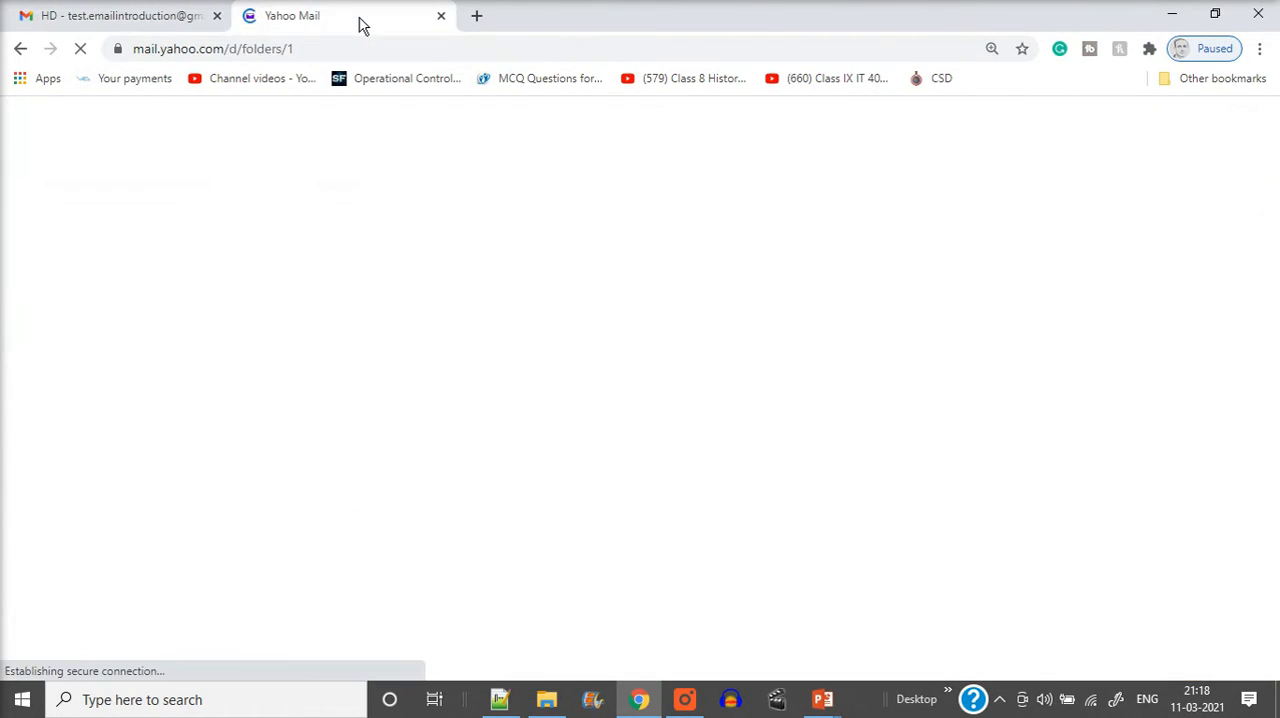
left_click(163, 16)
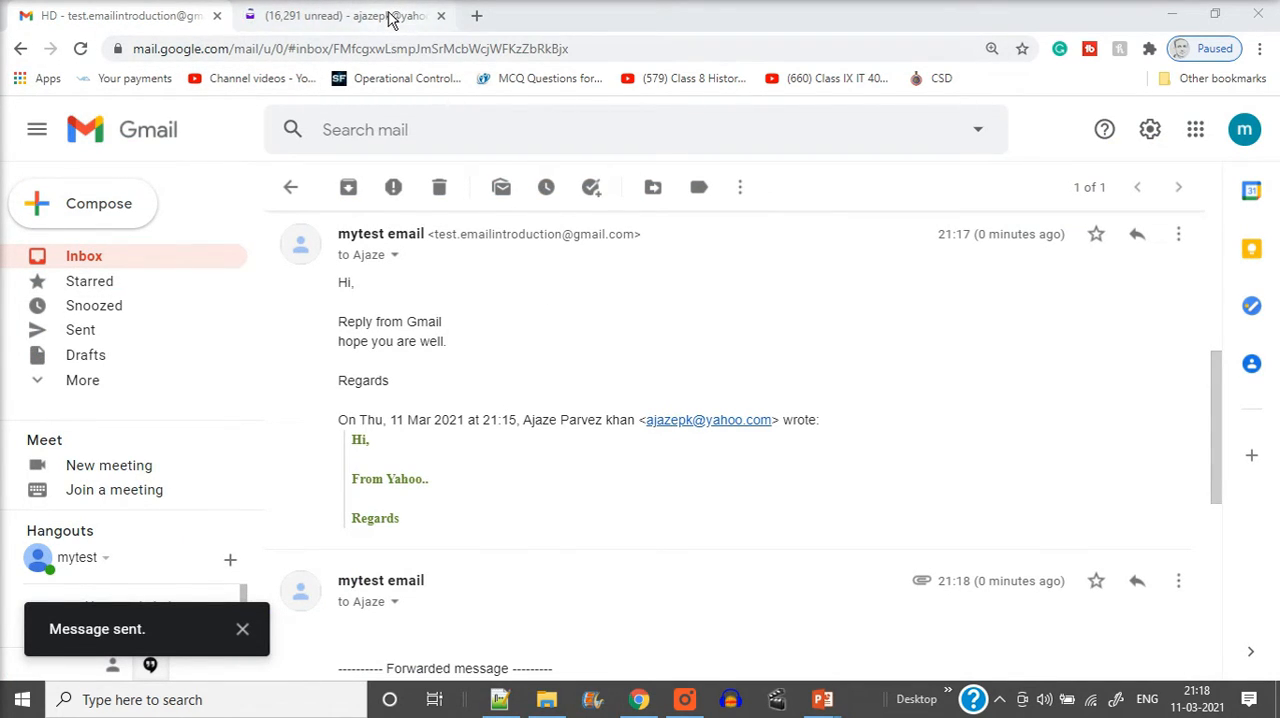
left_click(390, 18)
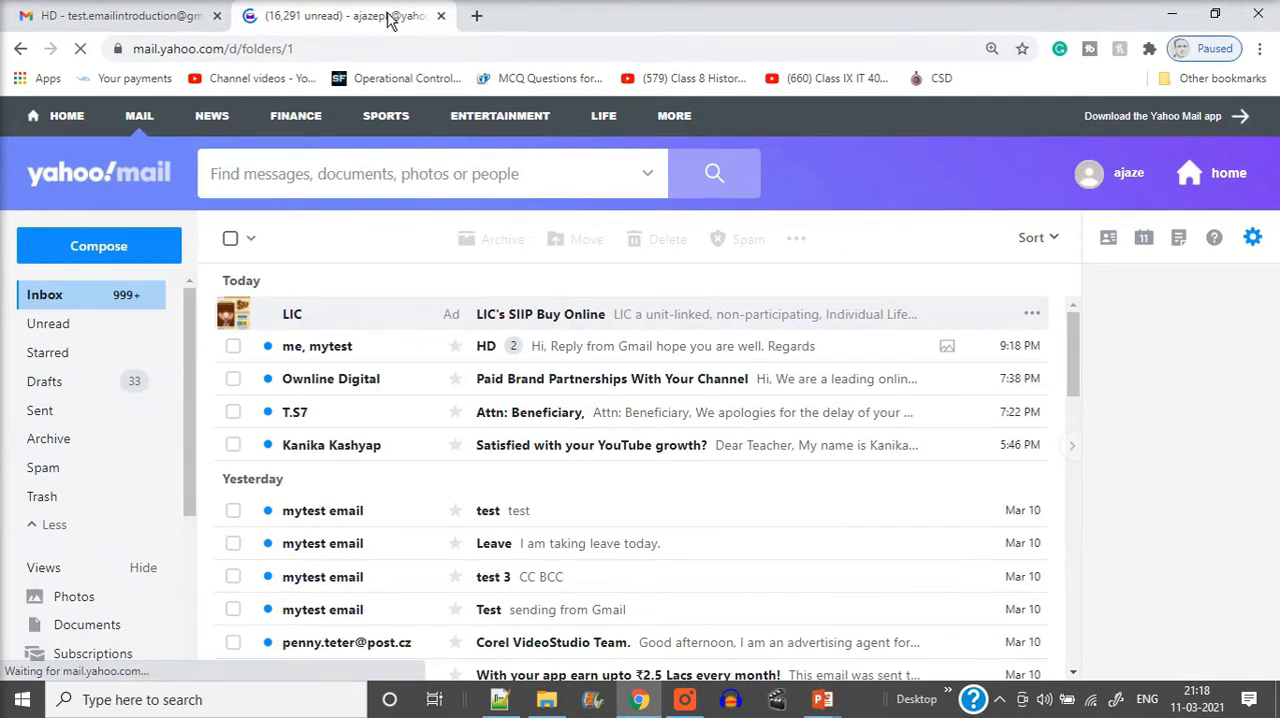
left_click(672, 352)
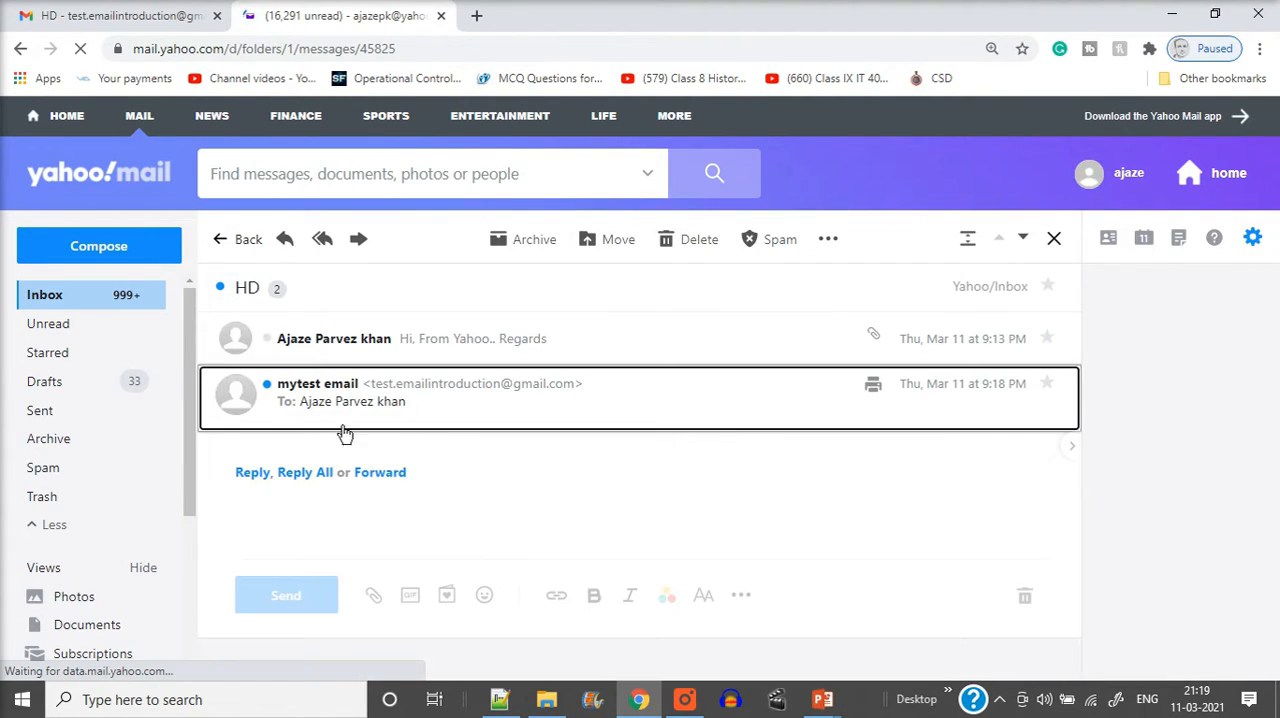
left_click(428, 396)
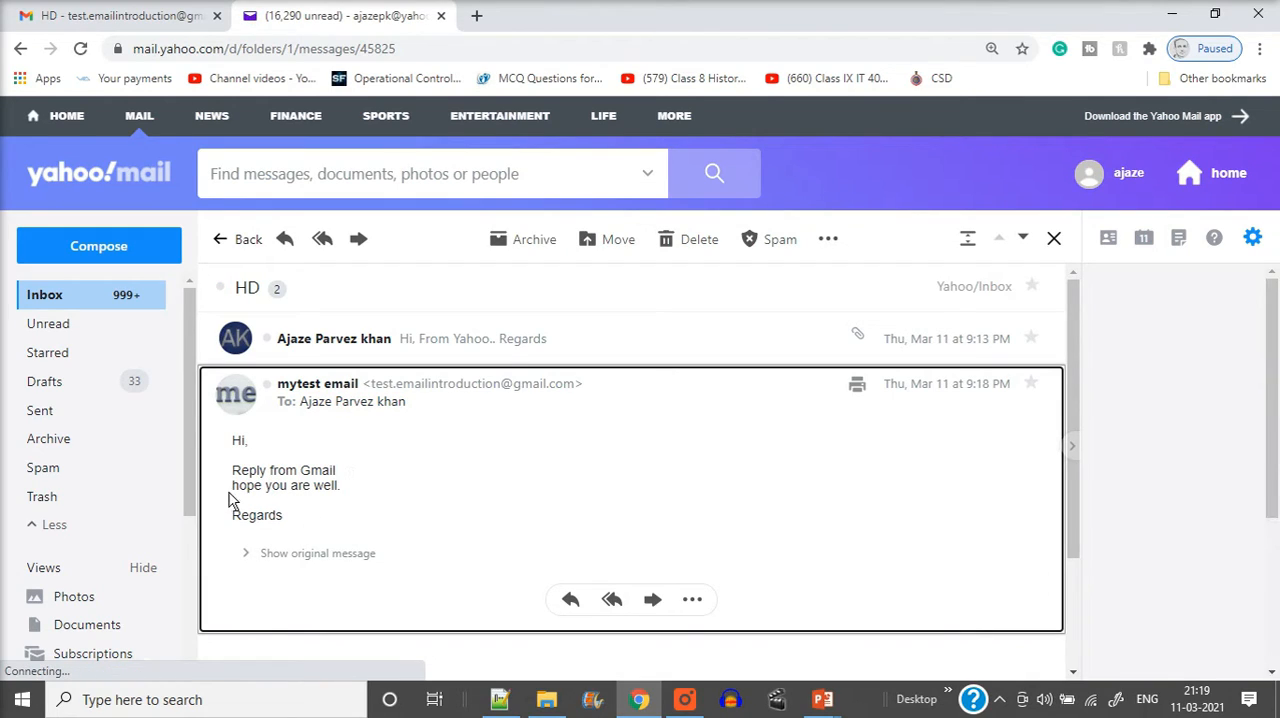
Return to the Yahoo inbox and reopen the HD conversation to examine the forwarded message and its attached image
left_click(30, 295)
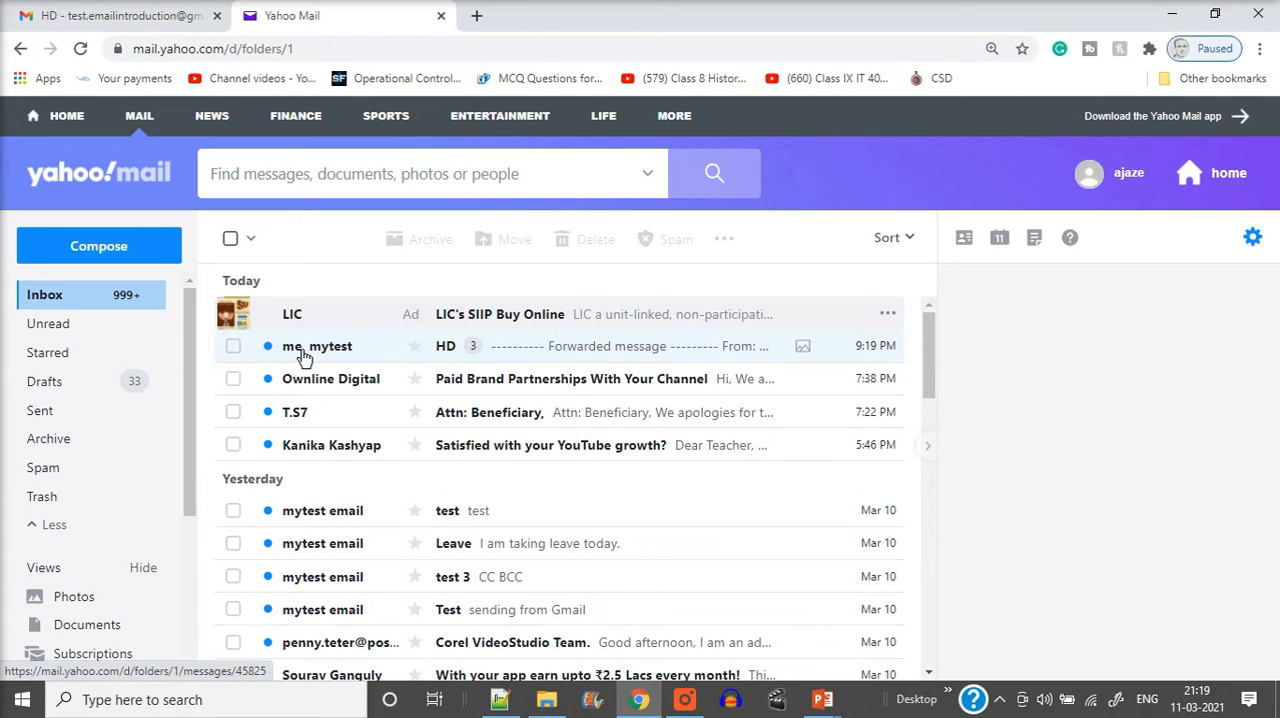
left_click(570, 355)
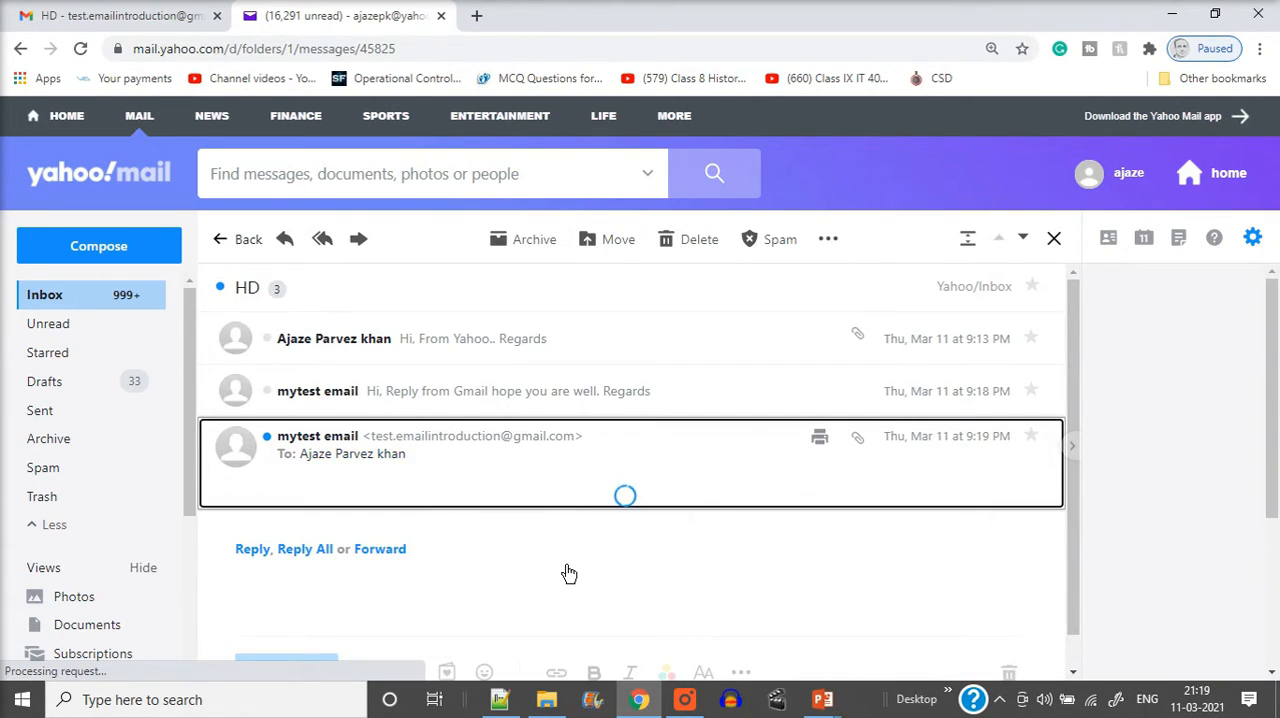
scroll(550, 570, "down", 2)
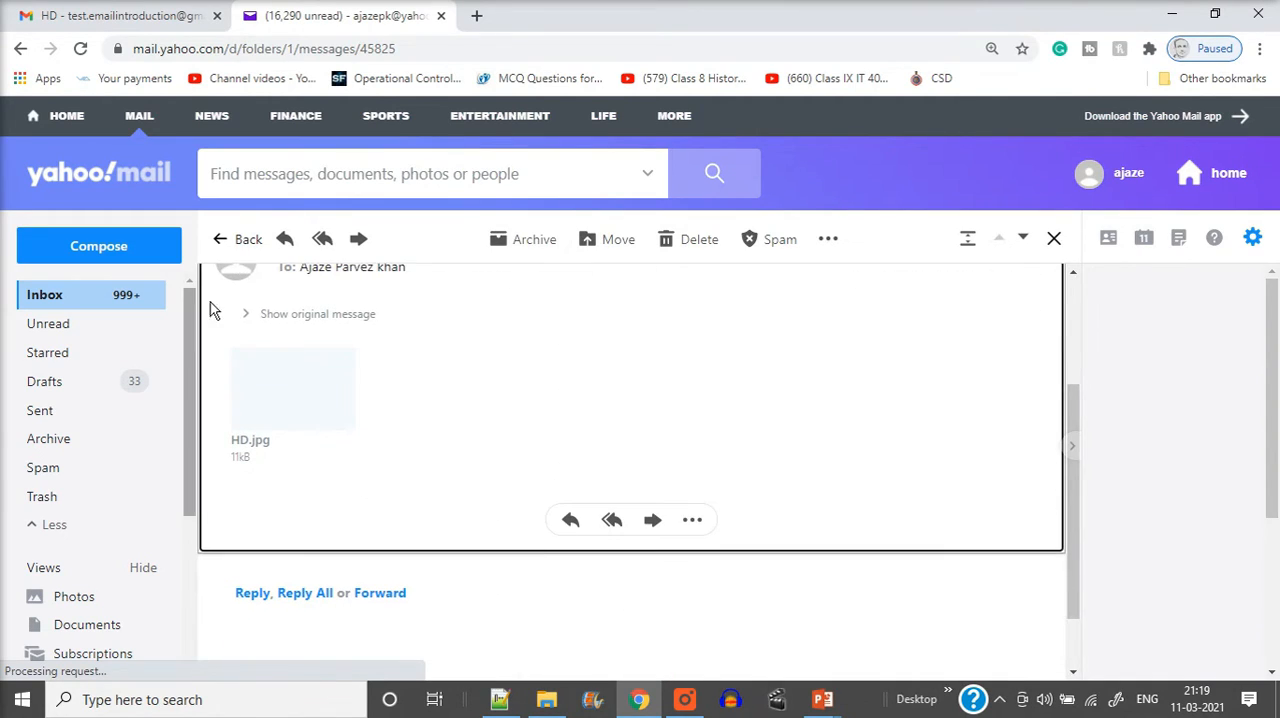
scroll(366, 347, "up", 1)
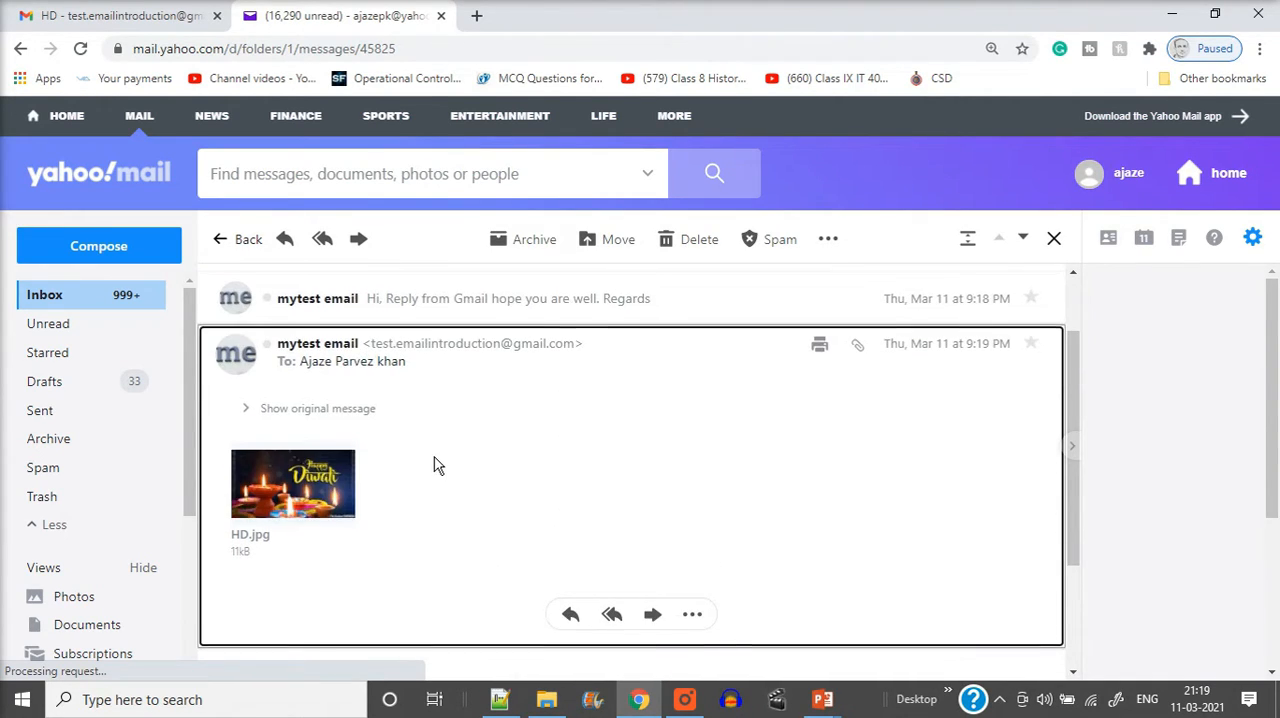
scroll(430, 463, "up", 1)
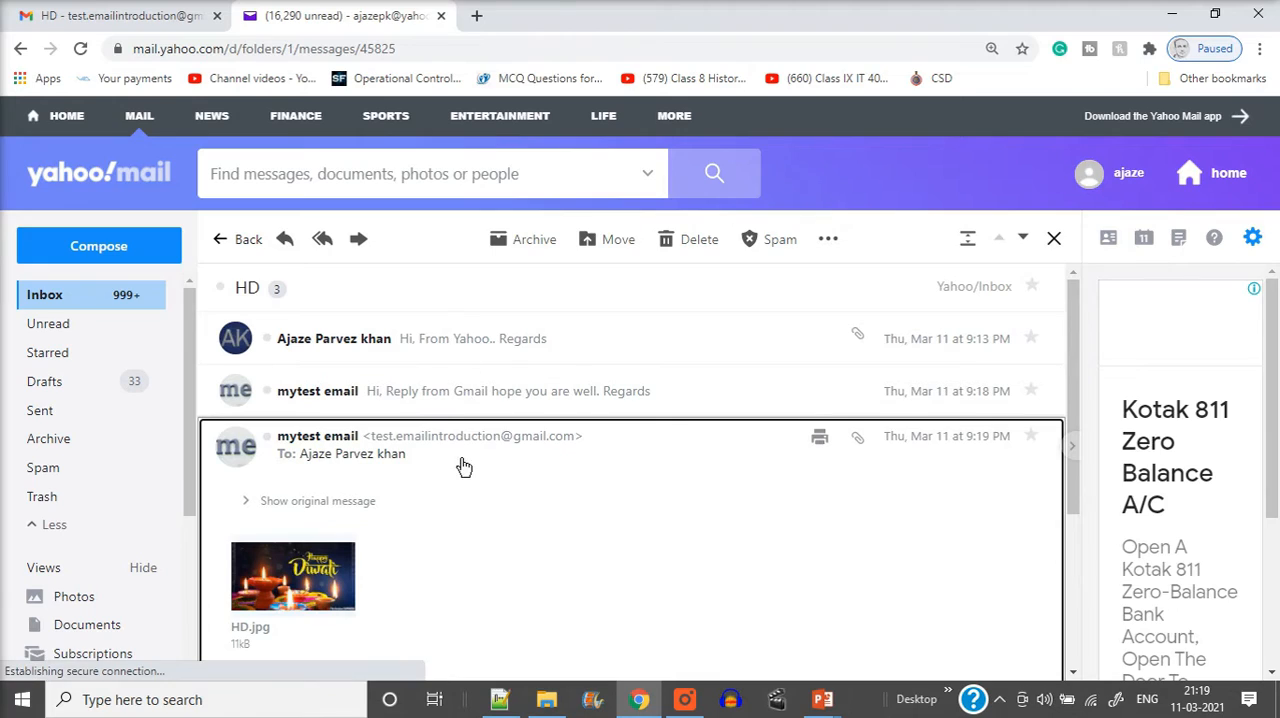
Return to Gmail, switch to the PowerPoint slide show and advance to the "Check Your Progress" slide
left_click(78, 14)
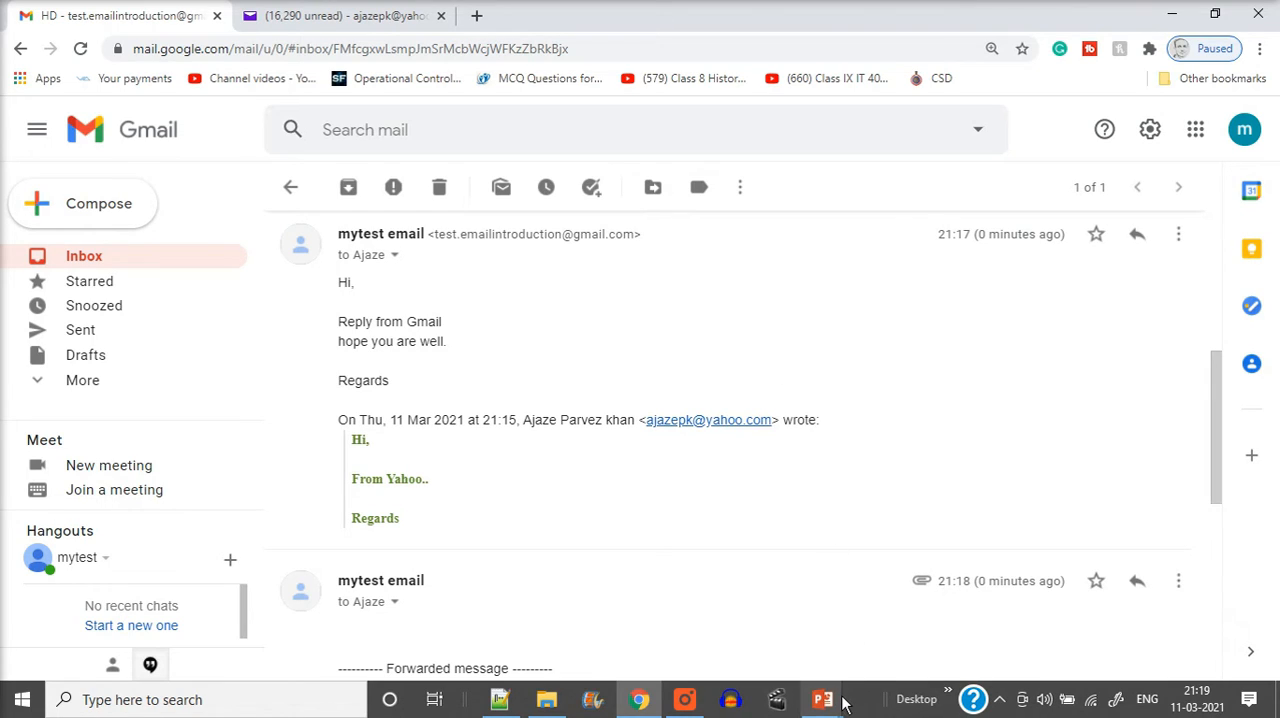
mouse_move(843, 706)
left_click(887, 659)
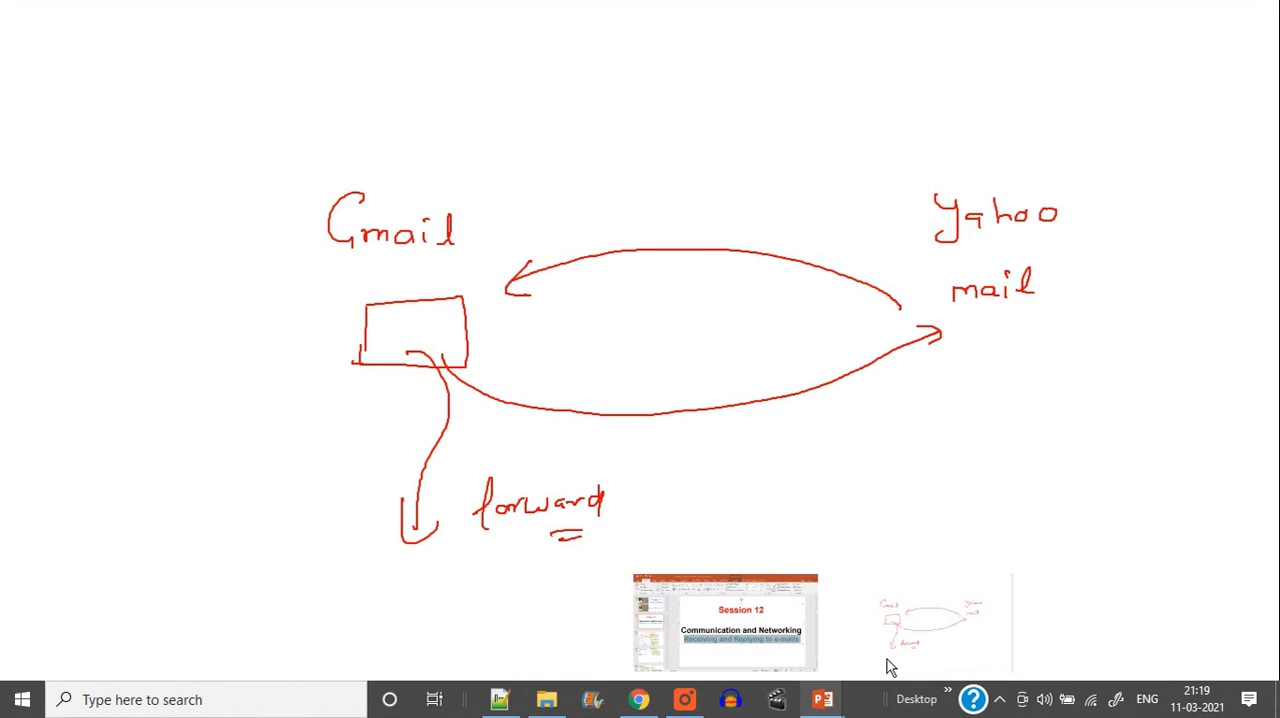
key("Right")
key("Right")
key("Right")
key("Right")
key("Right")
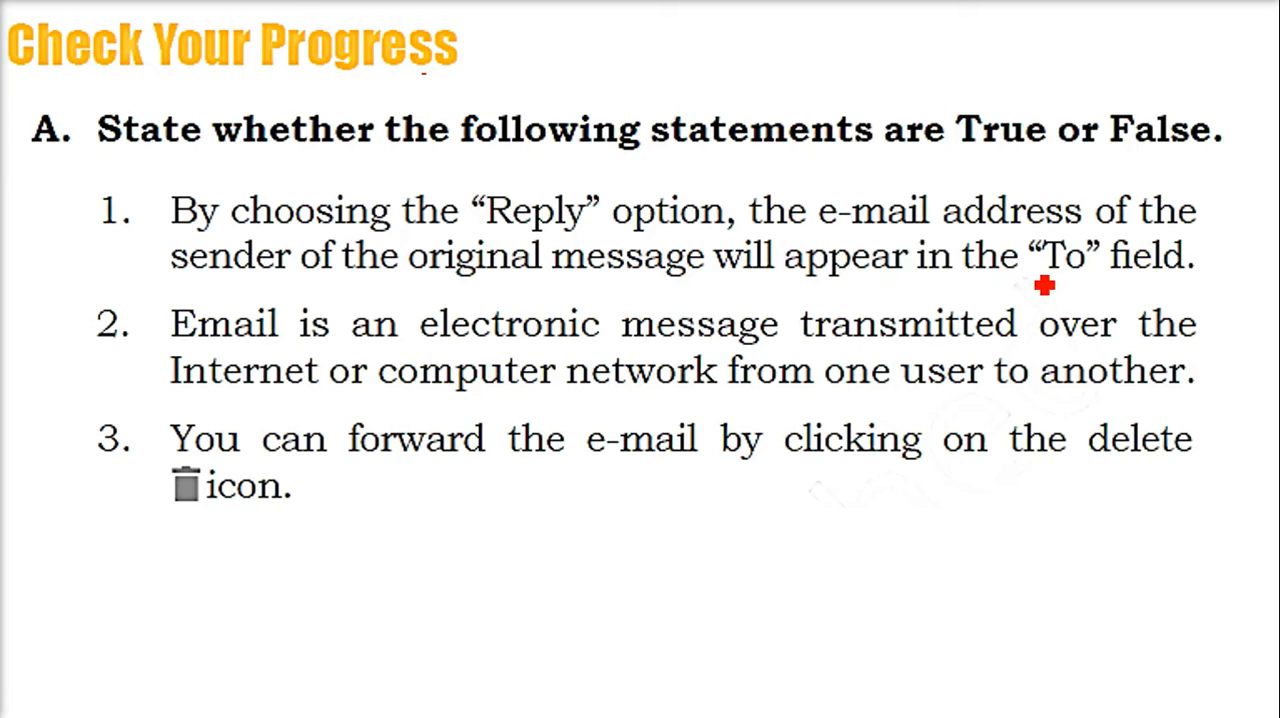
Show the slide with the answers to the true-or-false statements
key("Escape")
left_click(643, 383)
key("ctrl+2")
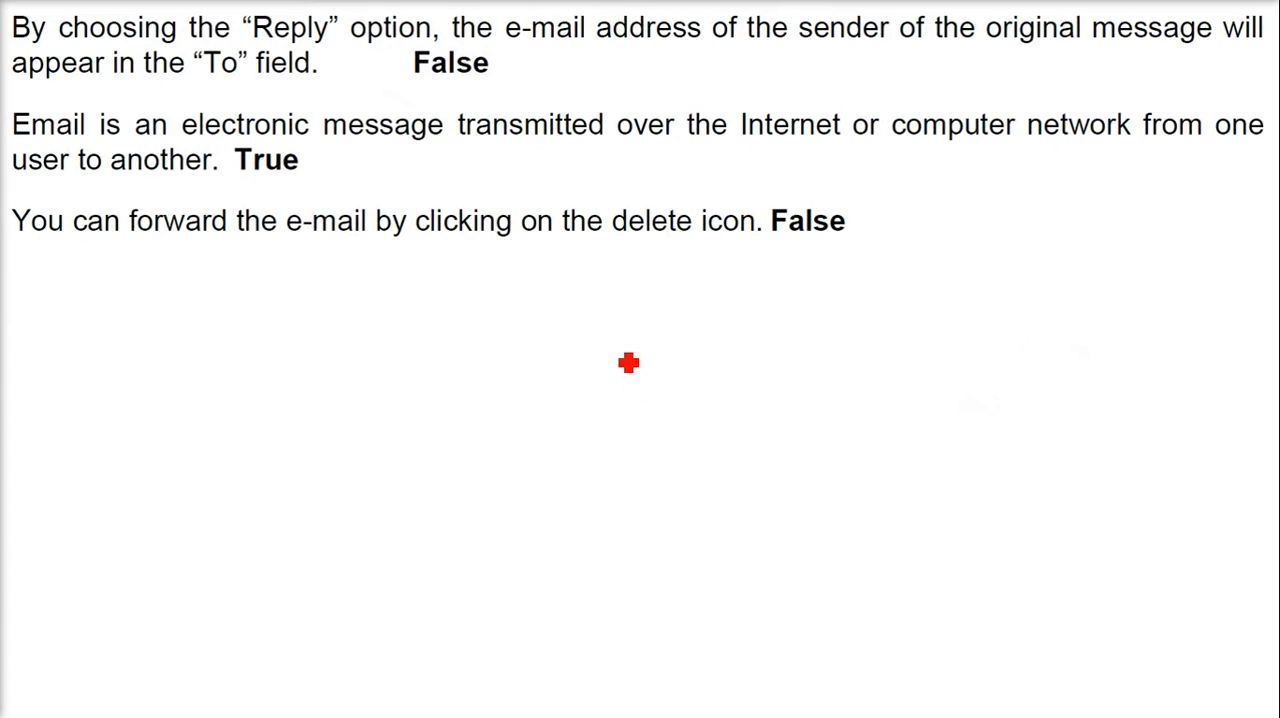